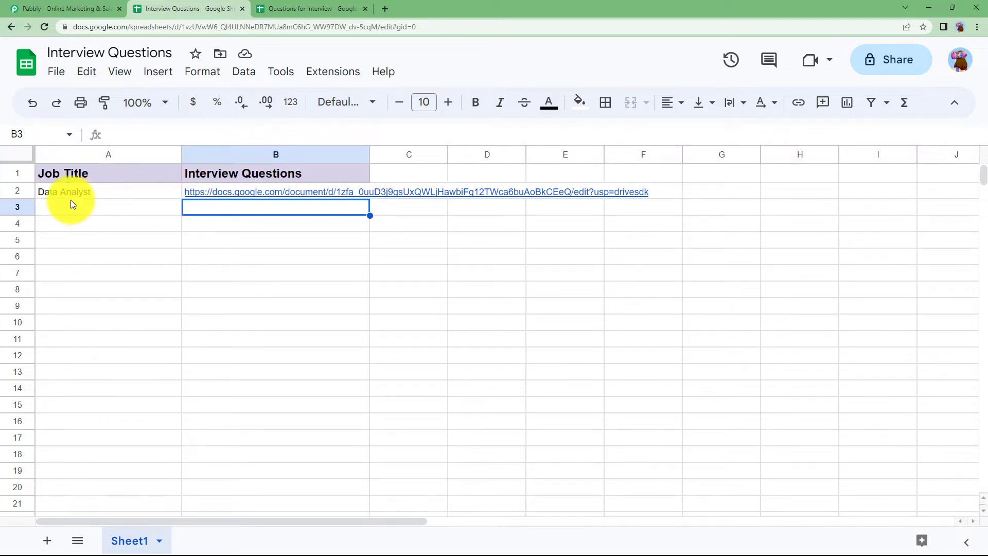
Step: Examine the job title and question columns in the Interview Questions and Questions for Interview spreadsheets
left_click(106, 205)
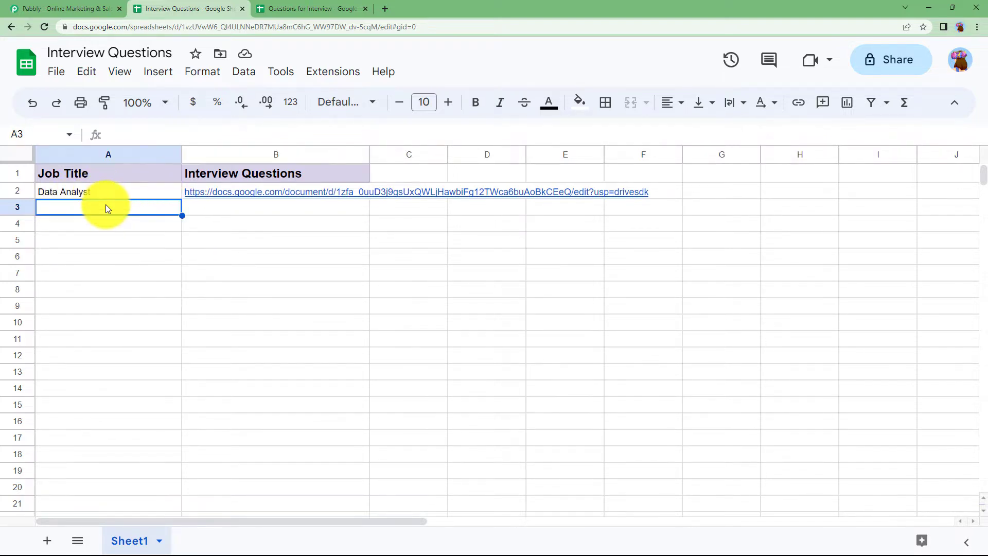
left_click(212, 206)
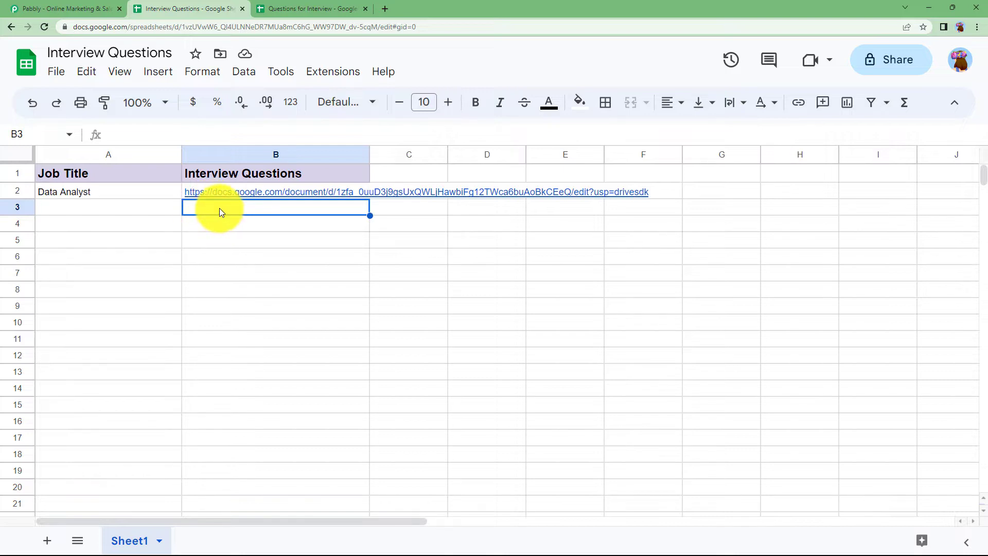
key("ctrl+Tab")
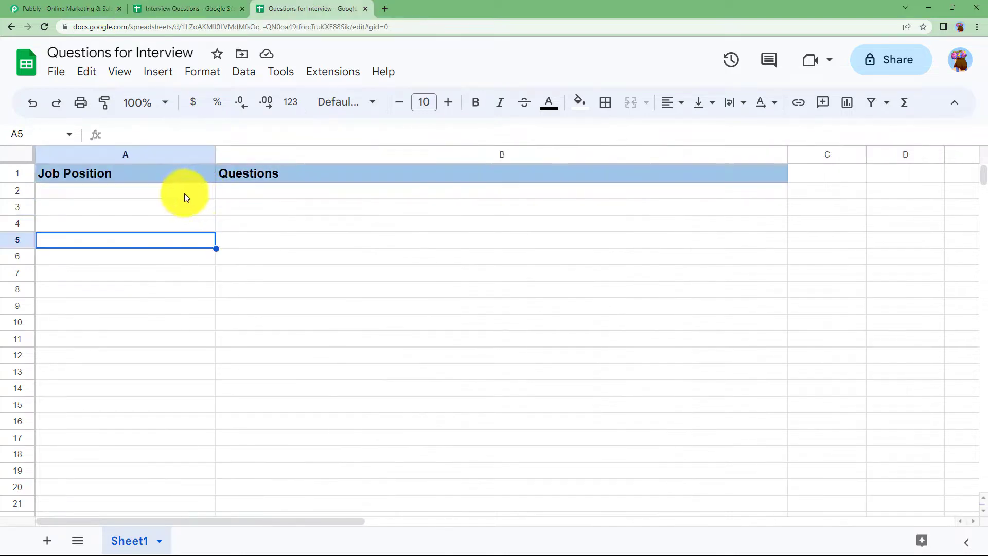
left_click(162, 205)
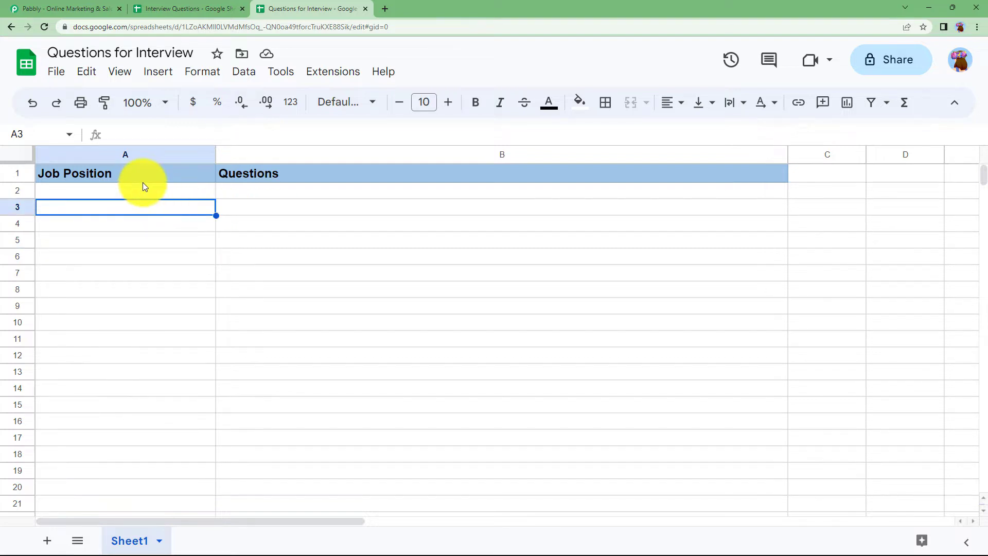
left_click(287, 192)
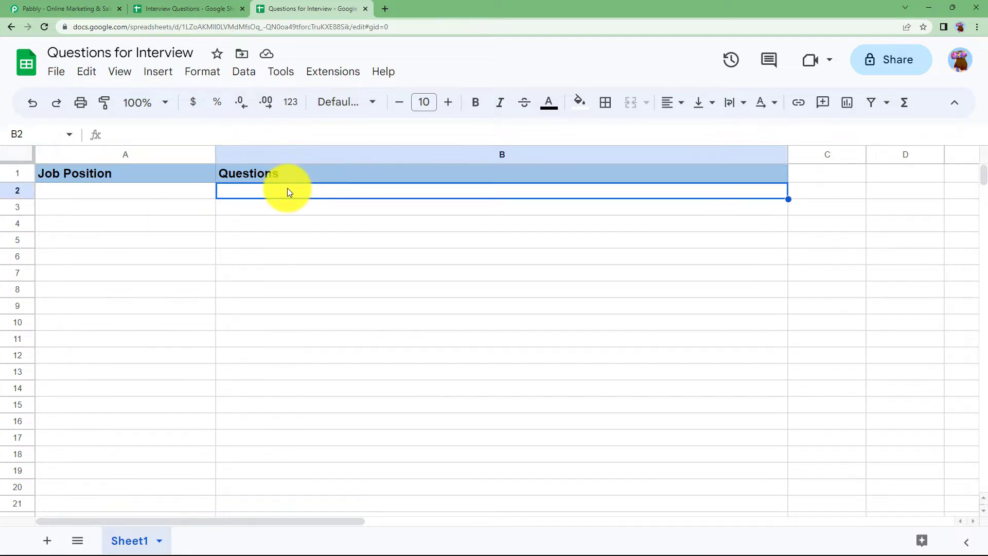
left_click(188, 191)
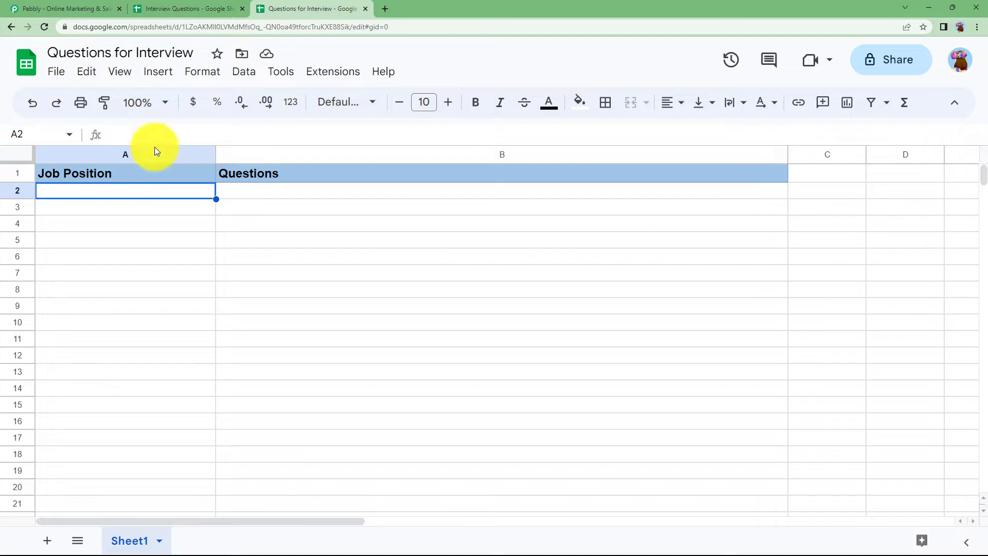
Step: Switch to the Pabbly website, sign in and open Pabbly Connect from the list of apps
left_click(76, 7)
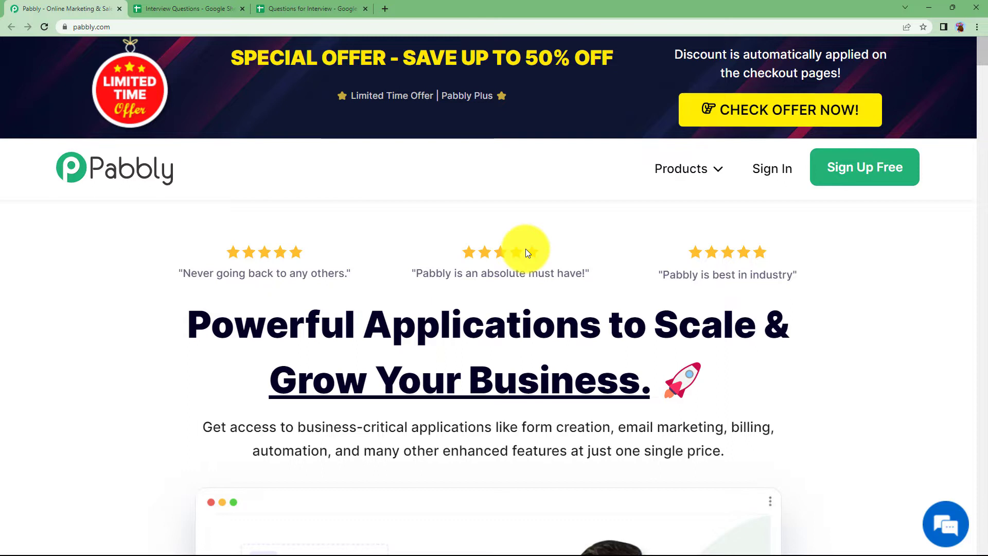
left_click(780, 177)
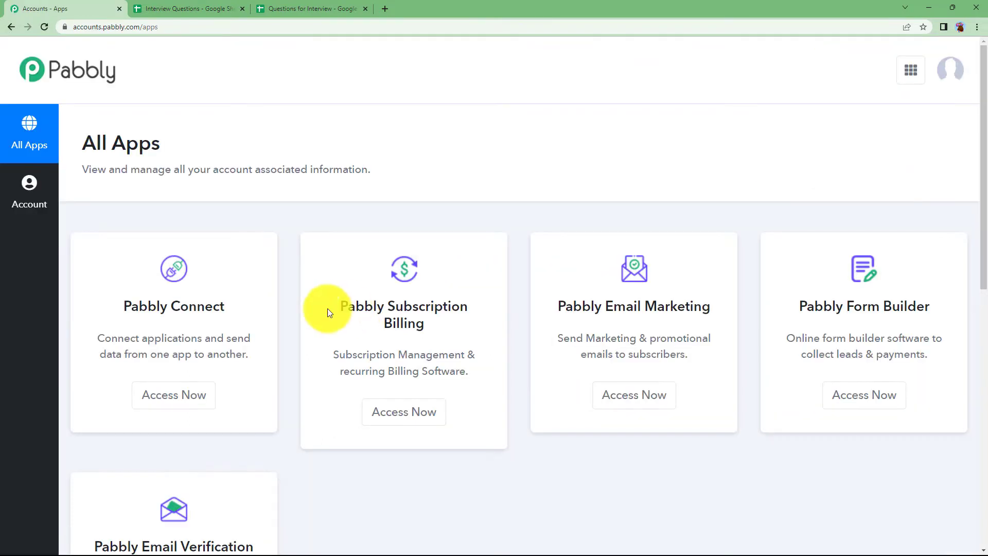
scroll(253, 270, "down", 4)
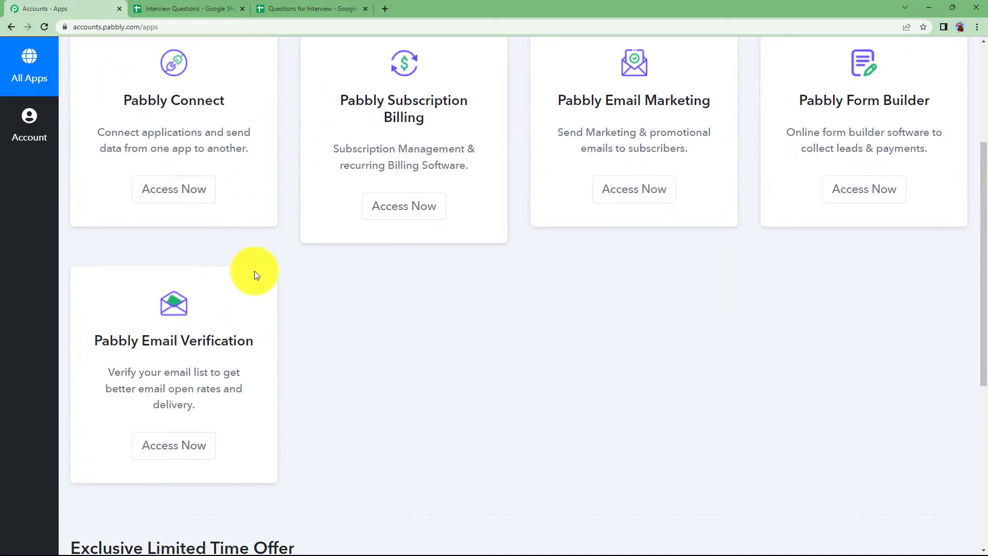
scroll(455, 236, "up", 4)
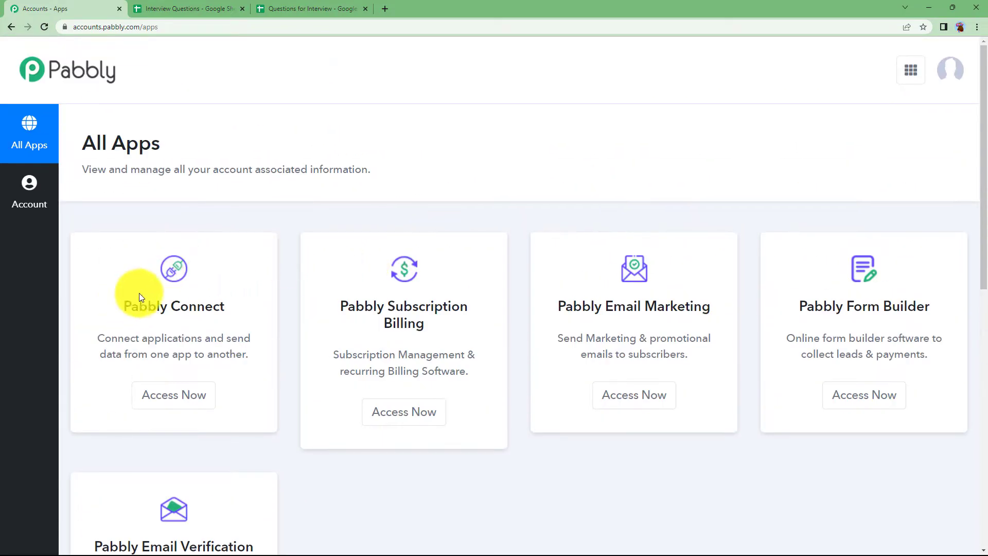
left_click_drag(135, 292, 254, 292)
left_click(186, 399)
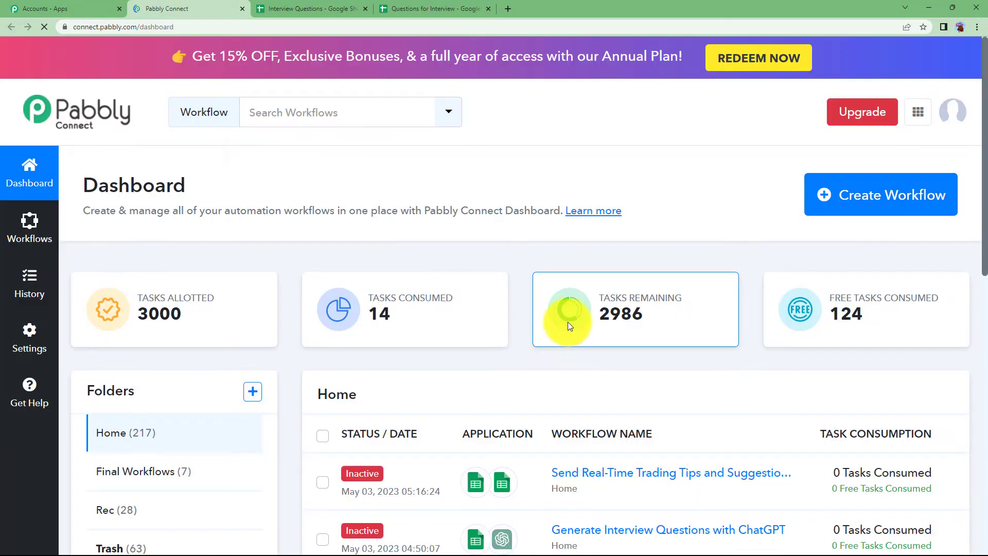
Step: Create a workflow named "Generate Interview Questions with ChatGPT" and collapse its trigger step
left_click(871, 202)
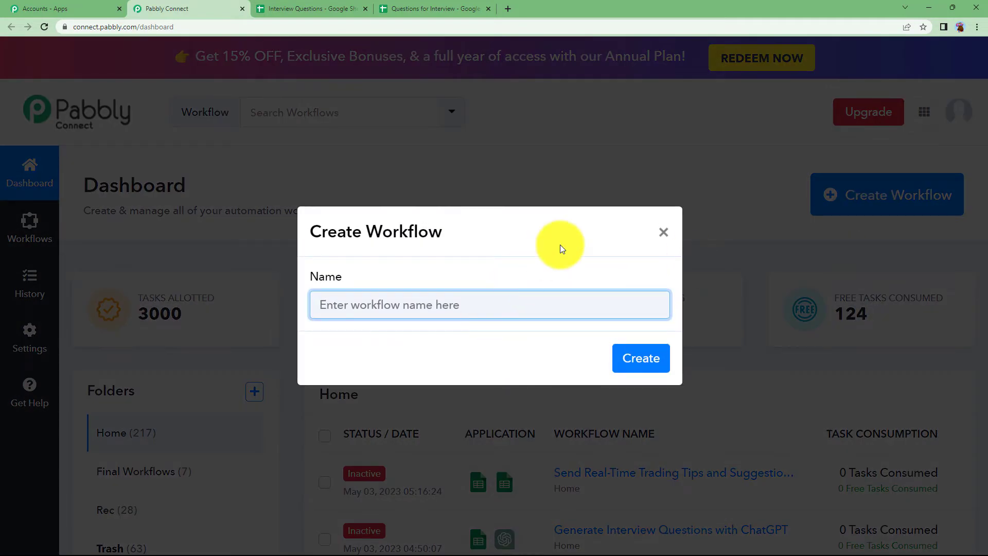
type("Genera")
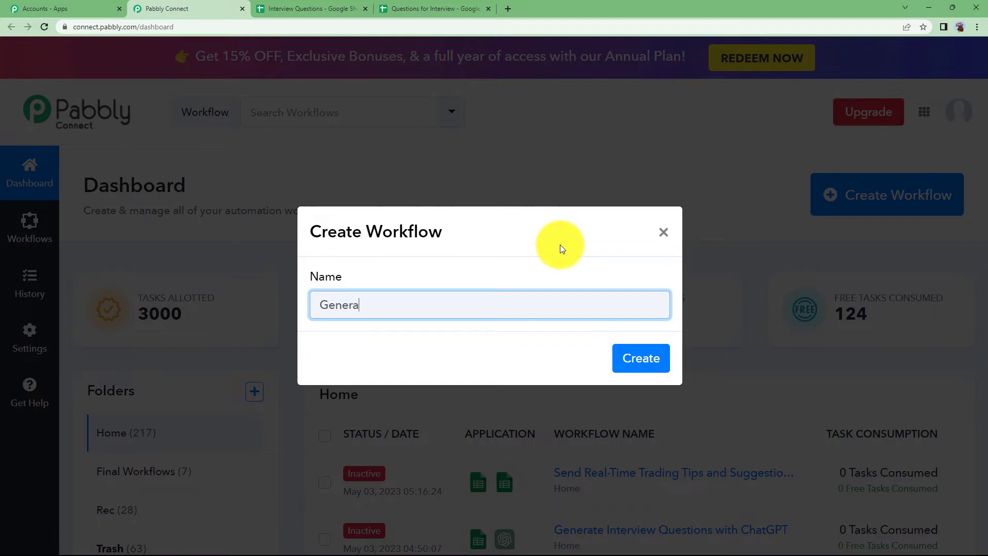
type("te Interview Questions with Chat")
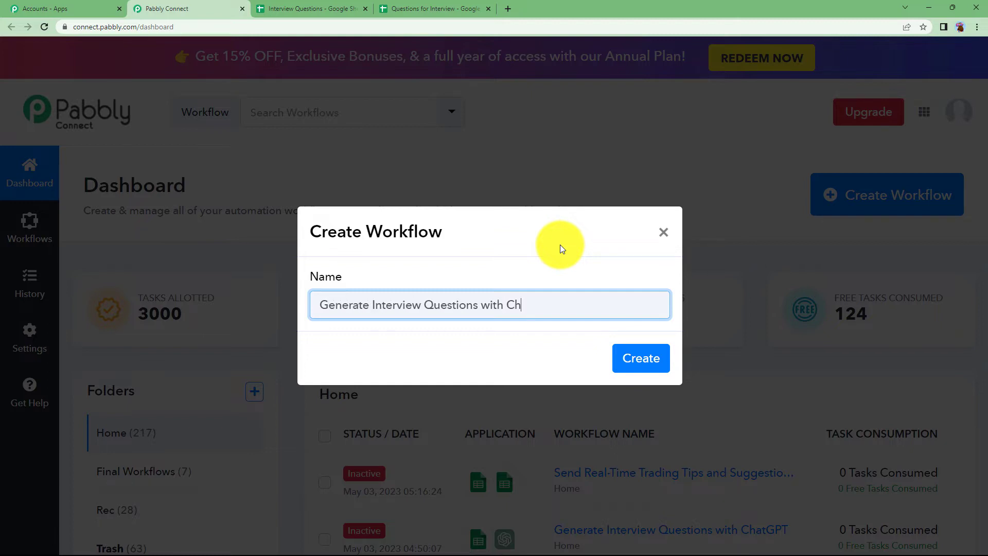
type("GPT")
left_click(651, 359)
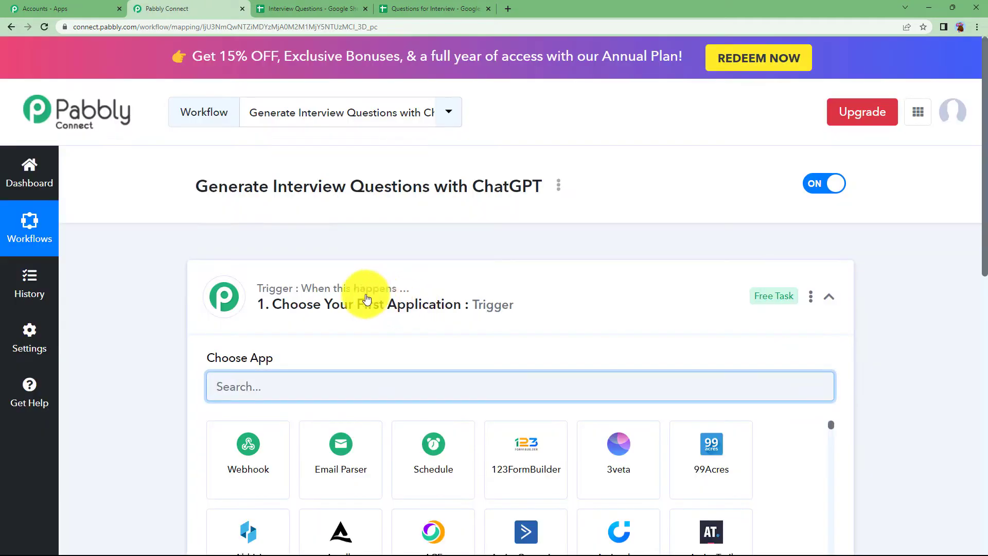
left_click(334, 295)
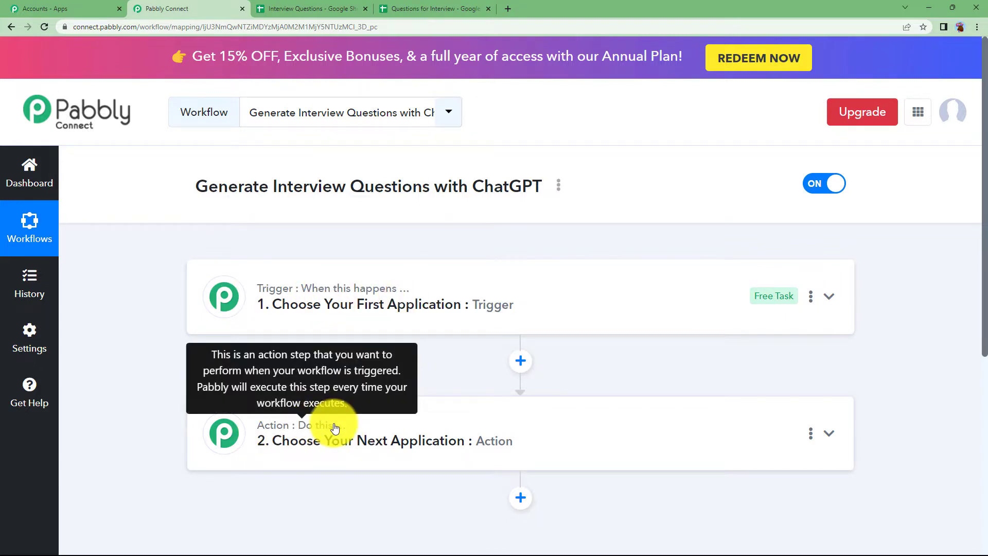
Step: Enter "Bussiness Manager" as the job position in cell A2 of the Questions for Interview spreadsheet
left_click(425, 6)
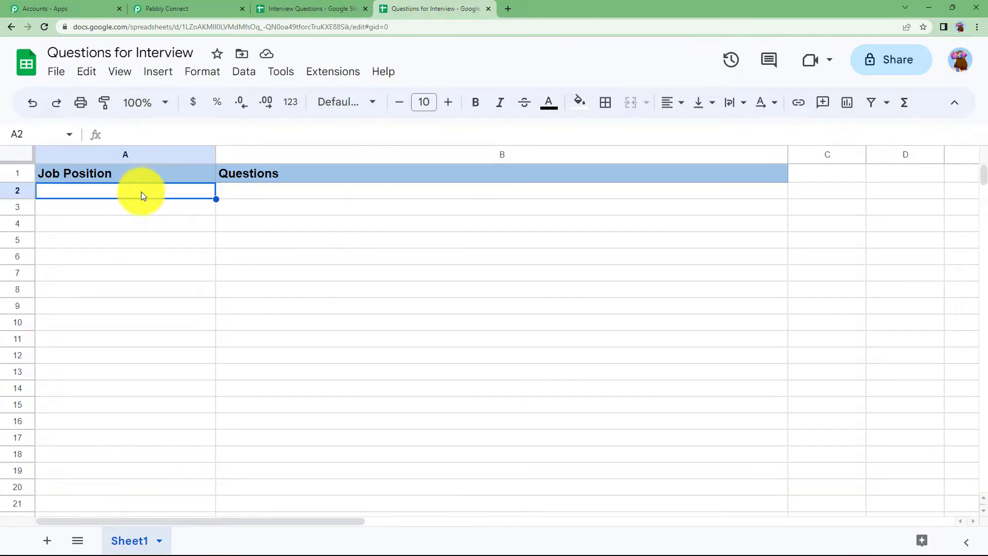
left_click(269, 196)
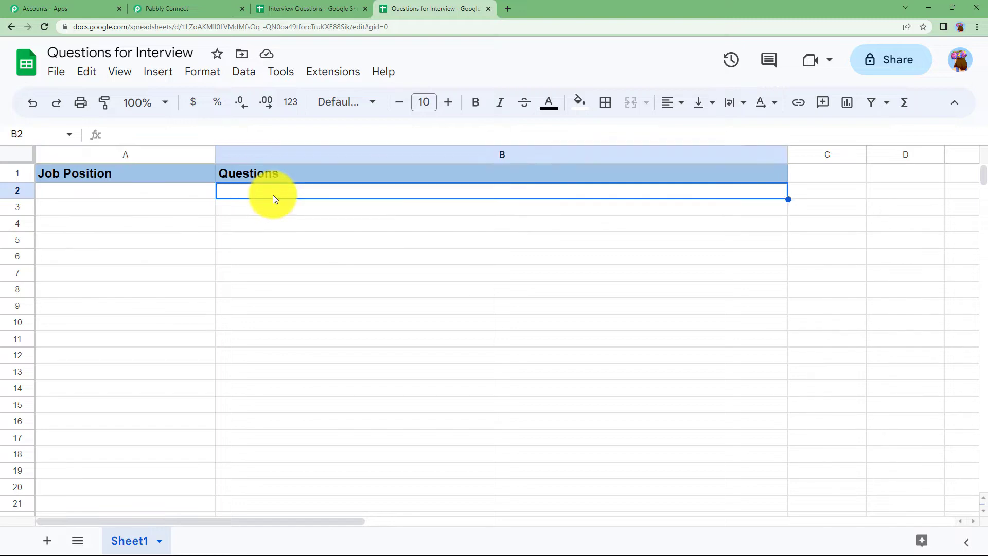
left_click(184, 196)
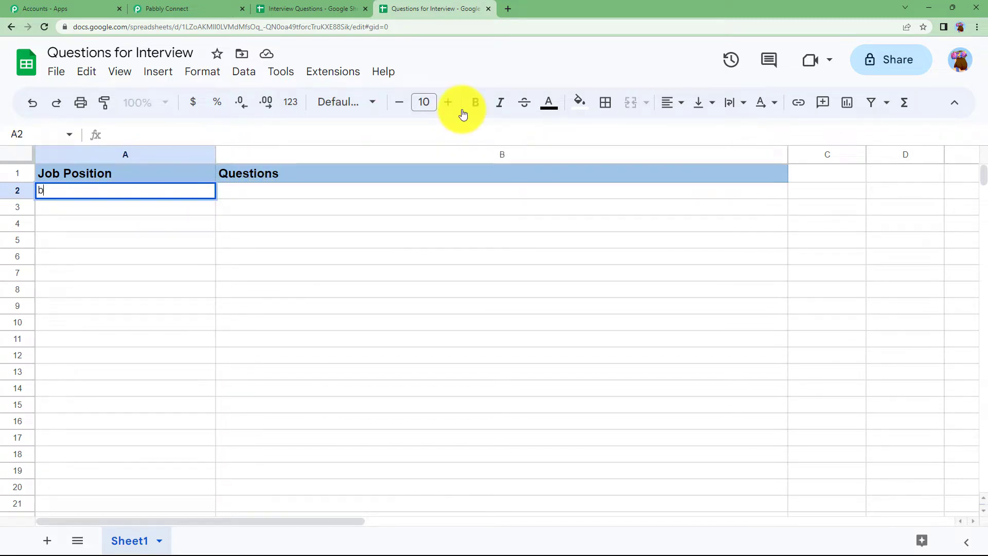
type("bUSI")
type("N")
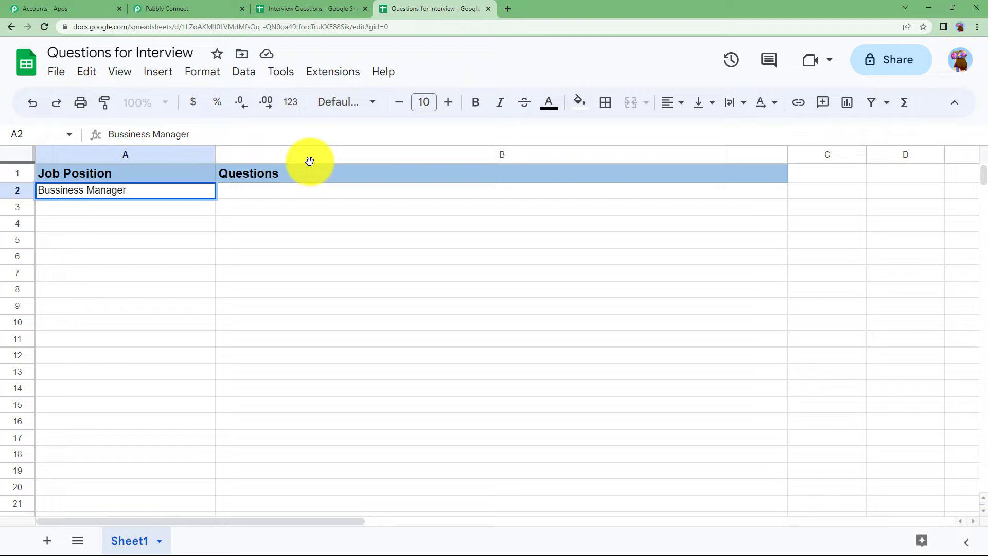
left_click(298, 195)
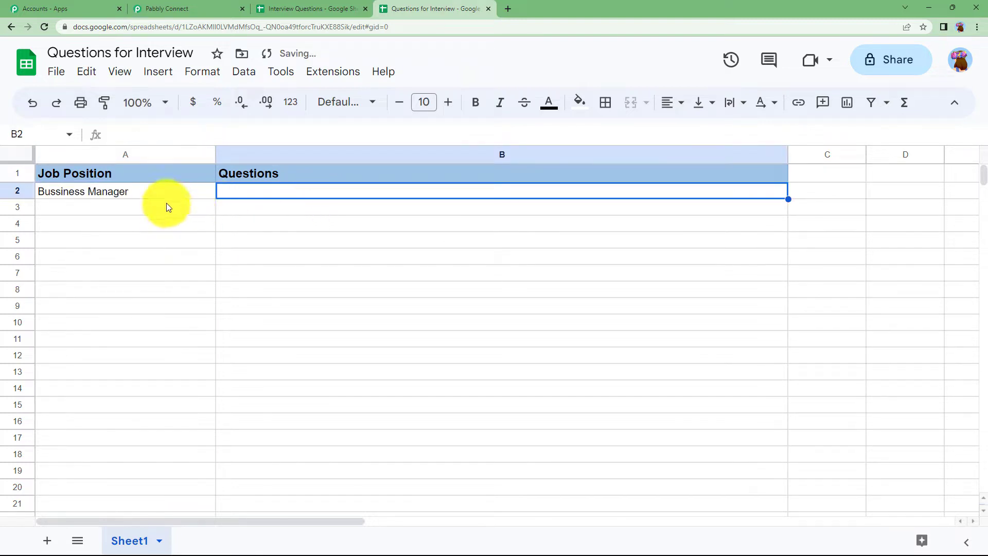
Step: Close the Interview Questions spreadsheet and return to the Pabbly Connect workflow
left_click(226, 8)
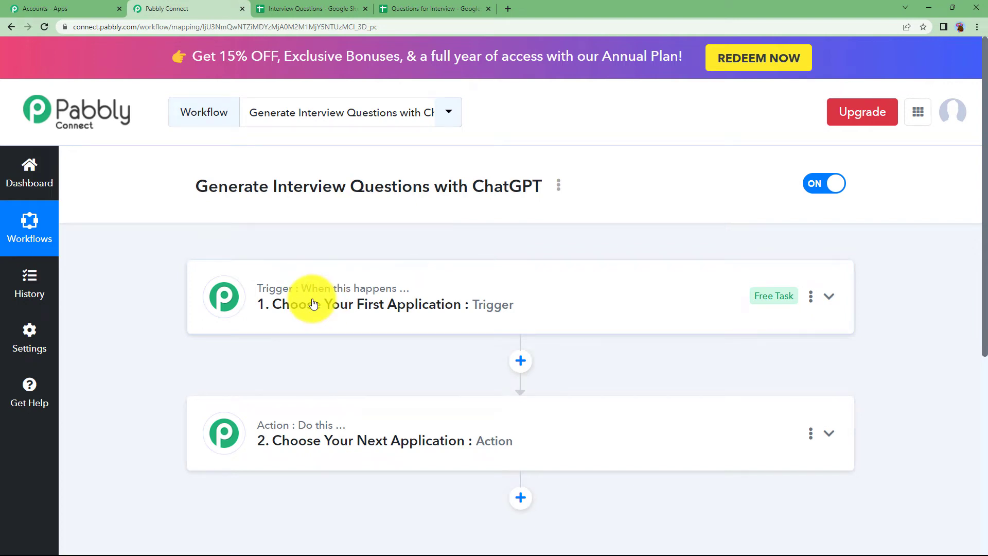
left_click(391, 10)
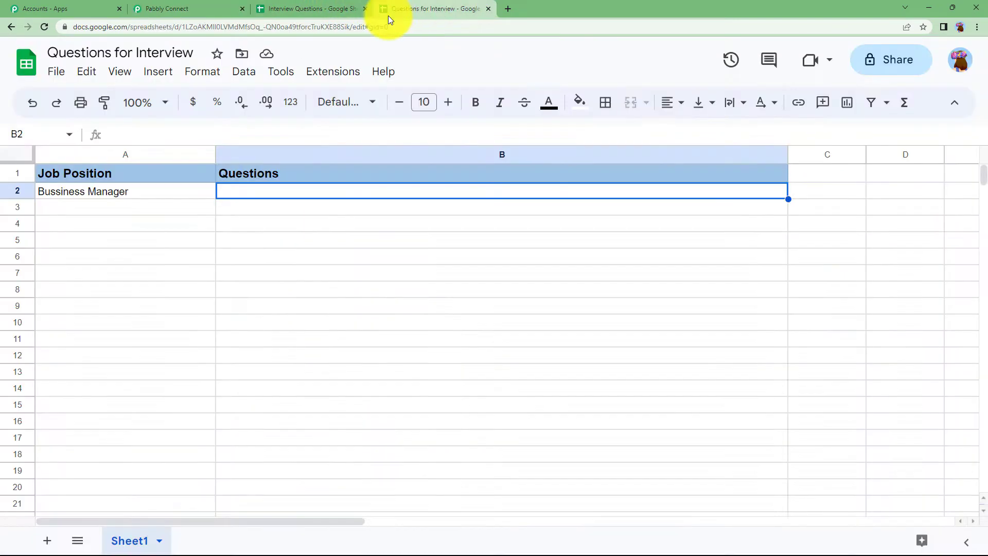
left_click(365, 9)
left_click(214, 9)
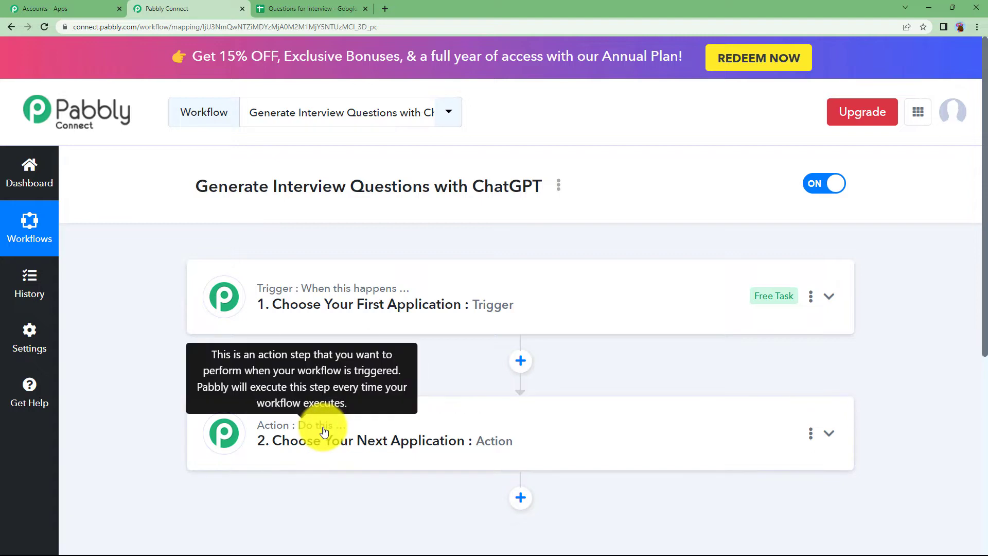
left_click(286, 9)
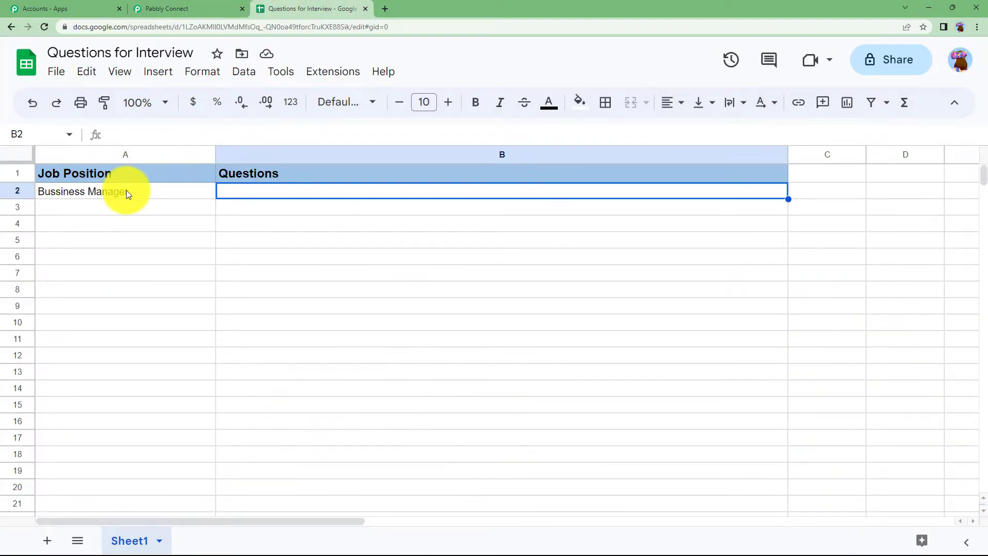
left_click(202, 9)
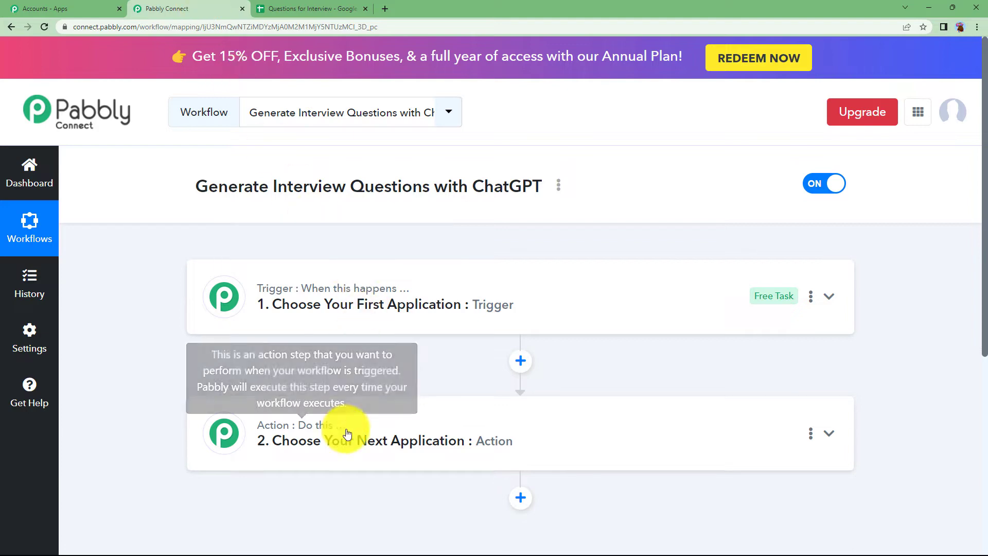
left_click(340, 11)
left_click(187, 9)
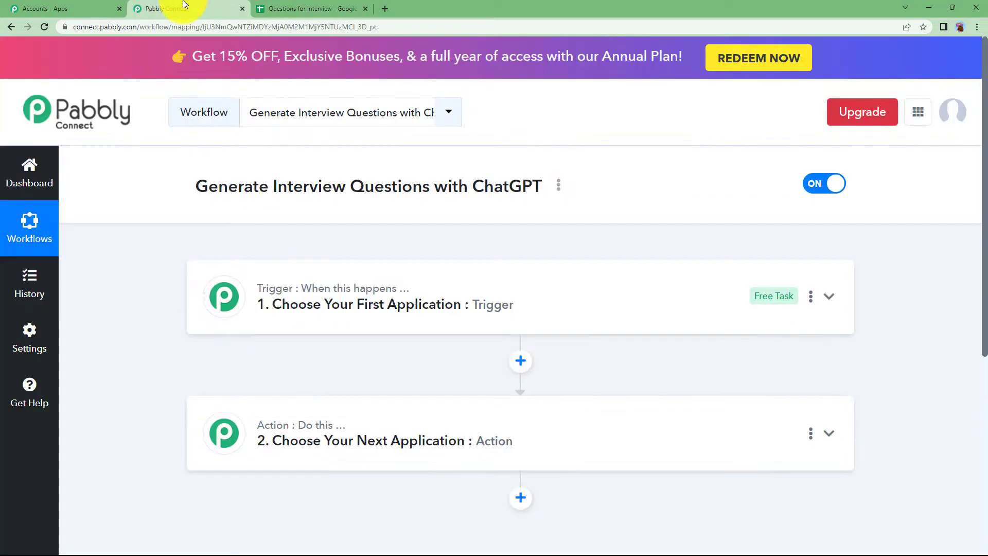
Step: Set the workflow's trigger app to Google Sheets with the trigger event New or Updated Spreadsheet Row
left_click(327, 301)
left_click(335, 392)
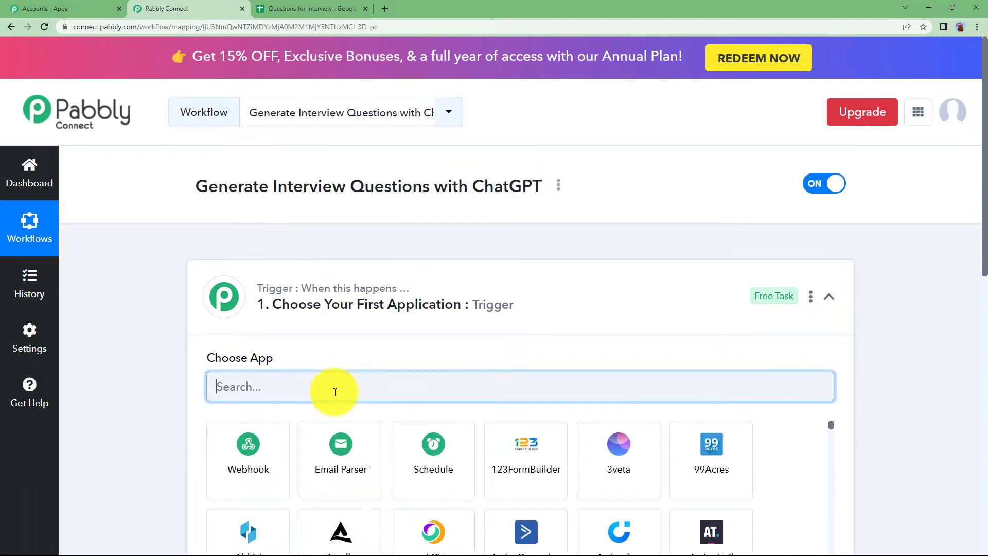
type("sheets")
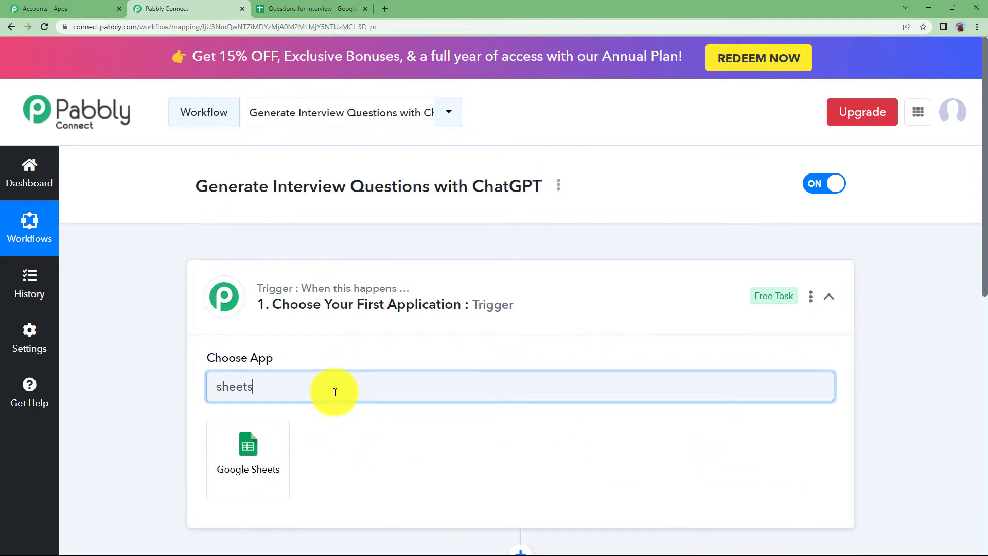
left_click(264, 465)
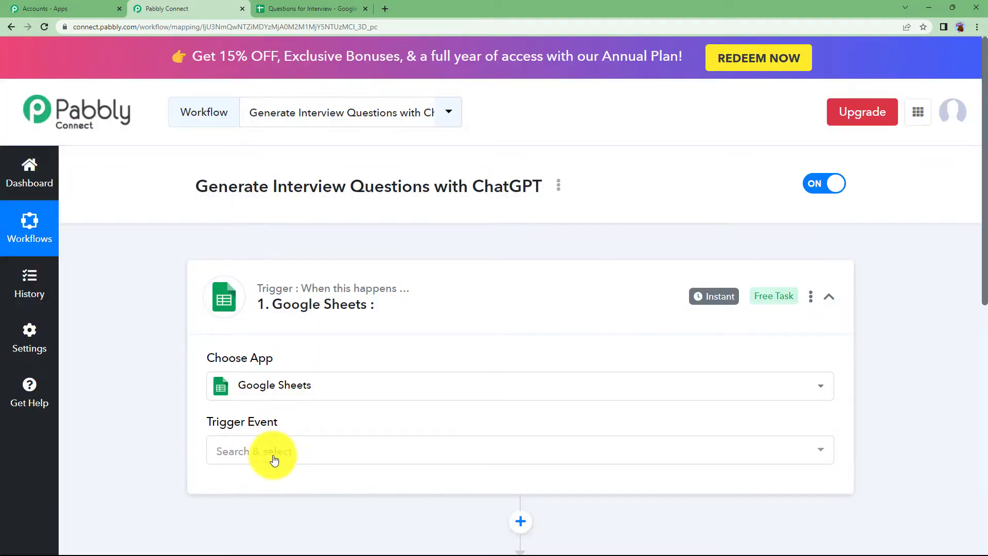
left_click(274, 459)
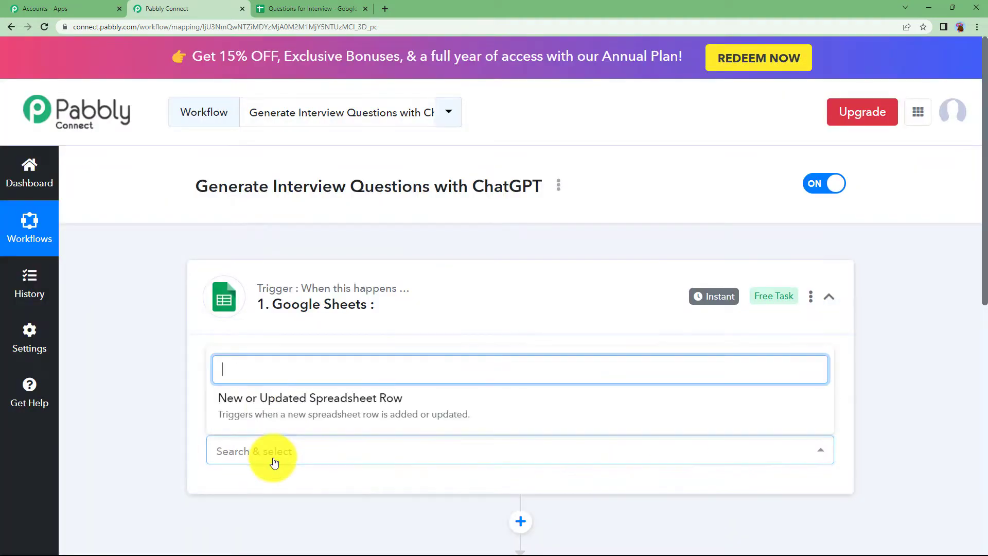
left_click(271, 404)
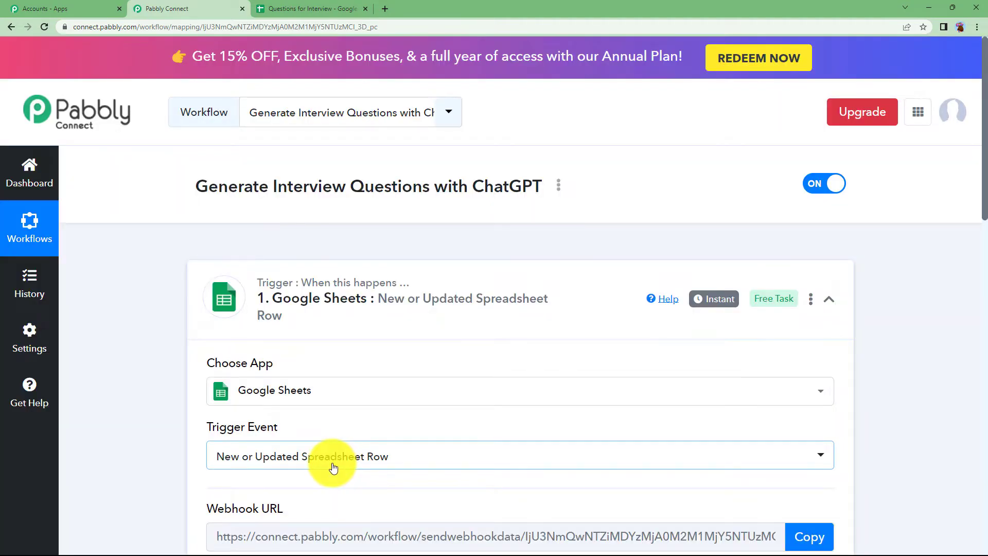
Step: Copy the webhook URL of the workflow's Google Sheets trigger
left_click(278, 9)
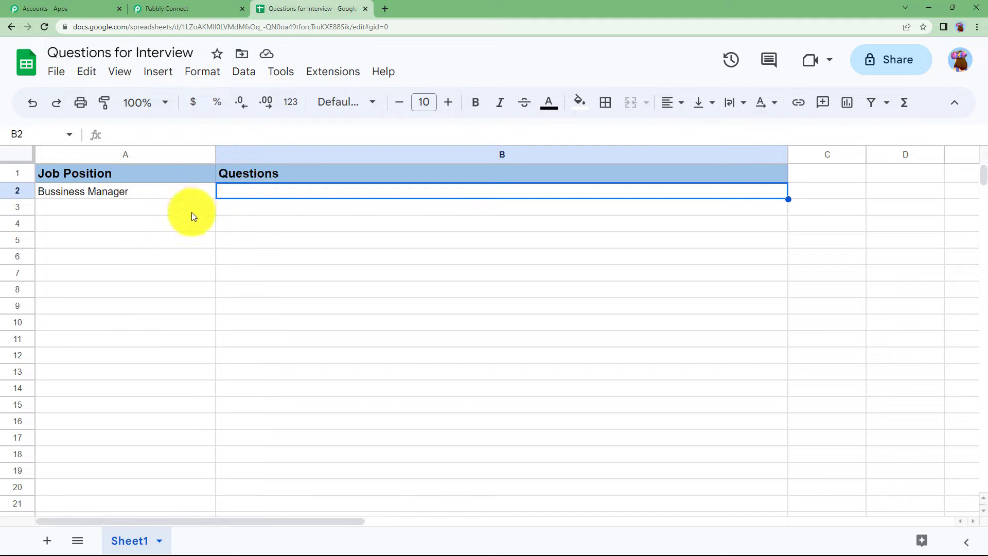
left_click(194, 8)
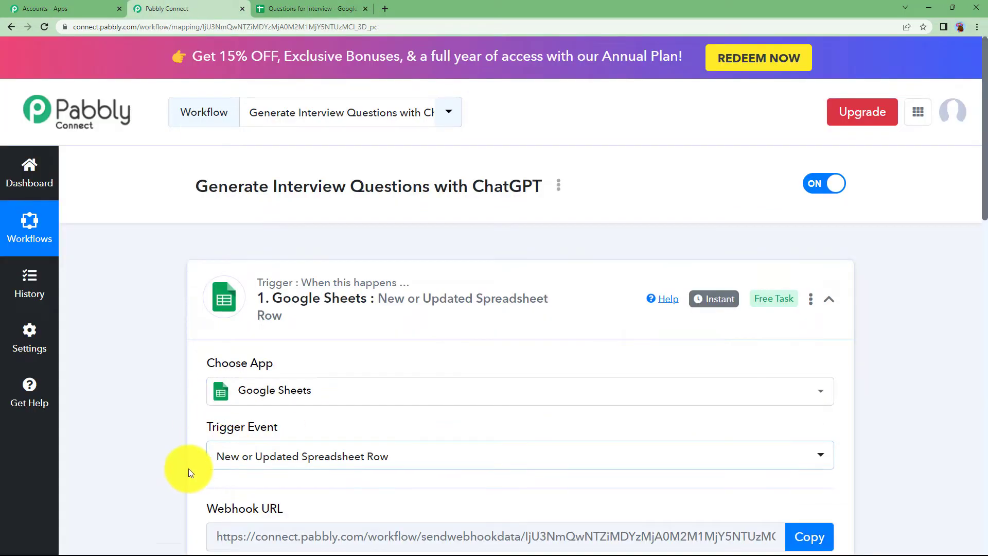
scroll(156, 422, "down", 3)
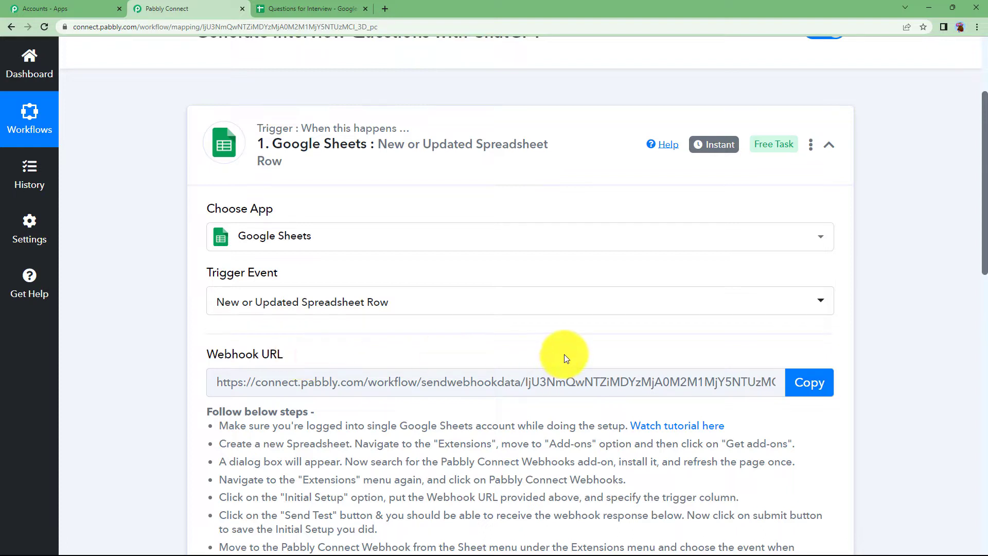
left_click(323, 6)
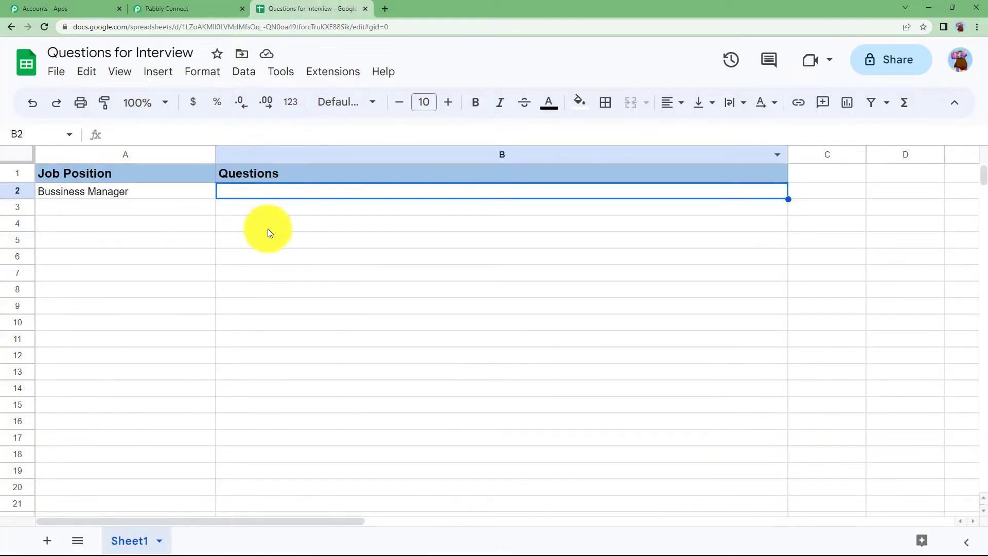
left_click(175, 8)
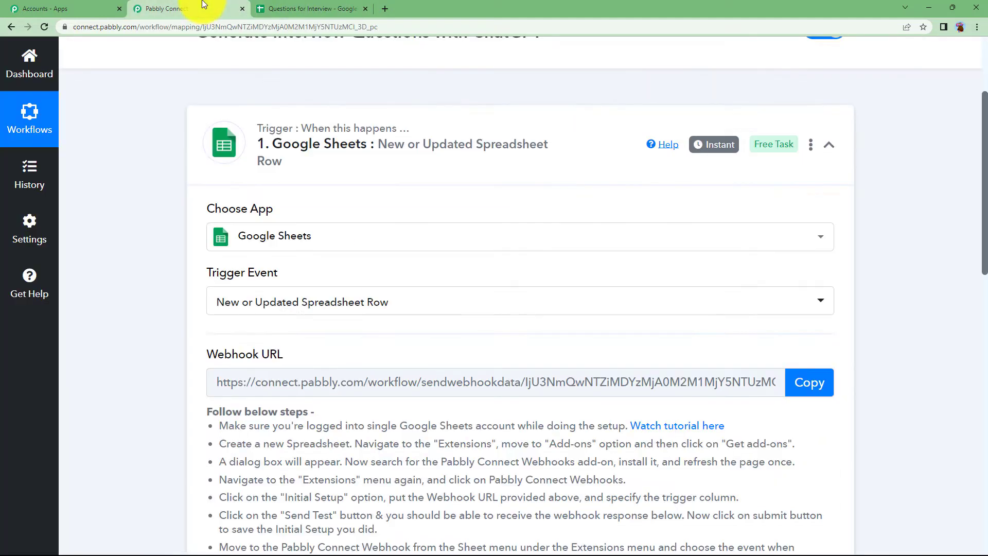
left_click(834, 385)
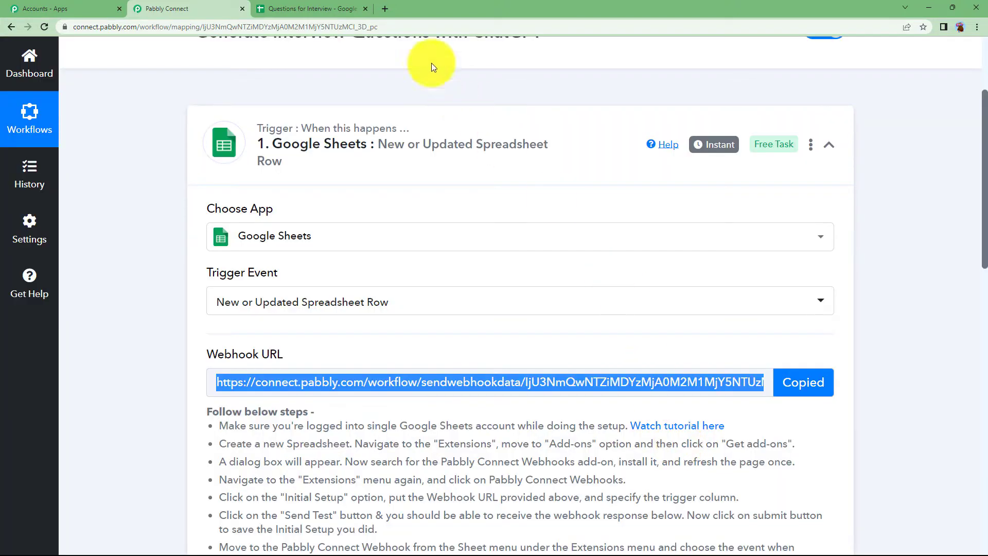
Step: Search the Google Workspace Marketplace for the Pabbly Connect Webhooks add-on from the Questions for Interview spreadsheet, and close the marketplace
left_click(313, 8)
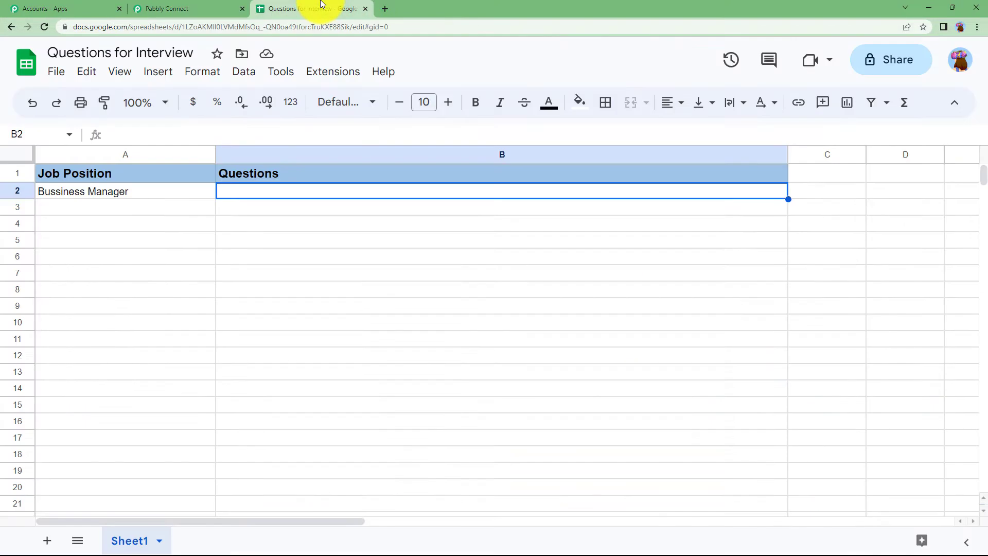
left_click(348, 75)
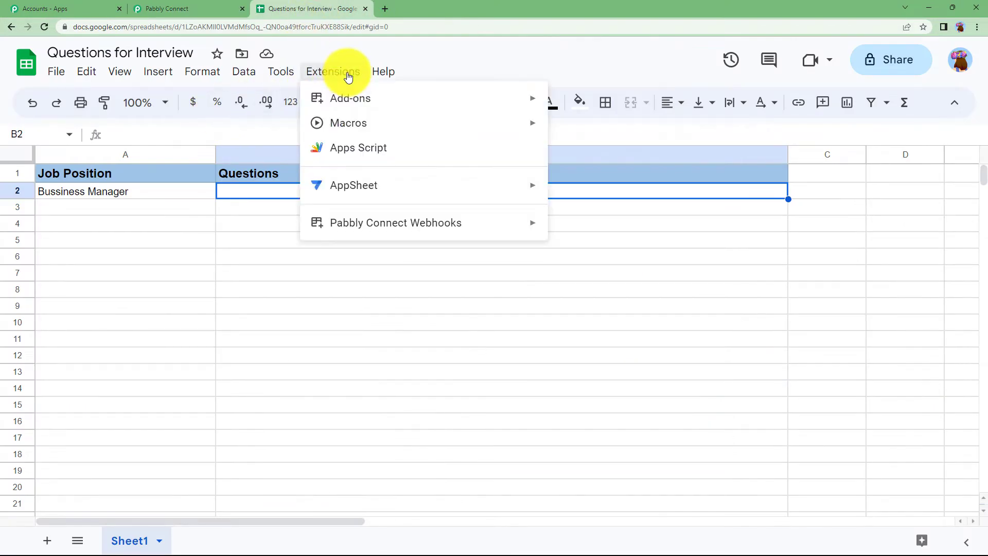
mouse_move(376, 101)
left_click(581, 102)
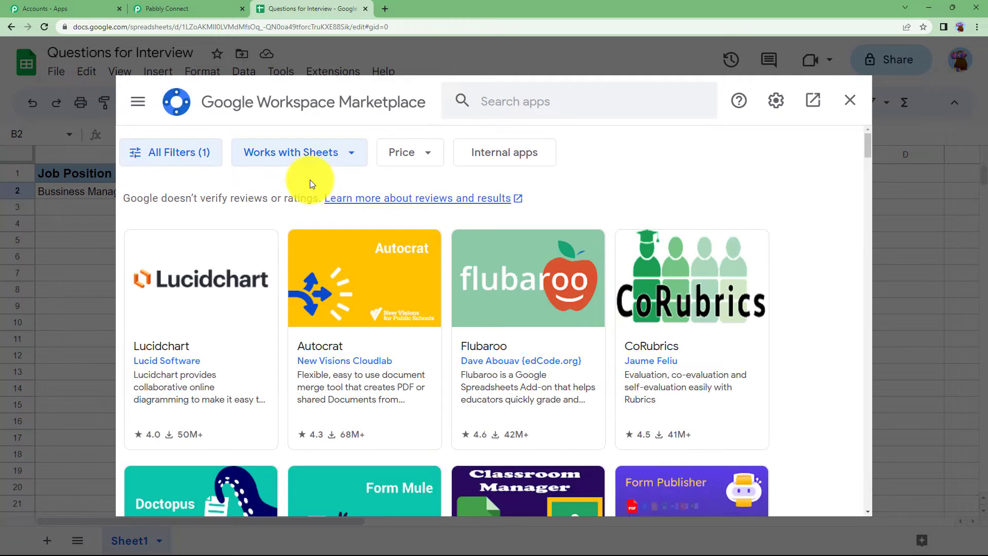
left_click(502, 103)
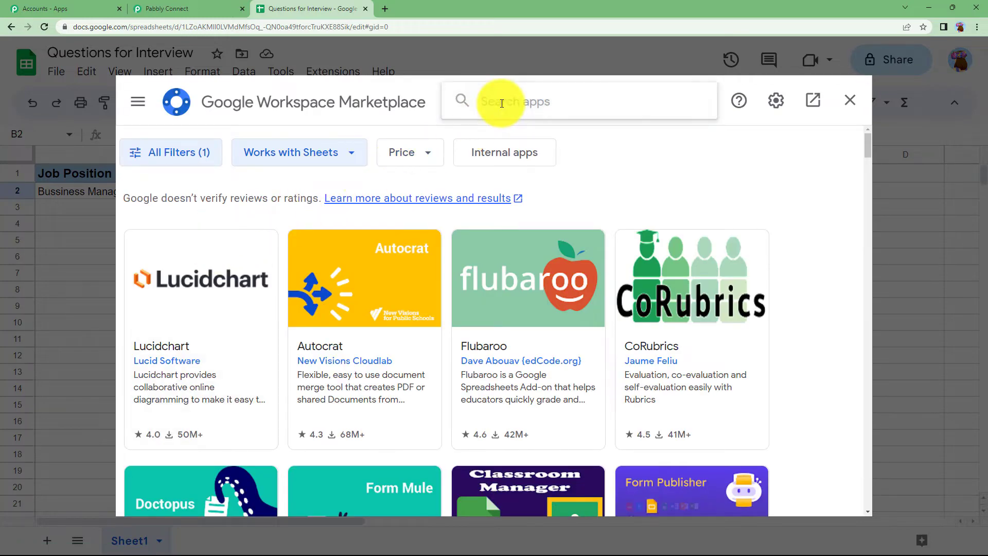
type("pabbly")
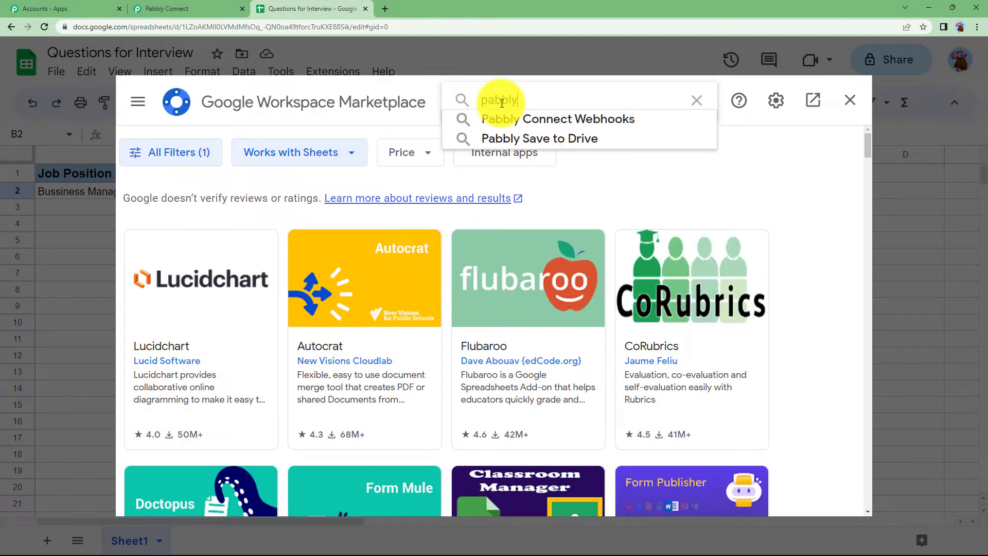
left_click(526, 118)
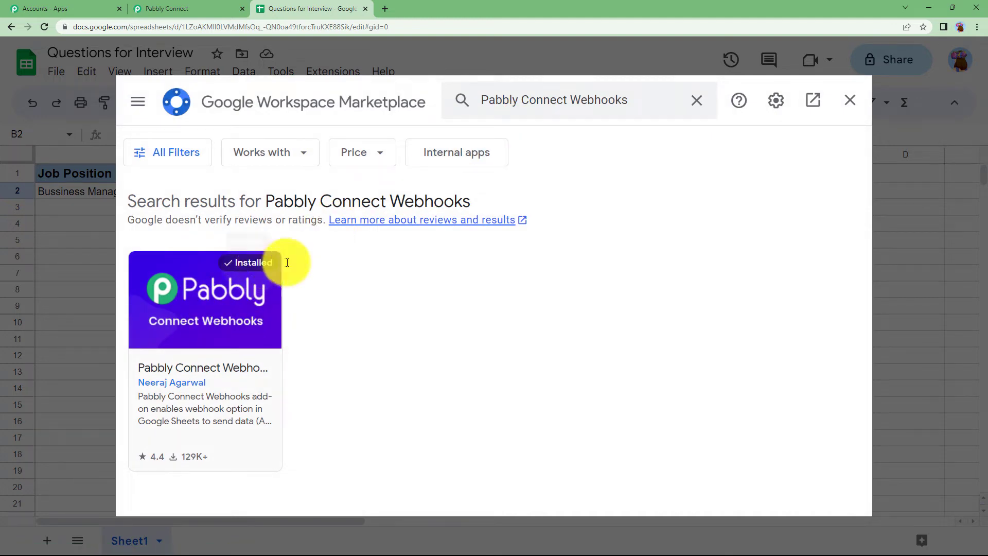
left_click(851, 102)
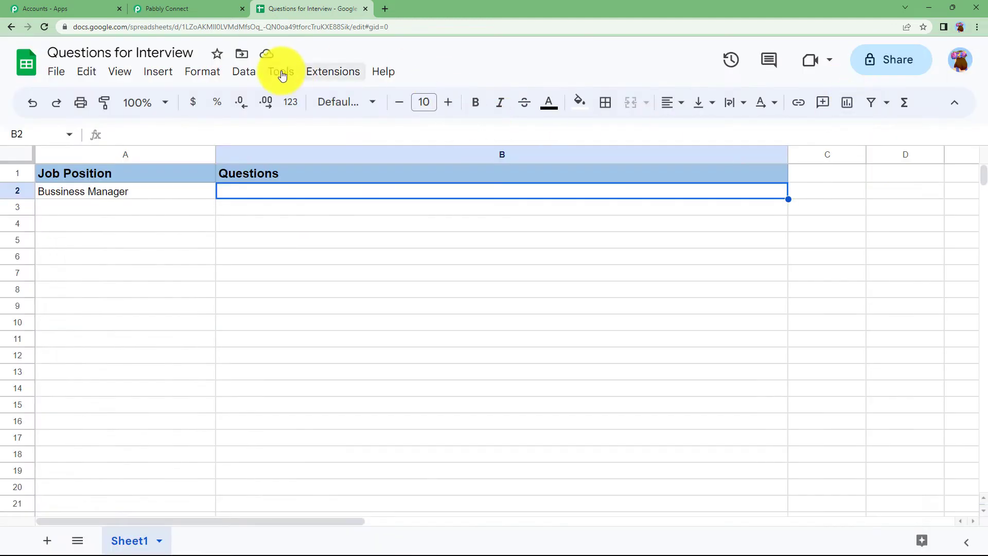
Step: Configure the Pabbly Connect Webhooks initial setup with the copied webhook URL and trigger column A, and send test data
left_click(315, 71)
mouse_move(364, 225)
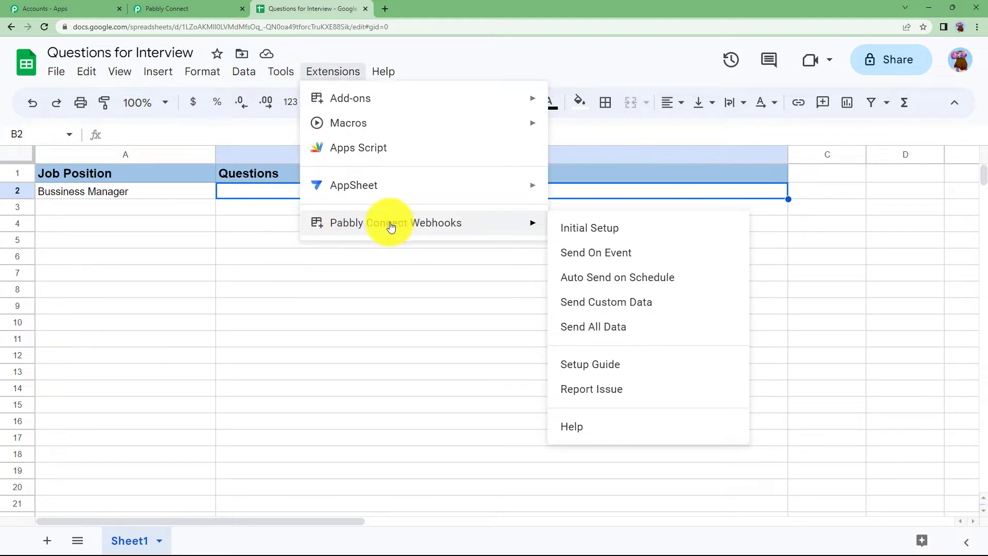
left_click(580, 227)
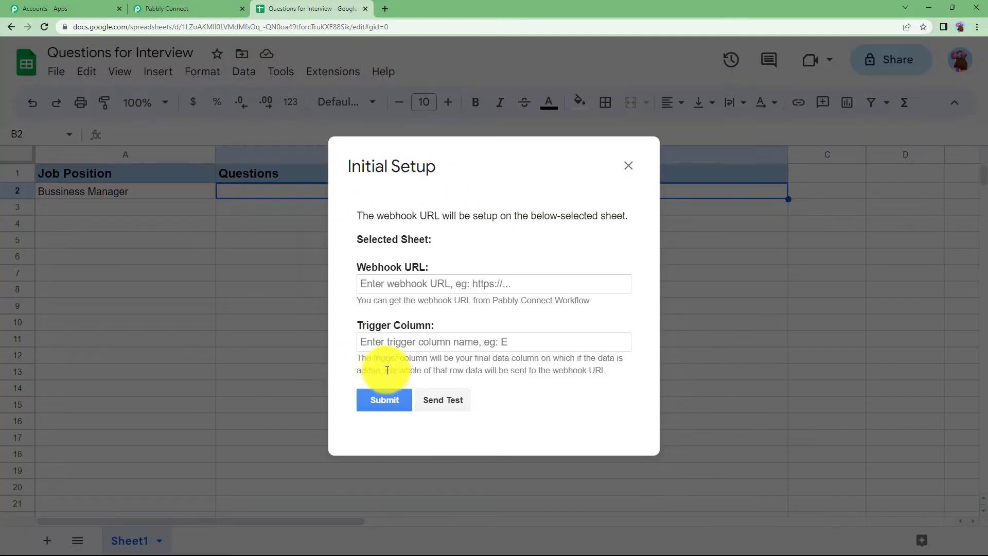
left_click(441, 286)
key("ctrl+v")
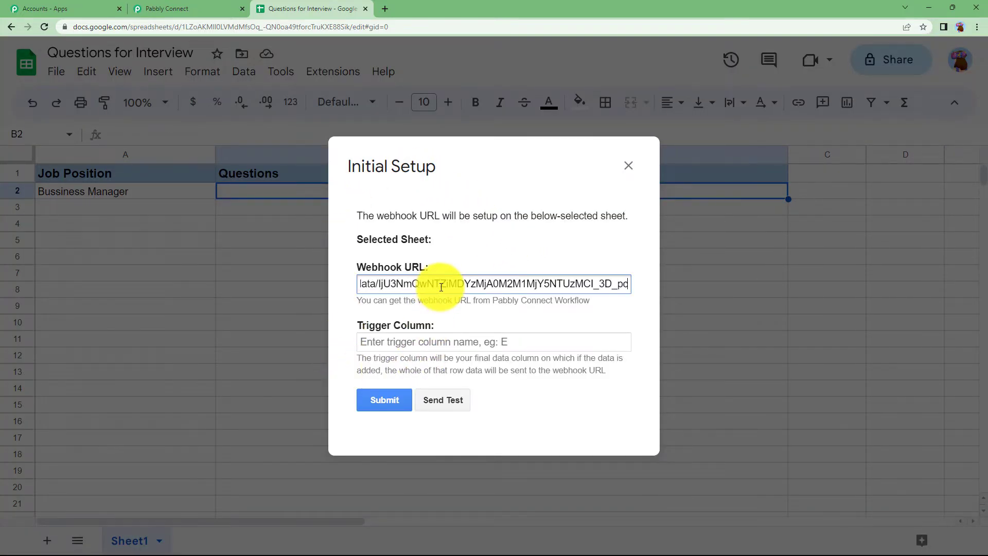
left_click(421, 342)
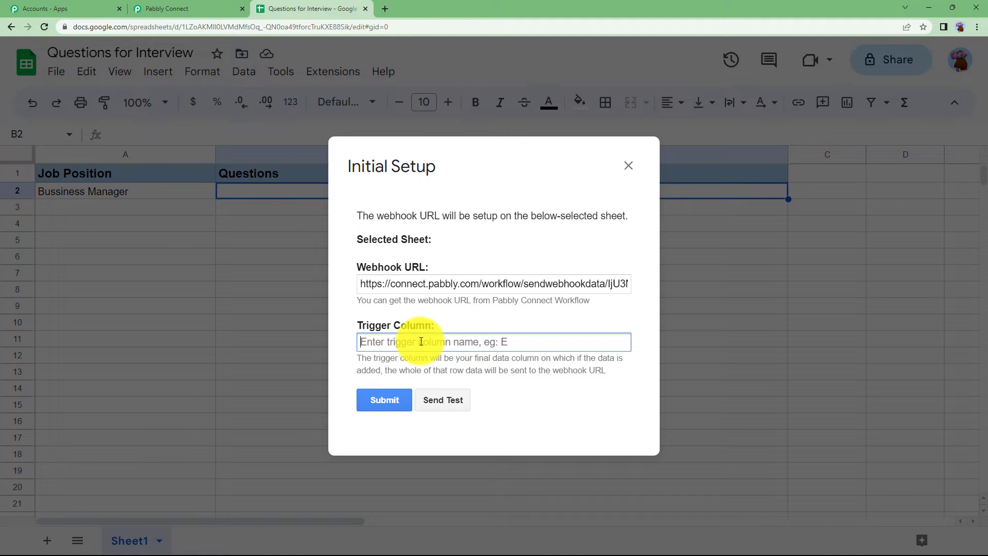
type("A")
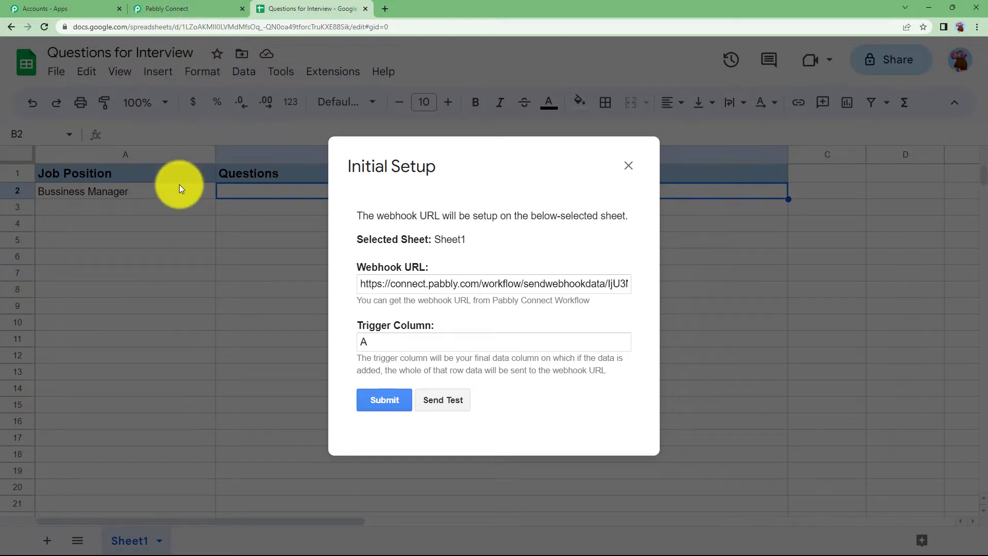
left_click(391, 402)
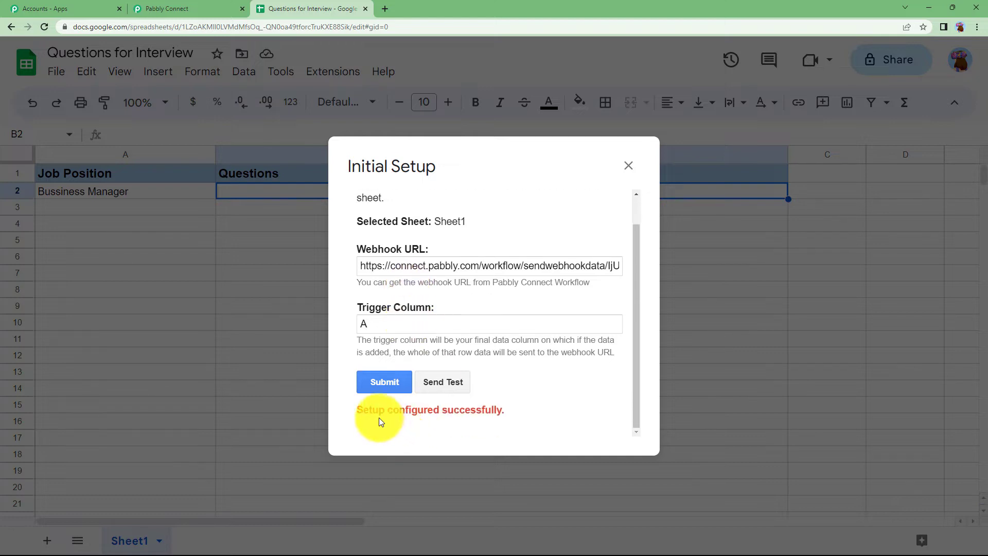
left_click(455, 383)
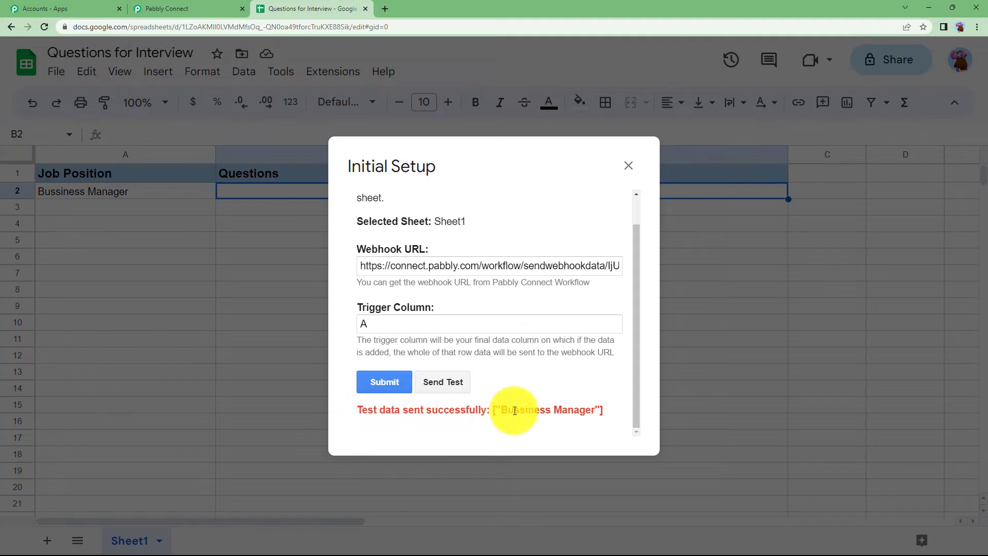
left_click(628, 165)
Step: Return to the Pabbly Connect workflow and examine the trigger's received webhook response, including the spreadsheet name and job position
left_click(216, 9)
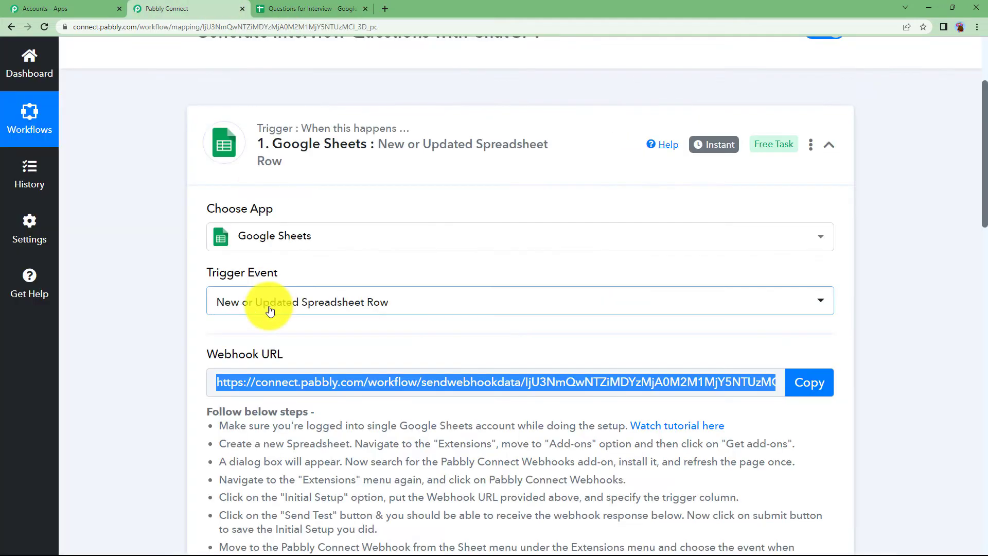
scroll(269, 309, "down", 4)
scroll(269, 309, "down", 7)
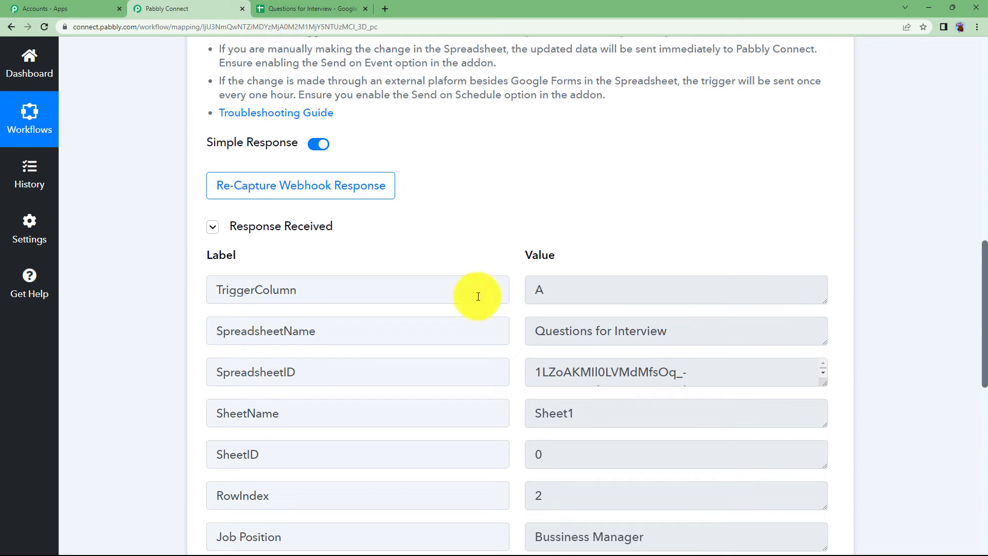
left_click(538, 291)
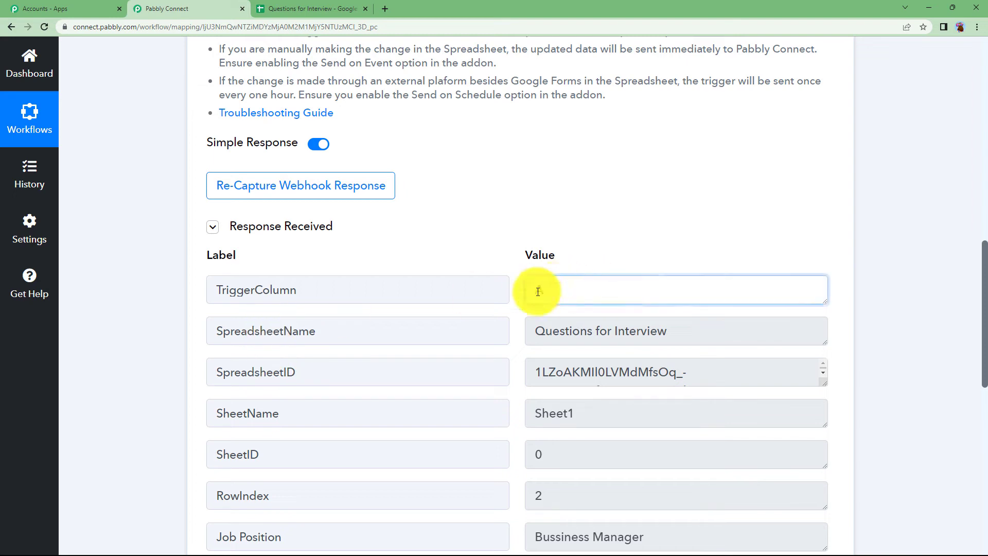
triple_click(679, 334)
scroll(726, 370, "down", 2)
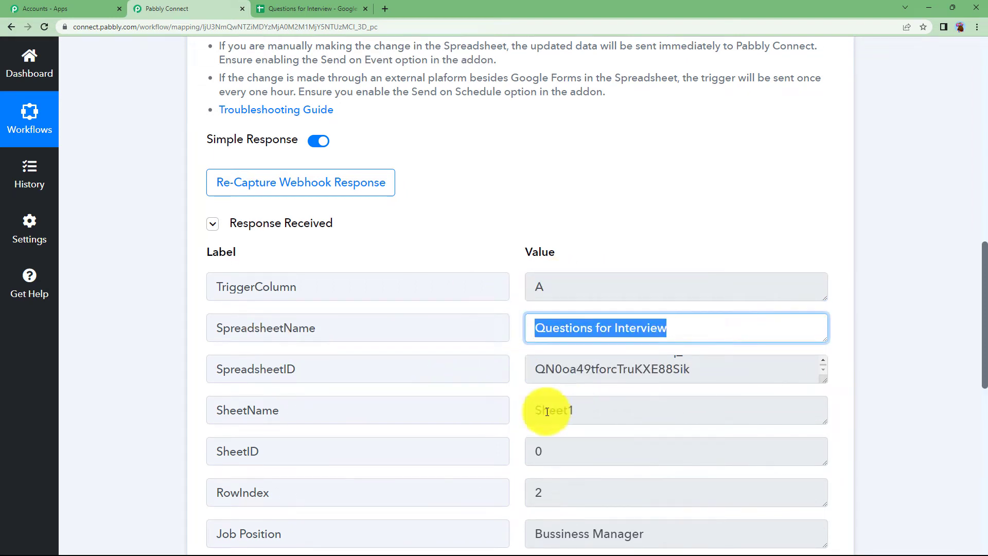
scroll(683, 397, "down", 3)
left_click_drag(683, 395, 499, 400)
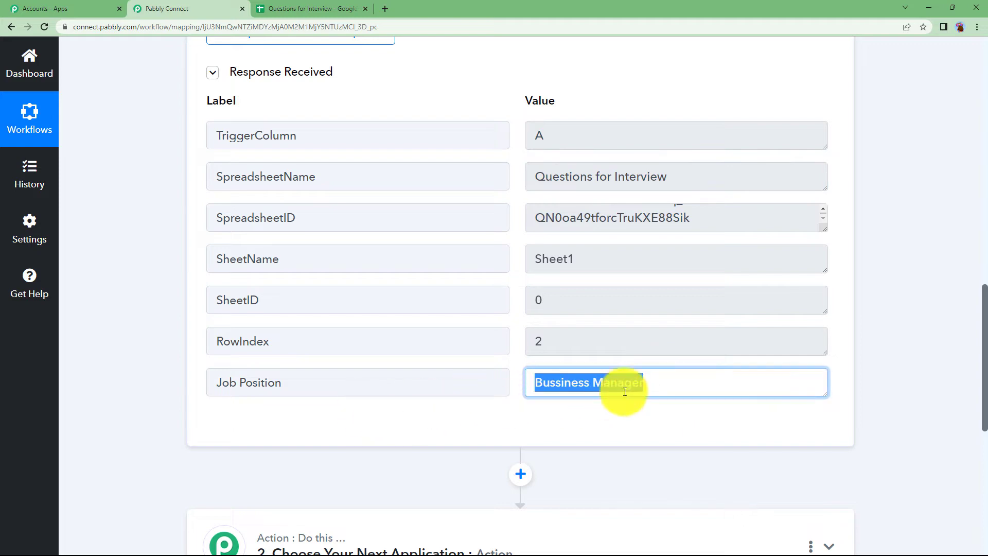
left_click(532, 424)
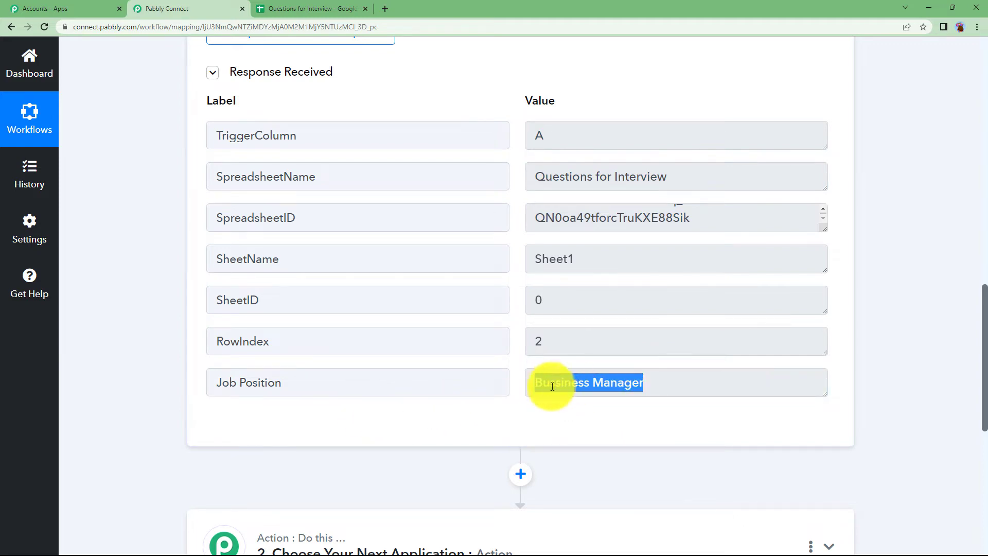
Step: Collapse the trigger step and set the action app to ChatGPT with the action event Ask ChatGPT
scroll(474, 422, "up", 4)
scroll(474, 422, "up", 12)
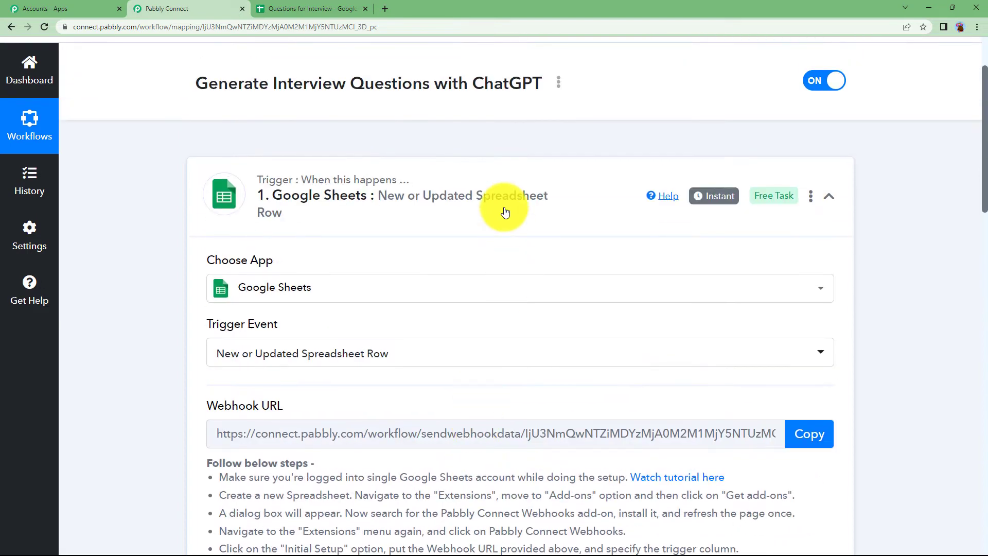
left_click(504, 211)
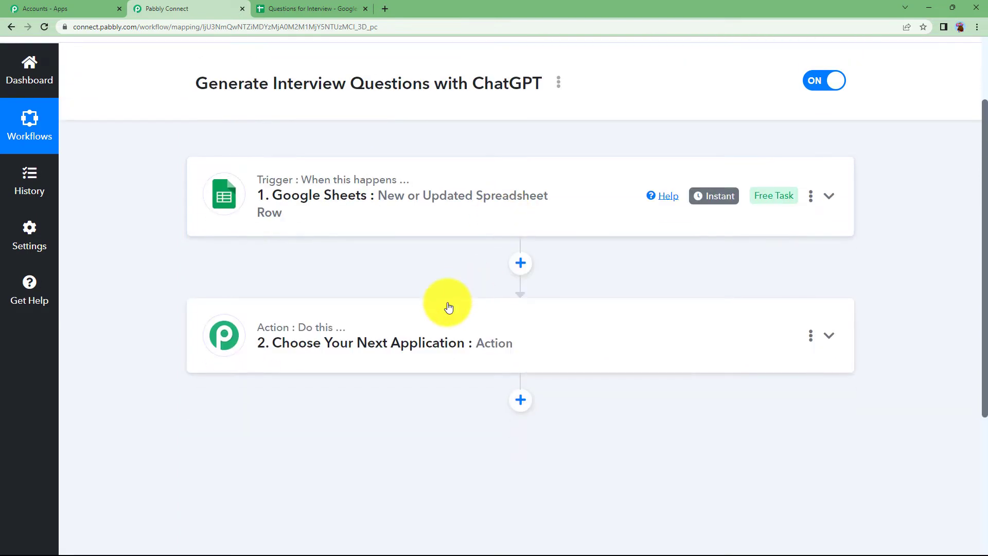
left_click(445, 309)
left_click(328, 419)
type("C")
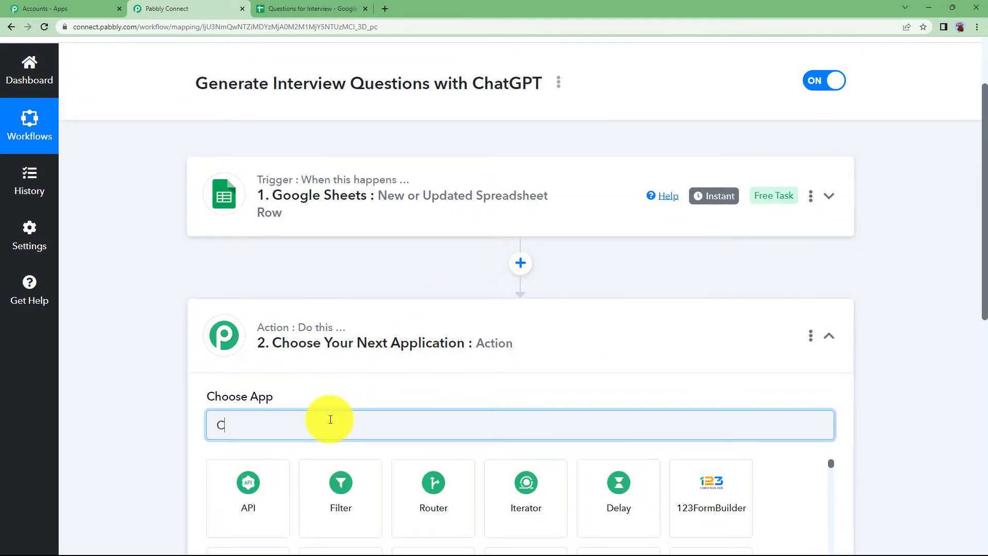
type("hat")
left_click(244, 476)
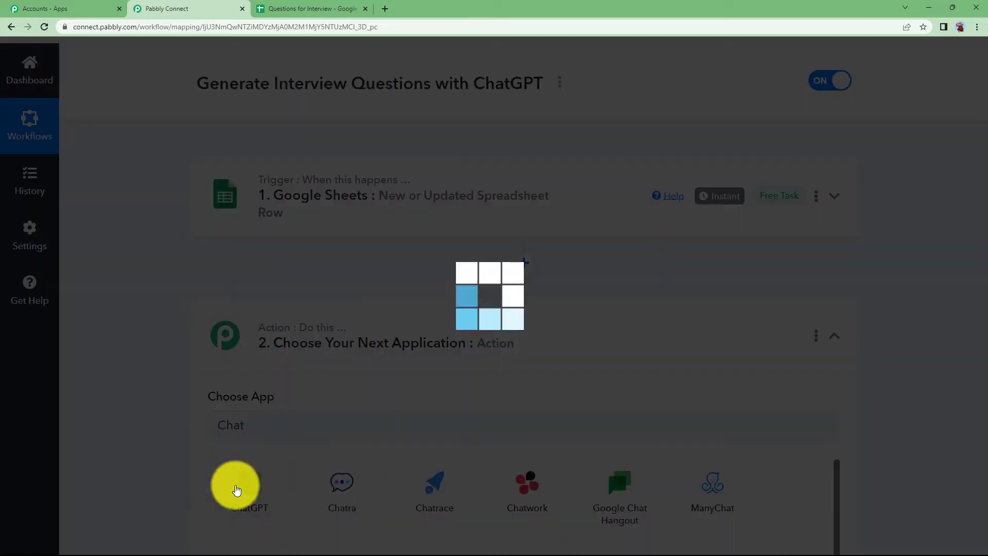
scroll(154, 392, "down", 3)
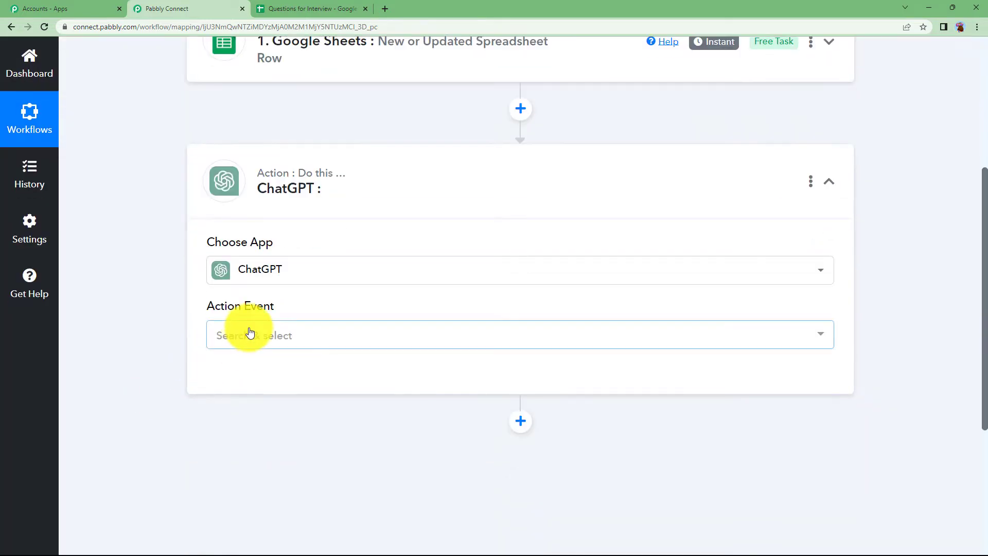
left_click(249, 334)
left_click(268, 415)
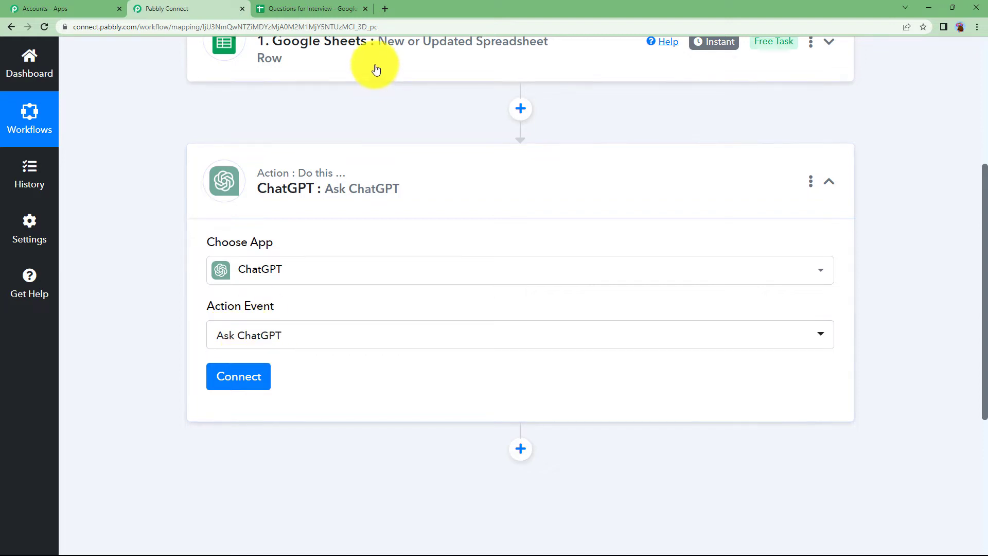
Step: Start adding a new ChatGPT connection for the action step and open the OpenAI API keys page
left_click(309, 9)
left_click(150, 8)
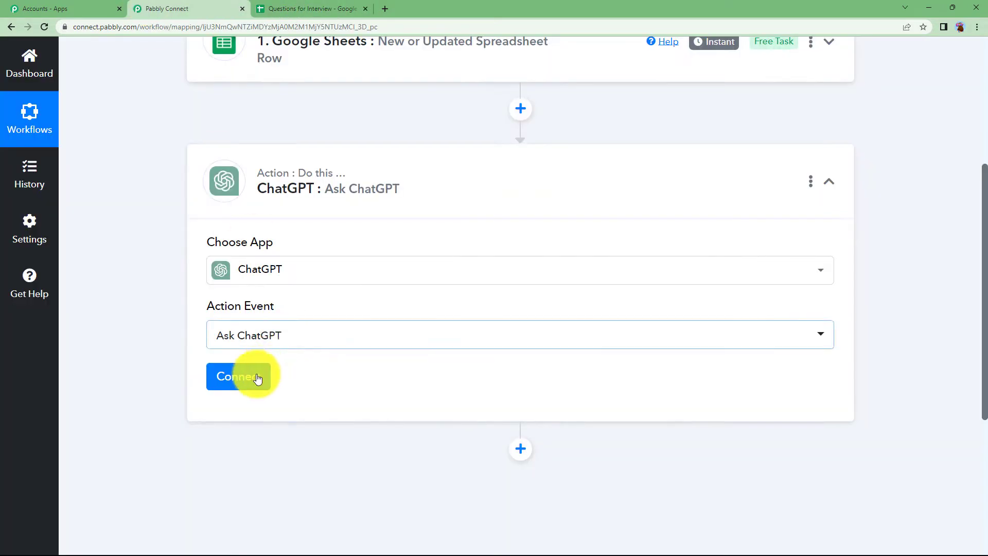
left_click(255, 375)
left_click(550, 186)
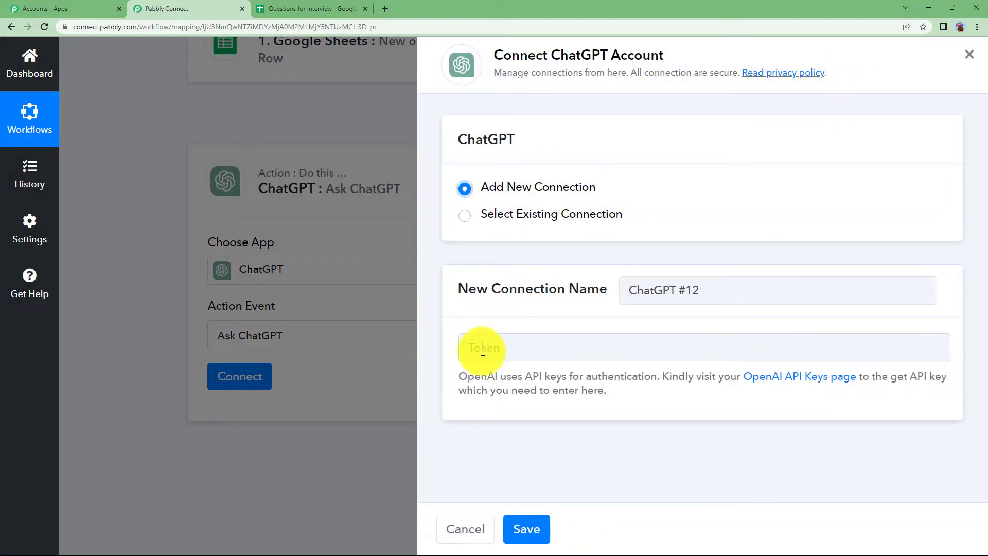
left_click(822, 380)
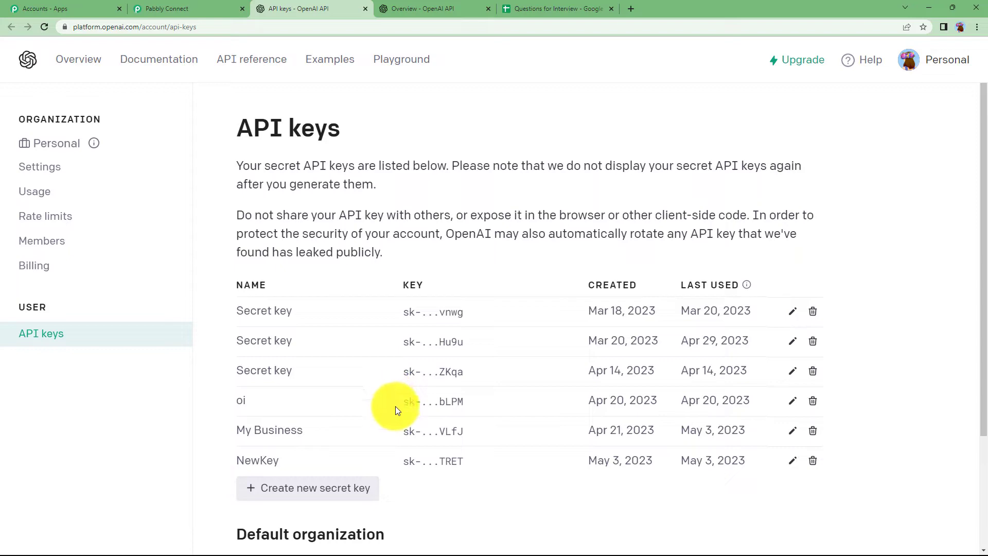
Step: Create a new OpenAI secret key named Interview and copy the generated key
left_click(325, 492)
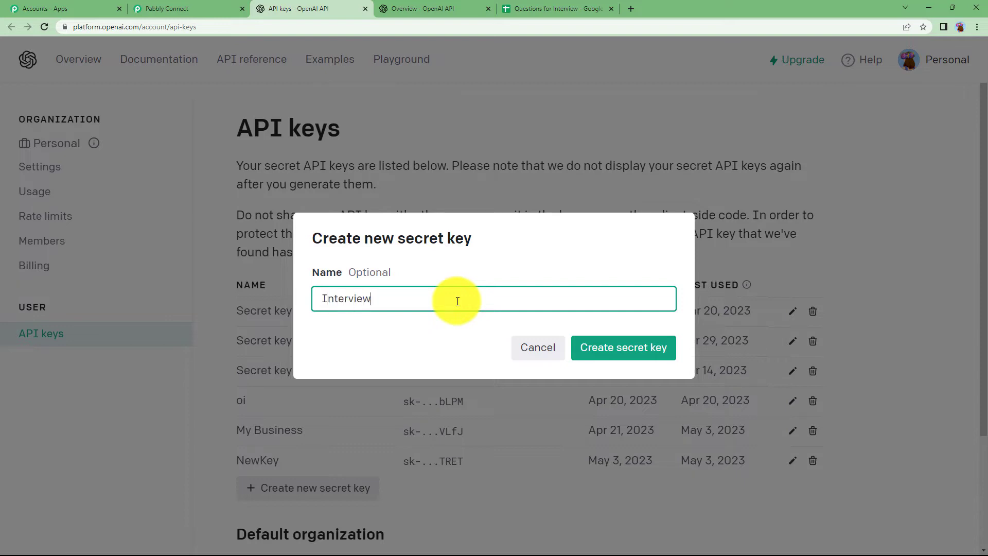
left_click(661, 349)
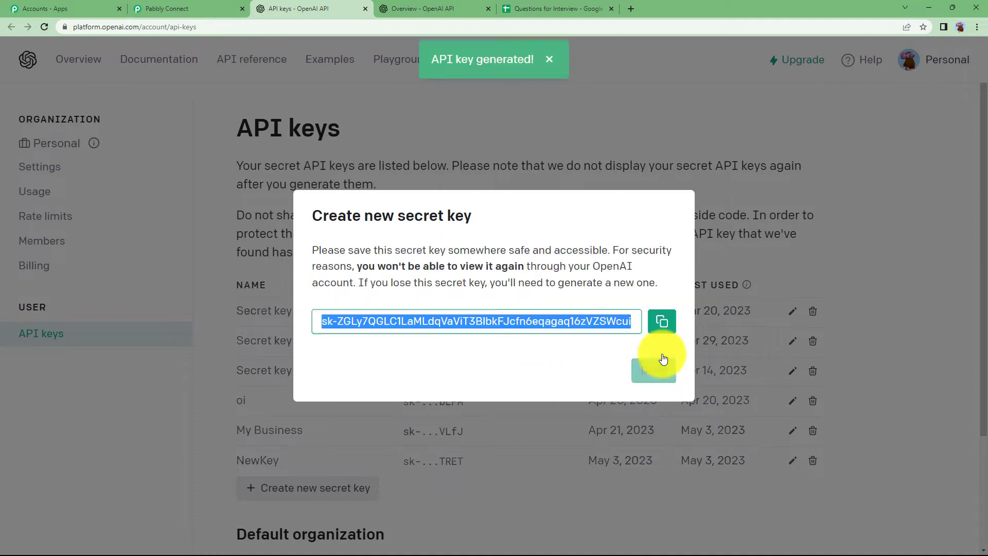
left_click(663, 322)
Step: Return to the Pabbly Connect workflow, paste the copied OpenAI API key as the ChatGPT connection's token, and save the connection
left_click(211, 8)
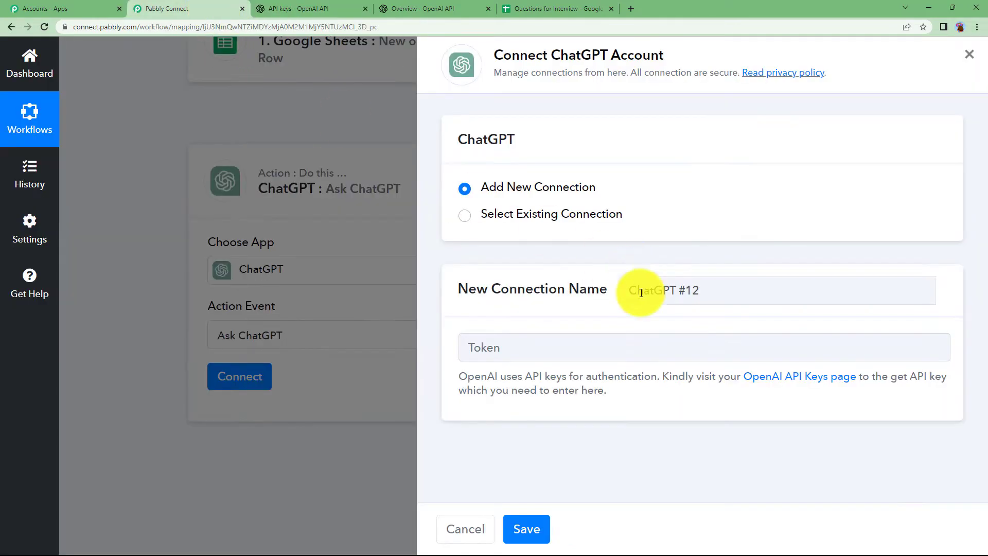
left_click(634, 347)
key("ctrl+v")
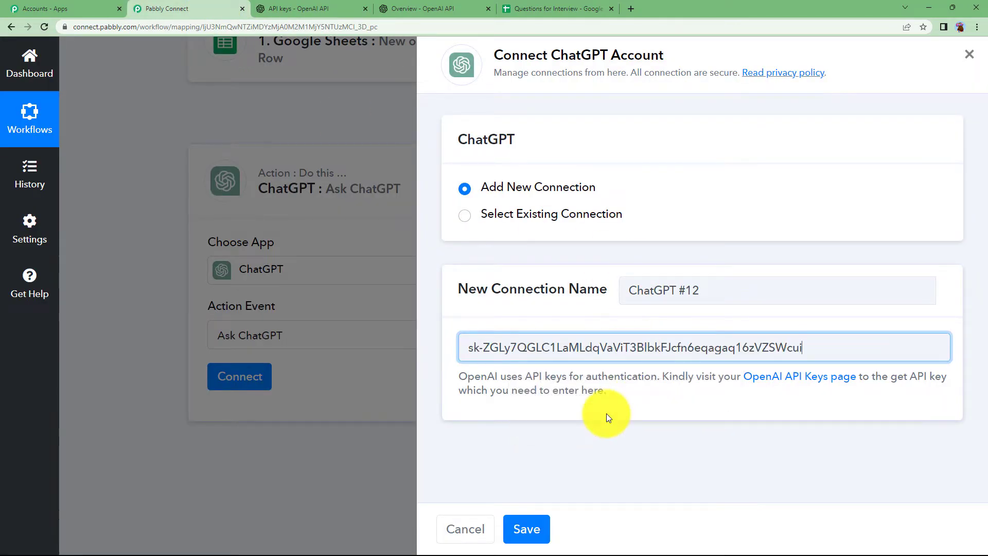
left_click(530, 528)
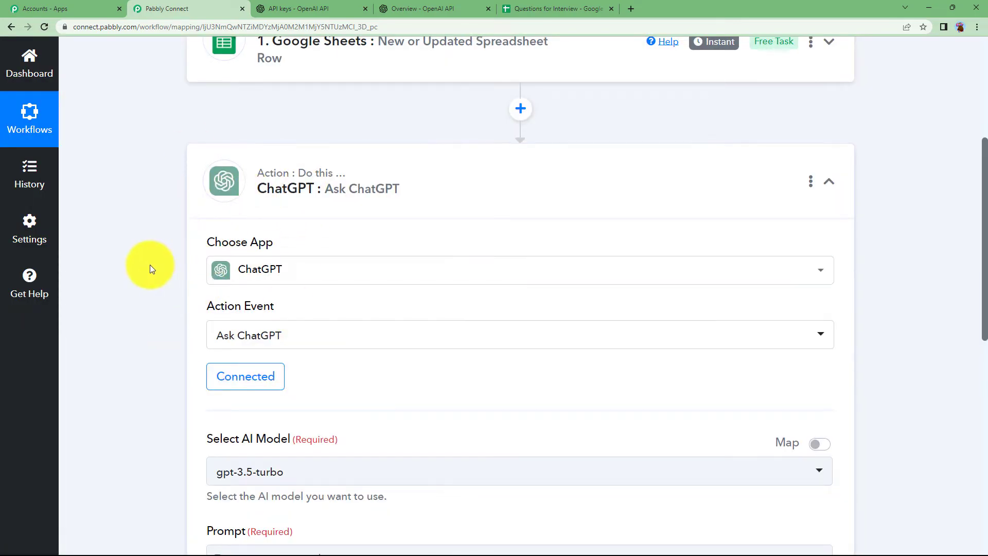
Step: Expand the Google Sheets trigger to examine the job position in its received response, and collapse it again
scroll(149, 265, "up", 3)
left_click(229, 214)
scroll(150, 400, "down", 10)
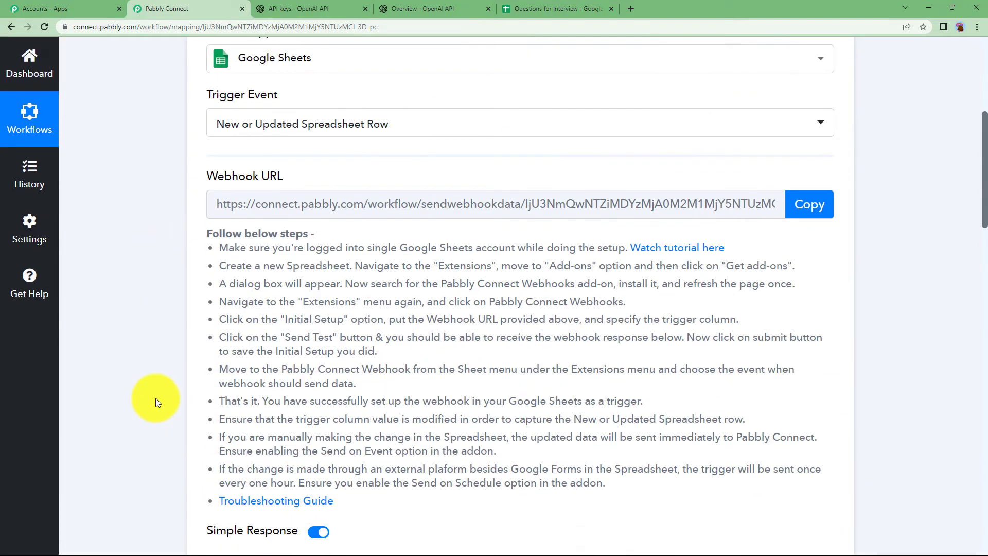
left_click_drag(641, 475, 441, 505)
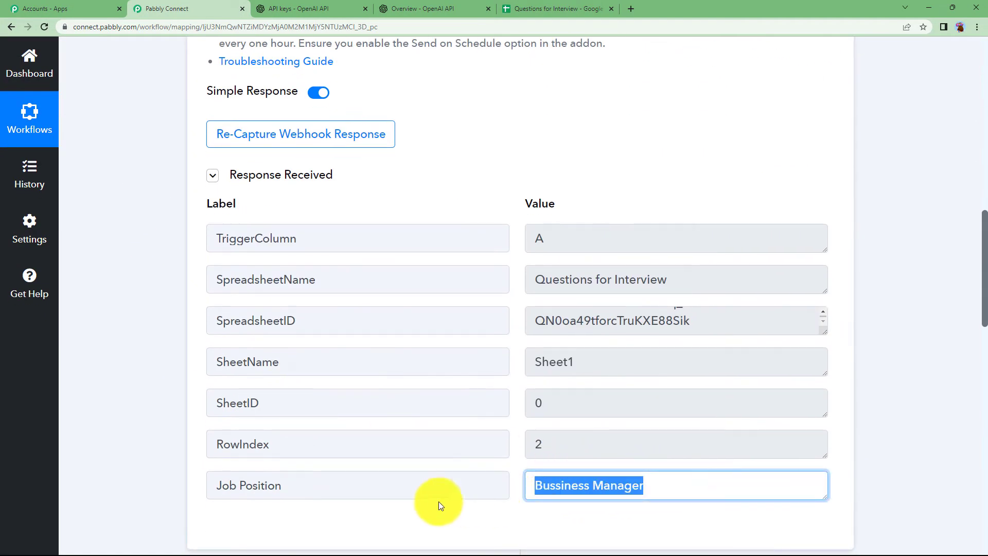
left_click(147, 355)
scroll(150, 357, "up", 10)
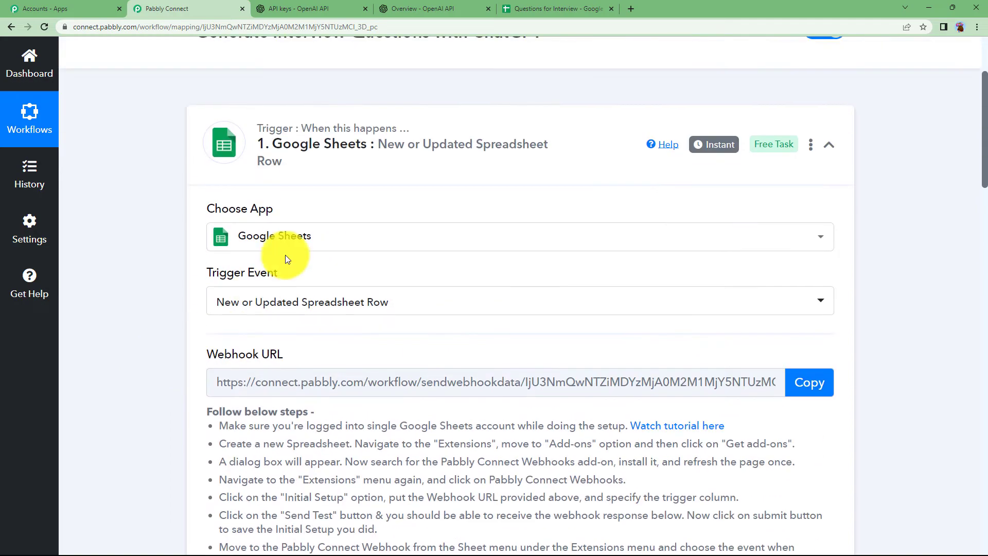
left_click(318, 170)
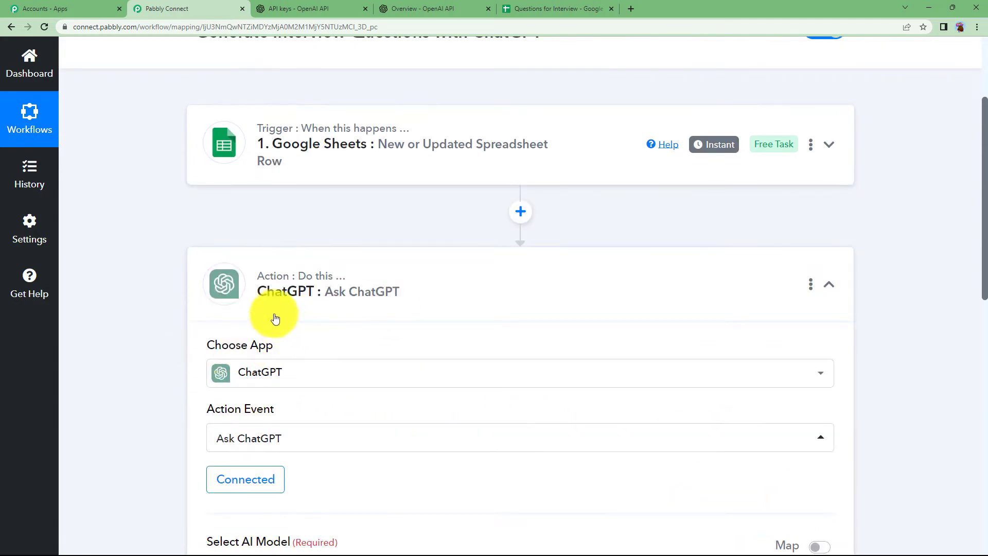
Step: Set the ChatGPT prompt to "Write Interview Questions for:" followed by the Job Position mapped from the Google Sheets trigger
scroll(131, 369, "down", 3)
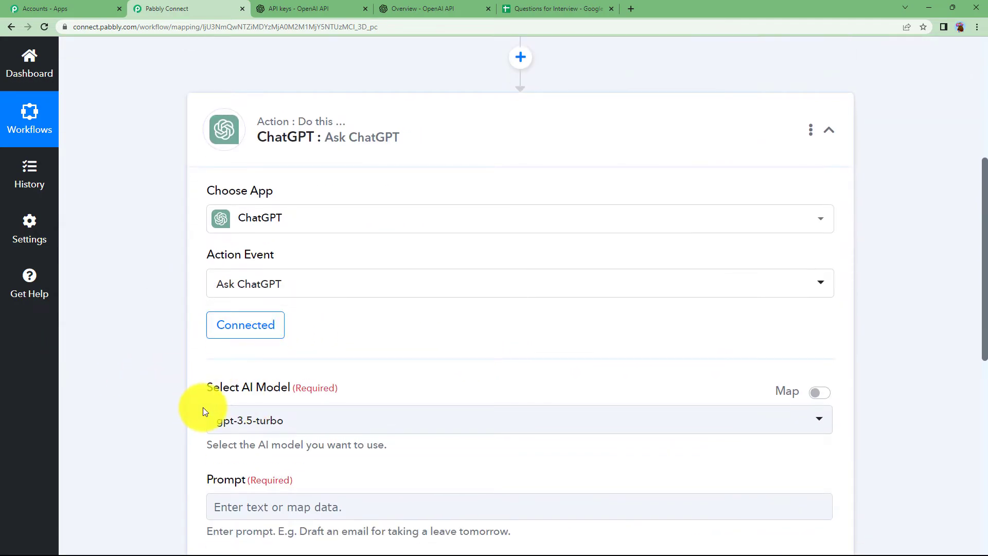
scroll(203, 406, "down", 3)
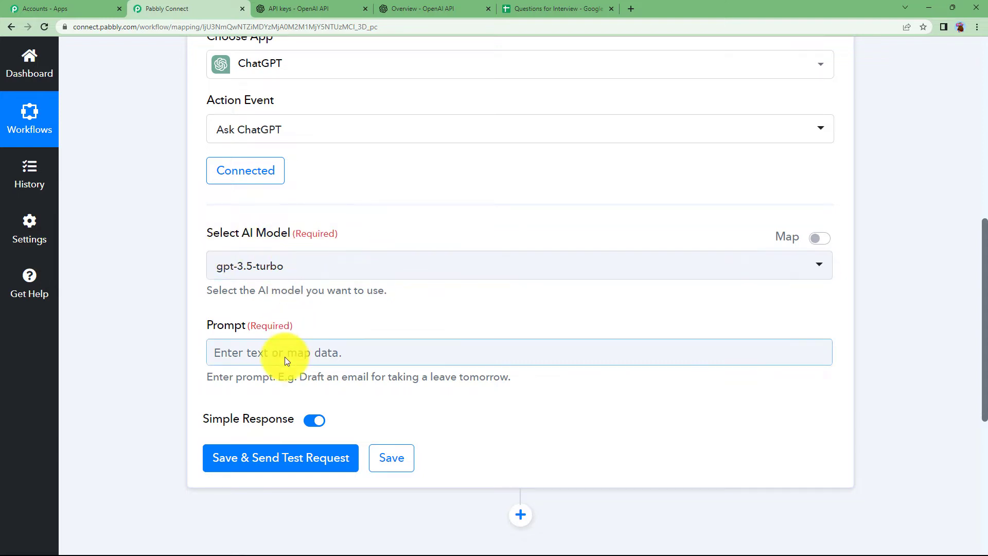
left_click(263, 350)
type("Write Interview Questions for")
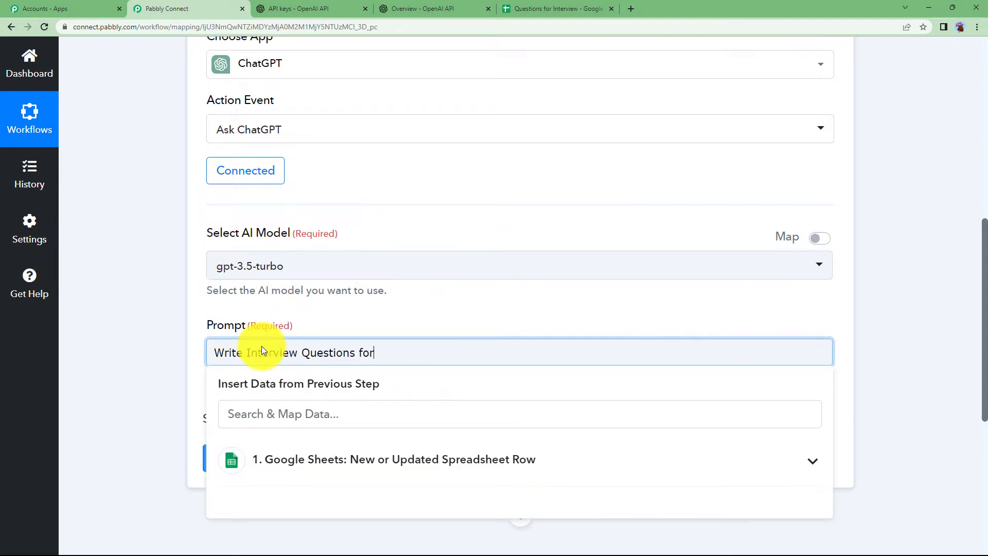
type(":")
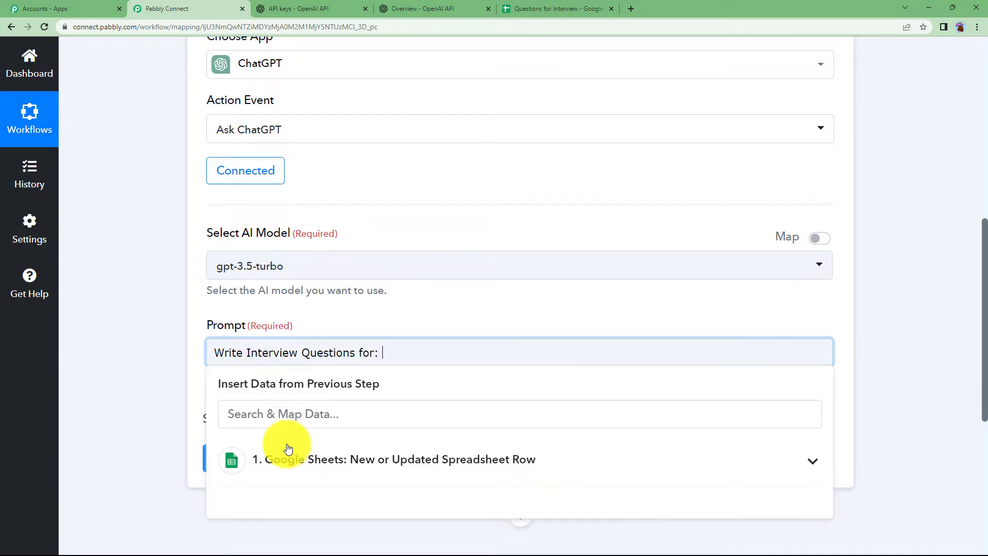
left_click(286, 452)
scroll(293, 441, "down", 4)
left_click(382, 475)
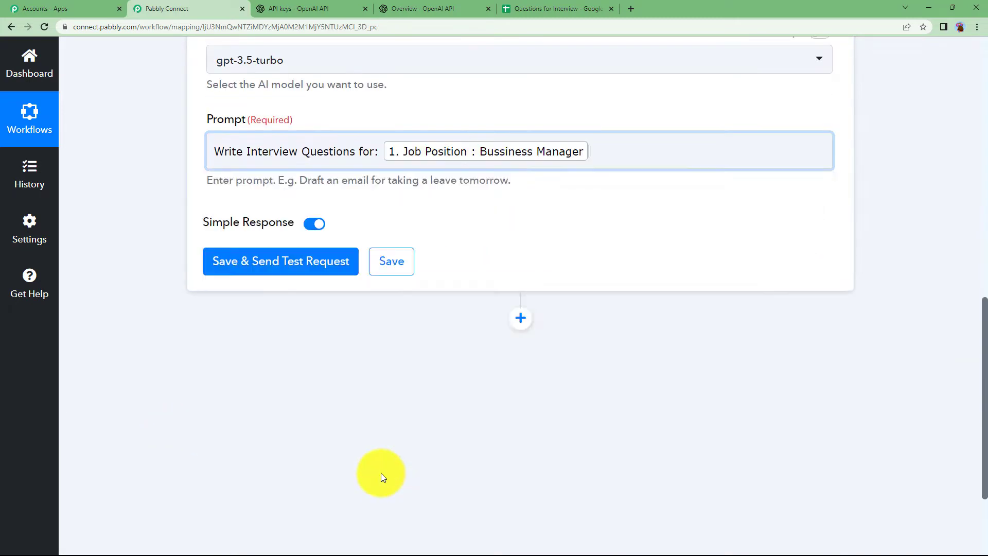
left_click(372, 283)
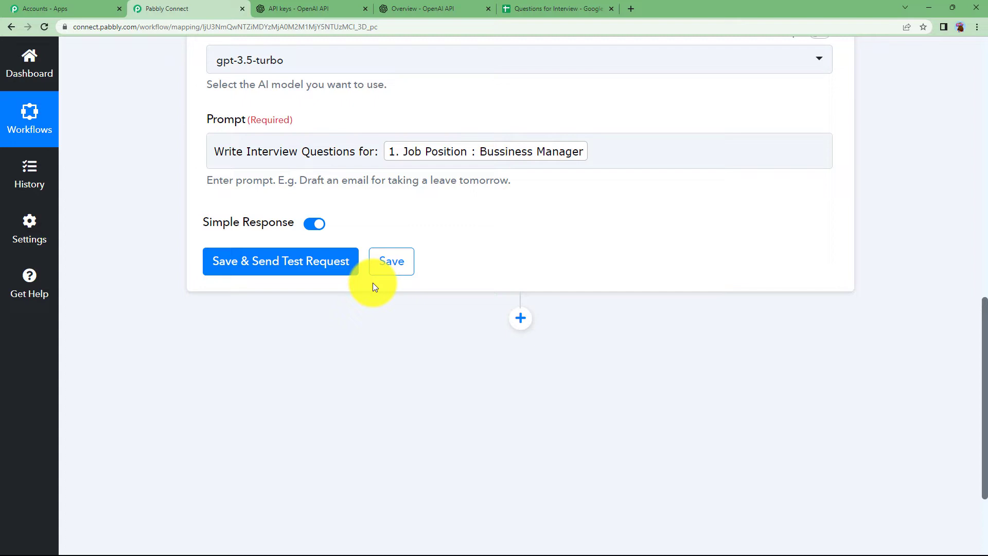
Step: Save the ChatGPT step with a test request and examine the message content in the received response
left_click(326, 270)
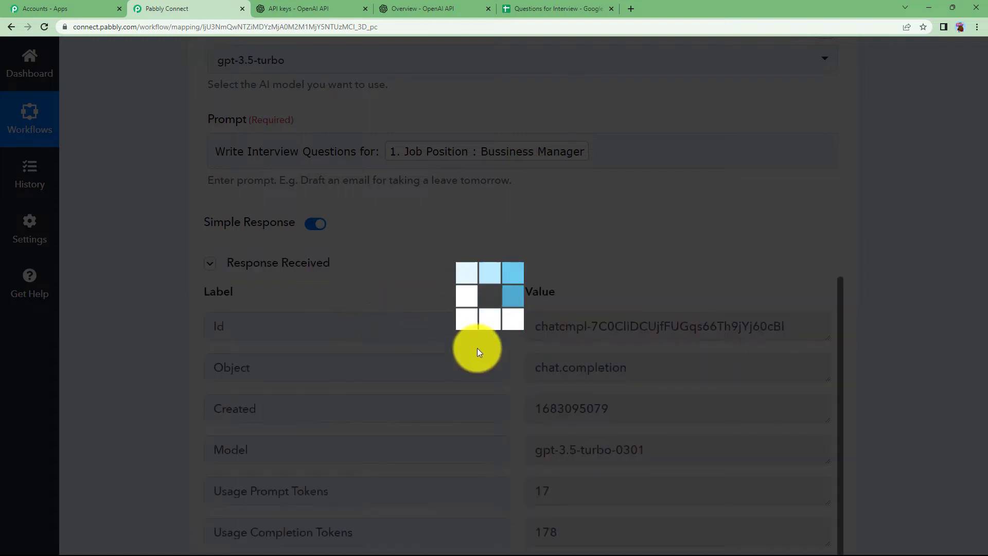
scroll(335, 415, "down", 2)
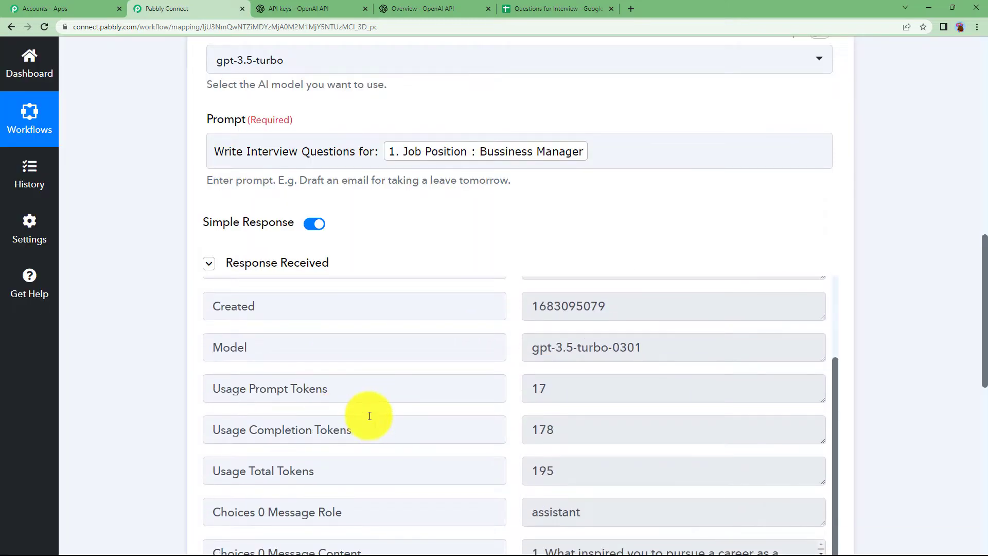
scroll(433, 418, "down", 3)
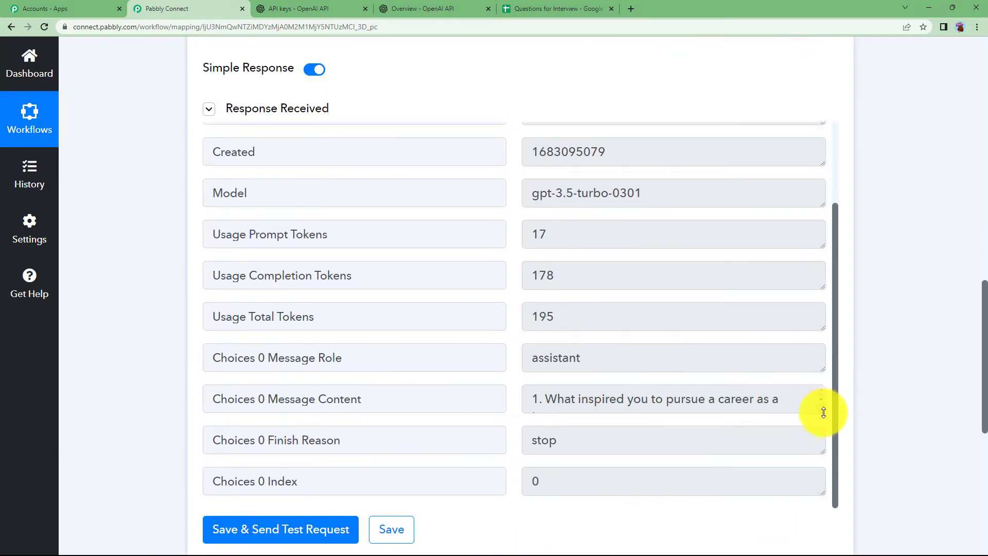
left_click_drag(820, 410, 831, 535)
scroll(468, 370, "down", 3)
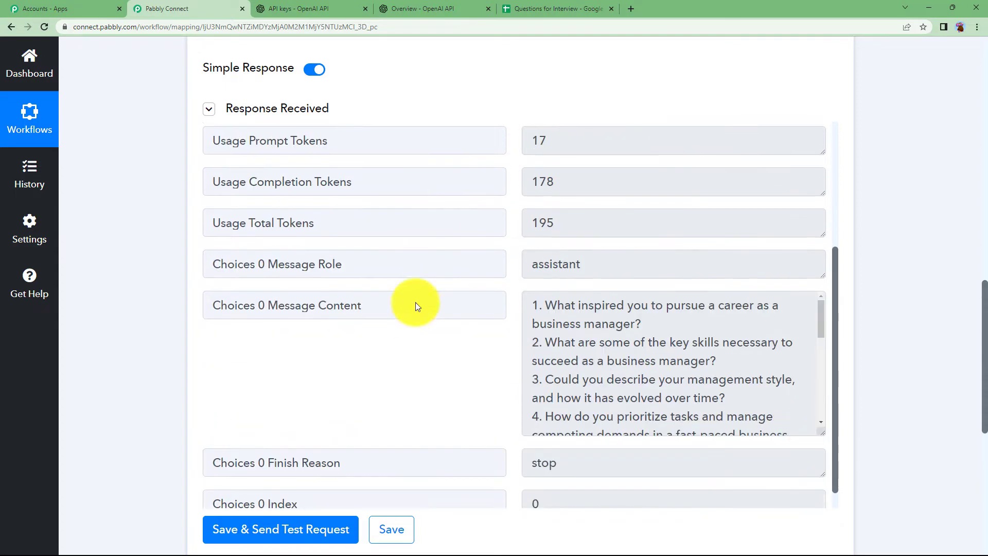
mouse_move(821, 304)
left_mouse_down()
mouse_move(840, 407)
mouse_move(821, 294)
left_mouse_up()
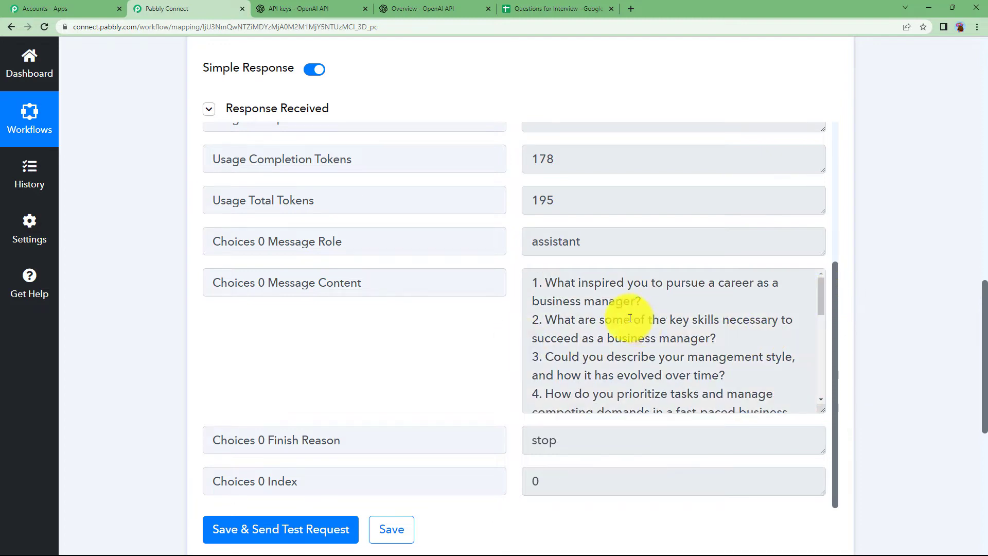
scroll(433, 347, "up", 4)
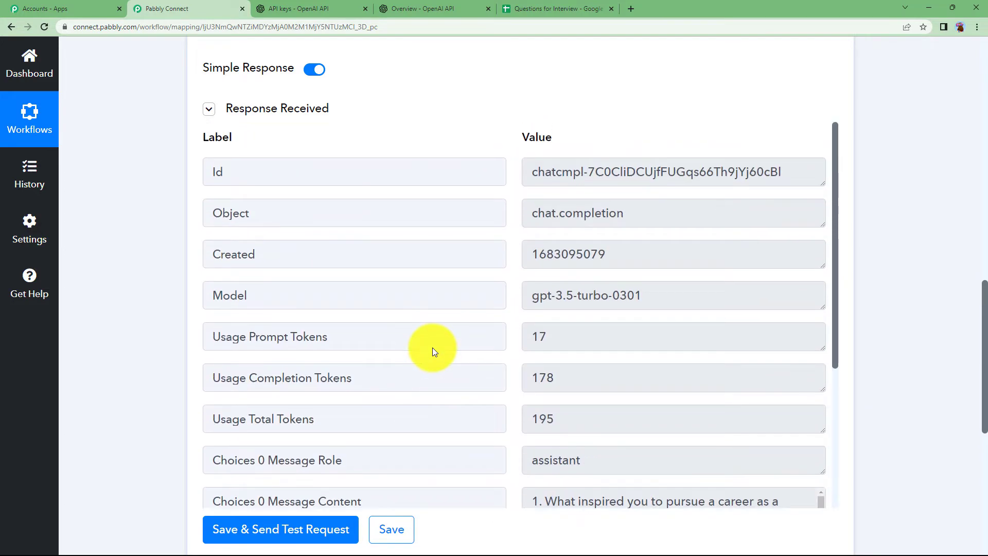
Step: Collapse the ChatGPT step and add a Google Docs action step with the event Create a Blank Document
scroll(157, 319, "up", 5)
scroll(156, 319, "up", 7)
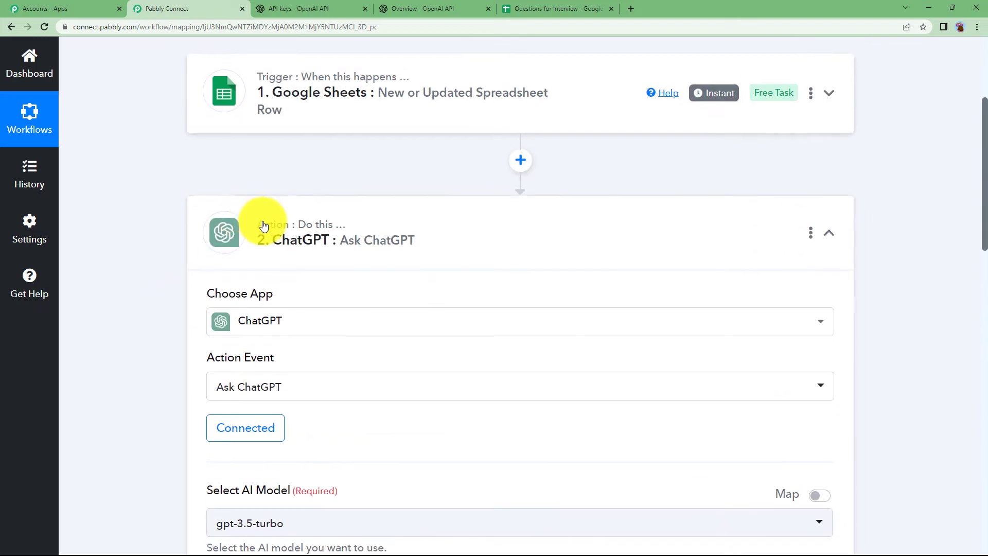
left_click(273, 241)
left_click(521, 298)
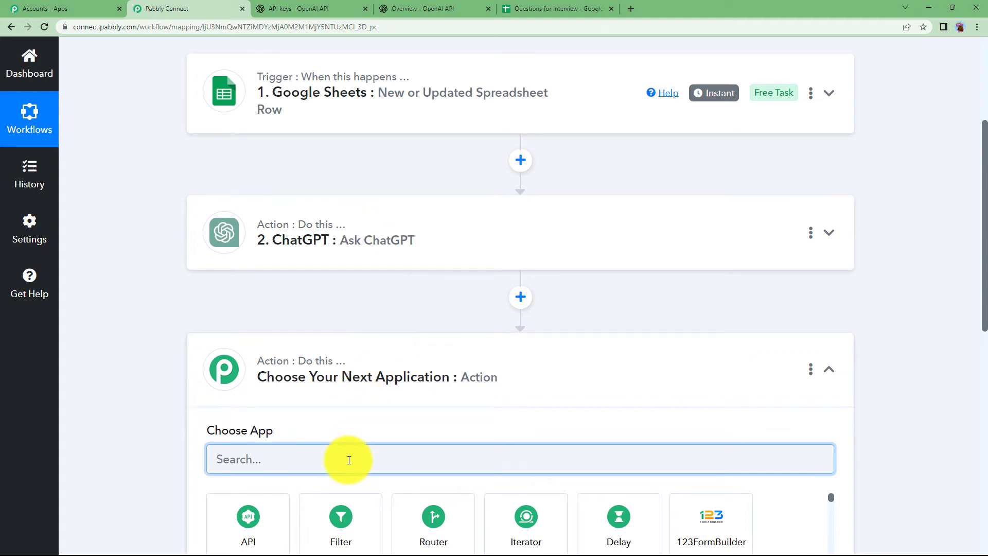
type("google")
scroll(349, 459, "down", 3)
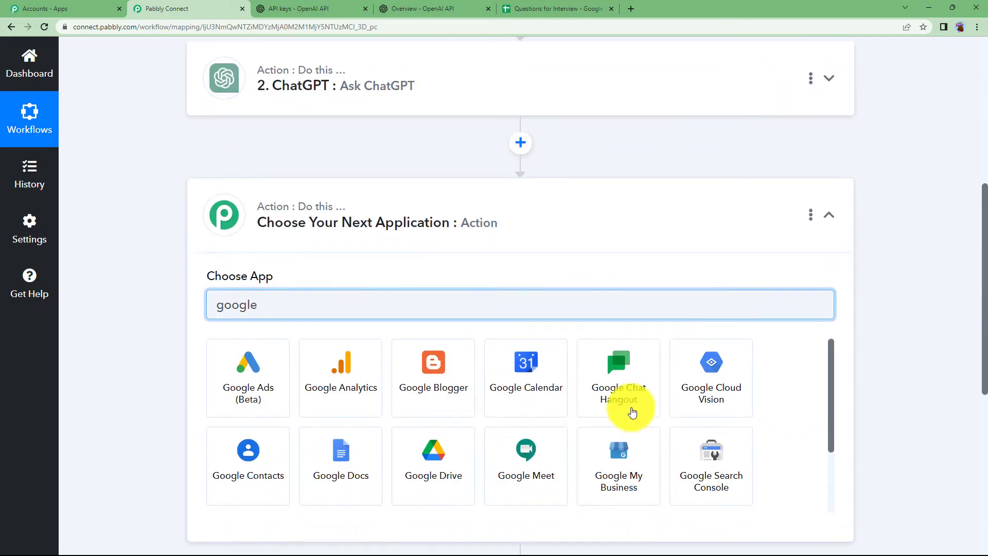
left_click(342, 481)
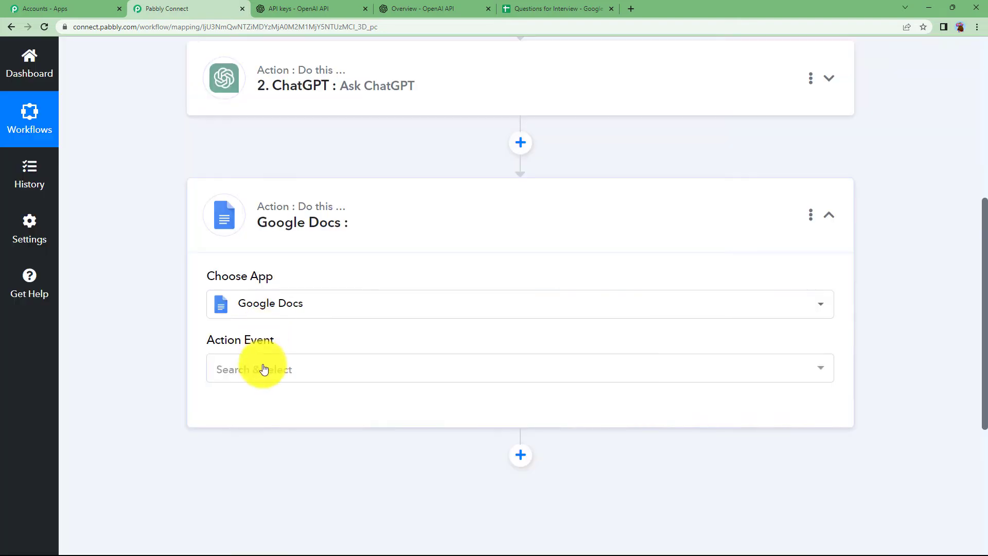
left_click(260, 368)
left_click(267, 178)
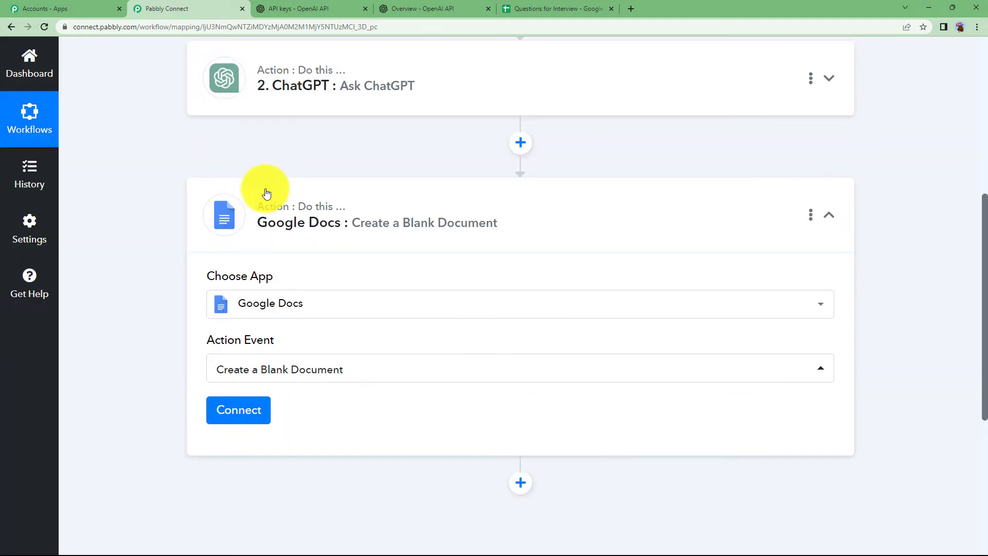
Step: Connect the Google Docs step through a new connection by signing in with the Google account and allowing access
left_click(246, 413)
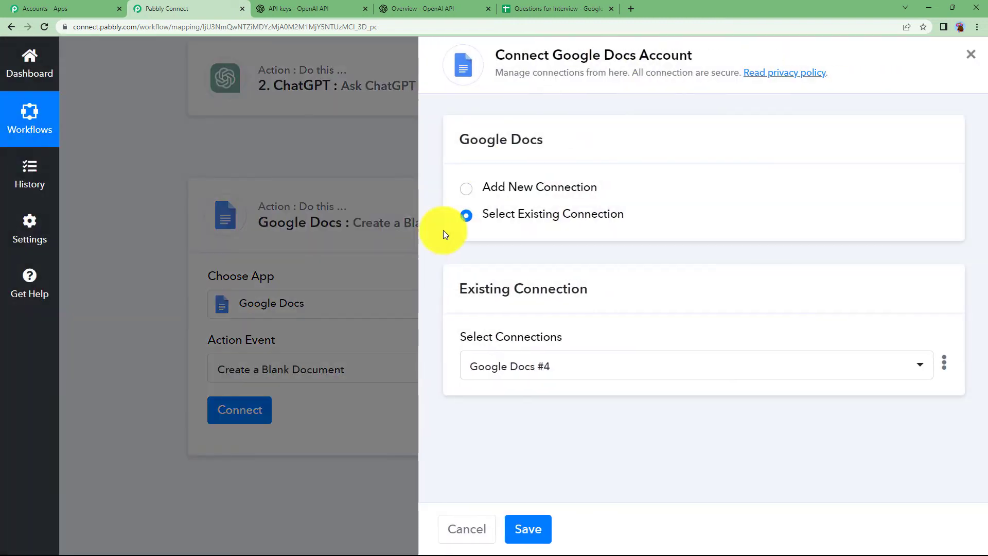
left_click(467, 196)
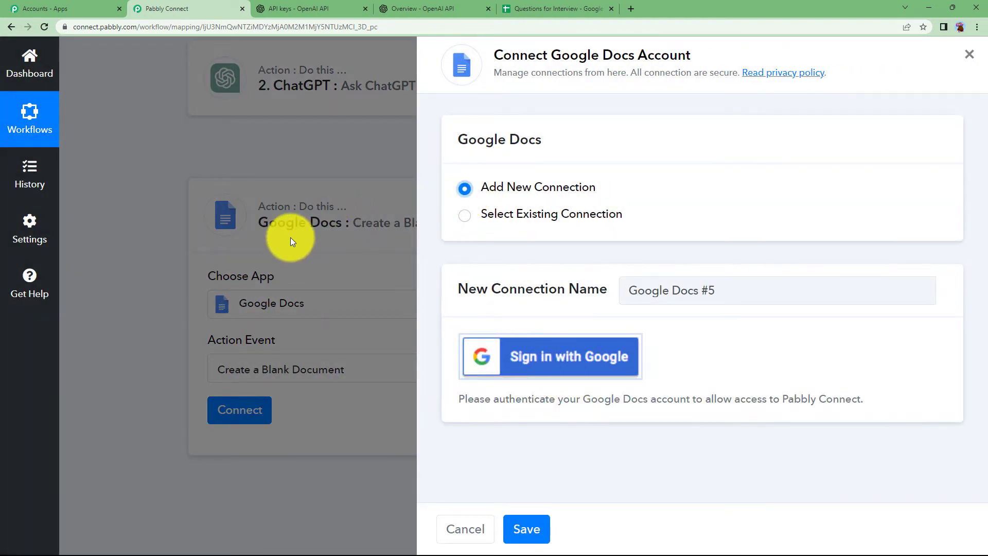
left_click(567, 366)
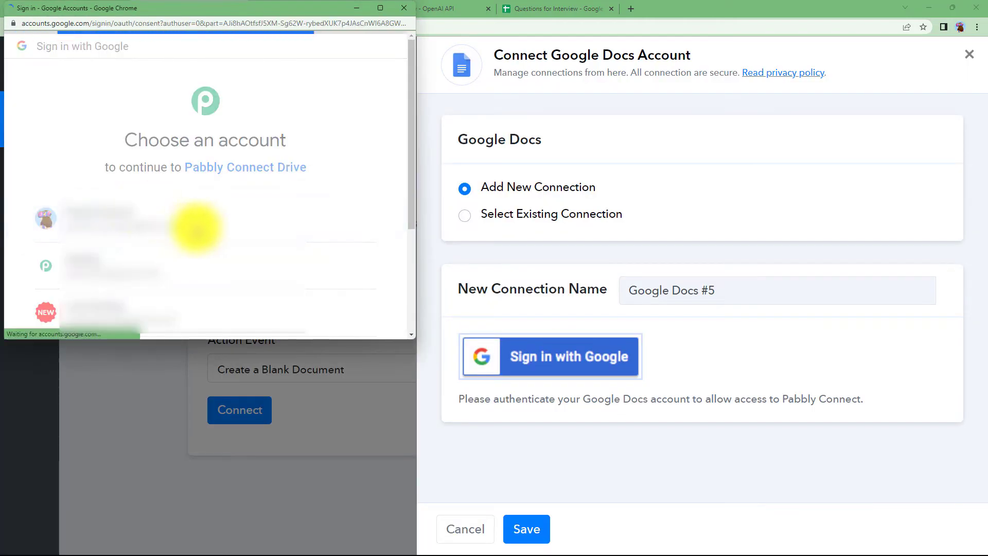
left_click(195, 227)
scroll(231, 236, "down", 3)
left_click(275, 249)
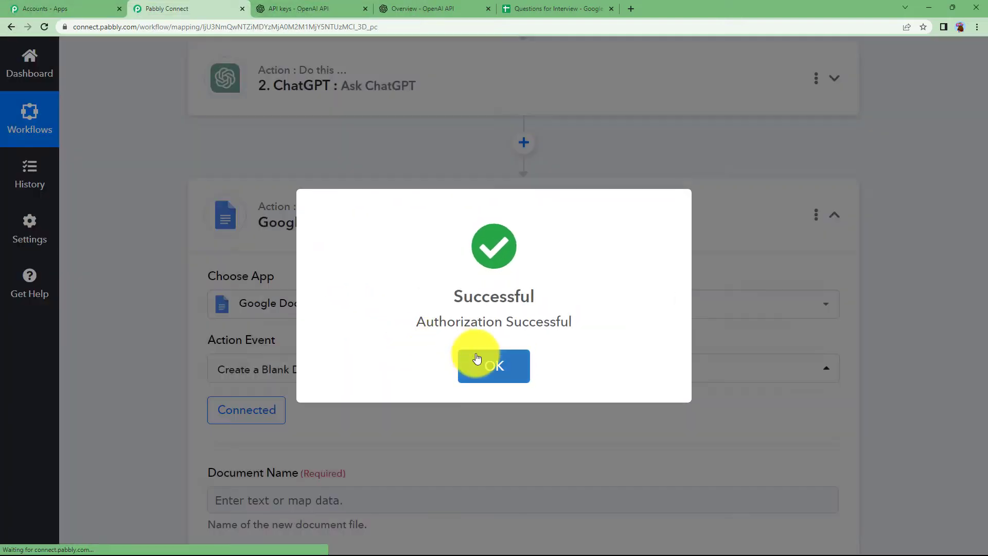
left_click(470, 360)
Step: Set the document name to "Interview Question ( )" with the trigger's Job Position mapped inside the parentheses
scroll(185, 357, "down", 3)
left_click(272, 347)
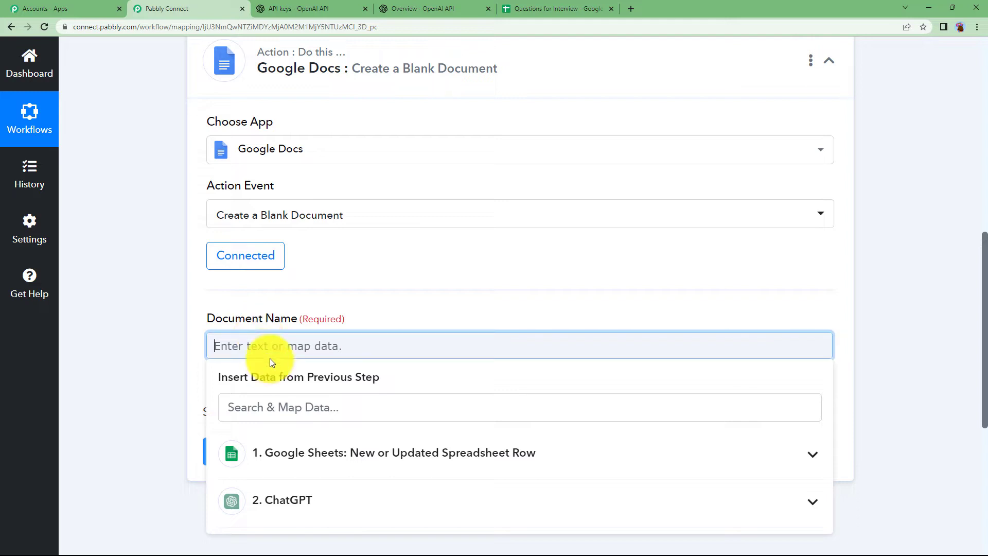
type("Interview")
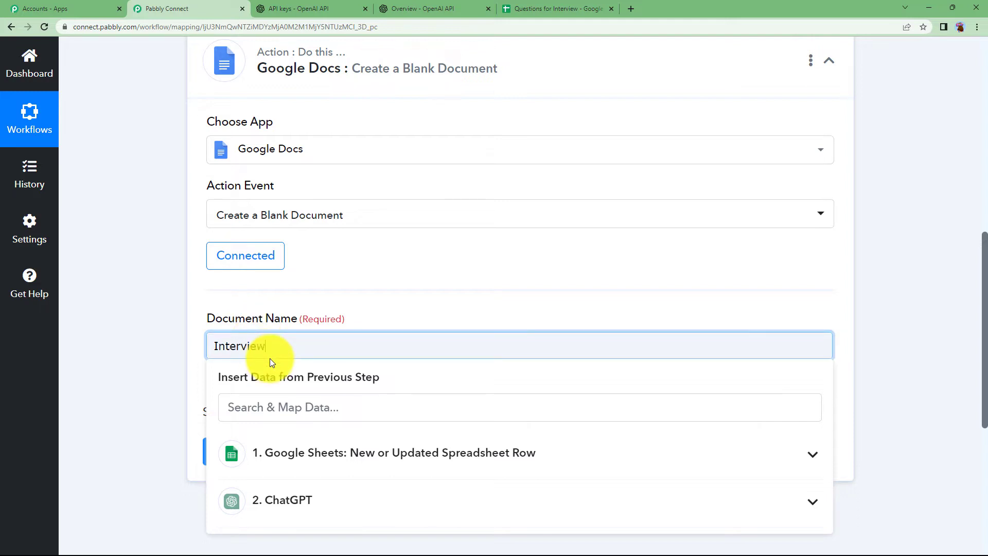
type(" Question (")
left_click(310, 471)
scroll(309, 461, "down", 4)
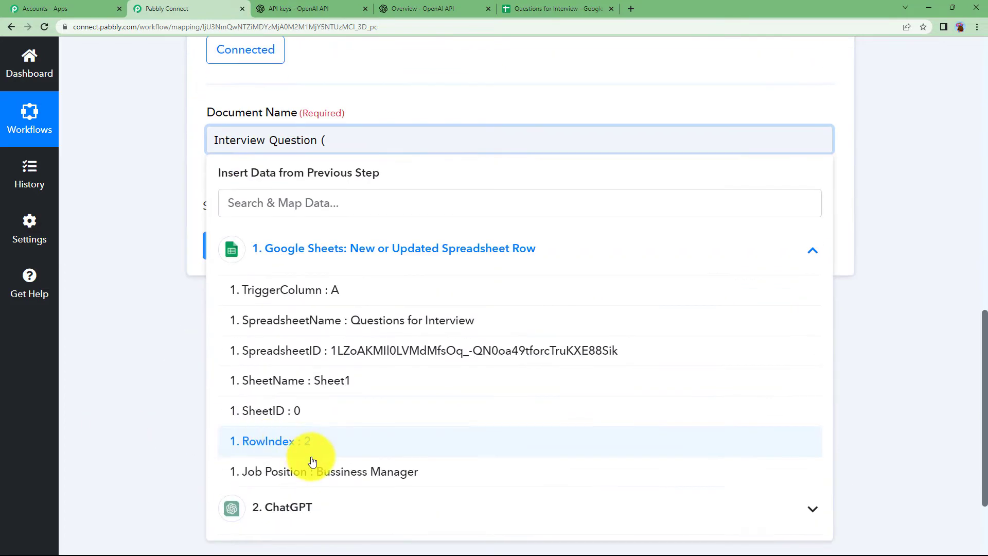
left_click(305, 478)
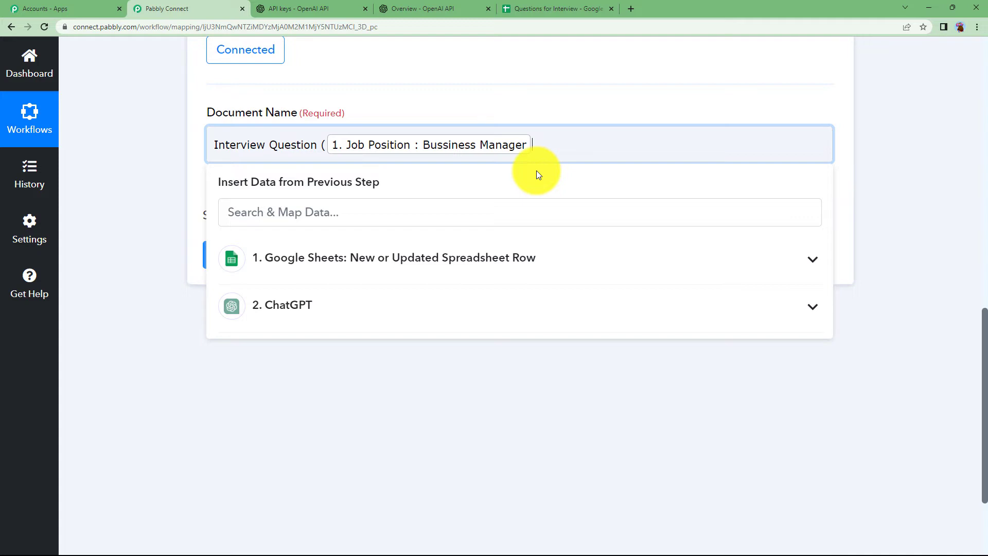
left_click(434, 335)
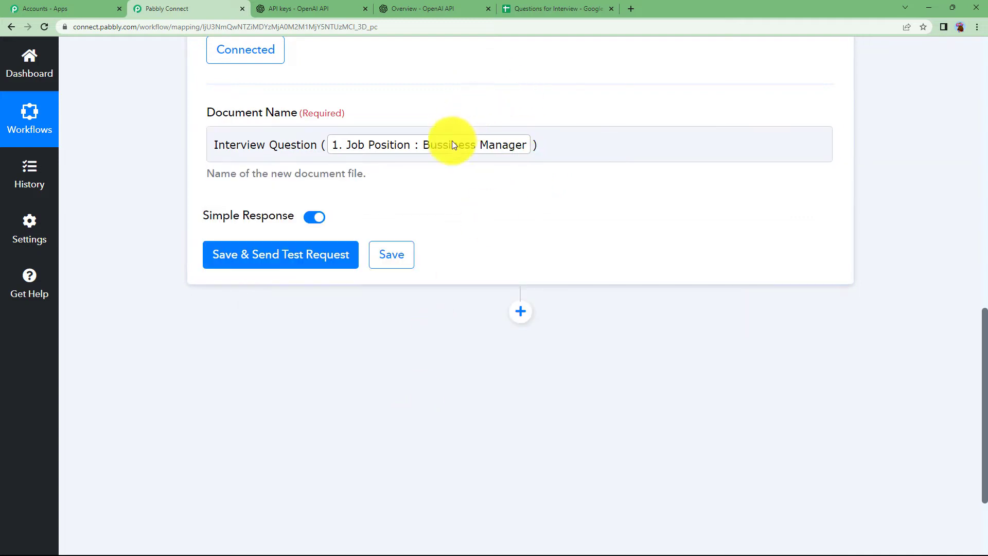
Step: Save the Create a Blank Document step with a test request and examine the received response down to the DocumentId
left_click(296, 150)
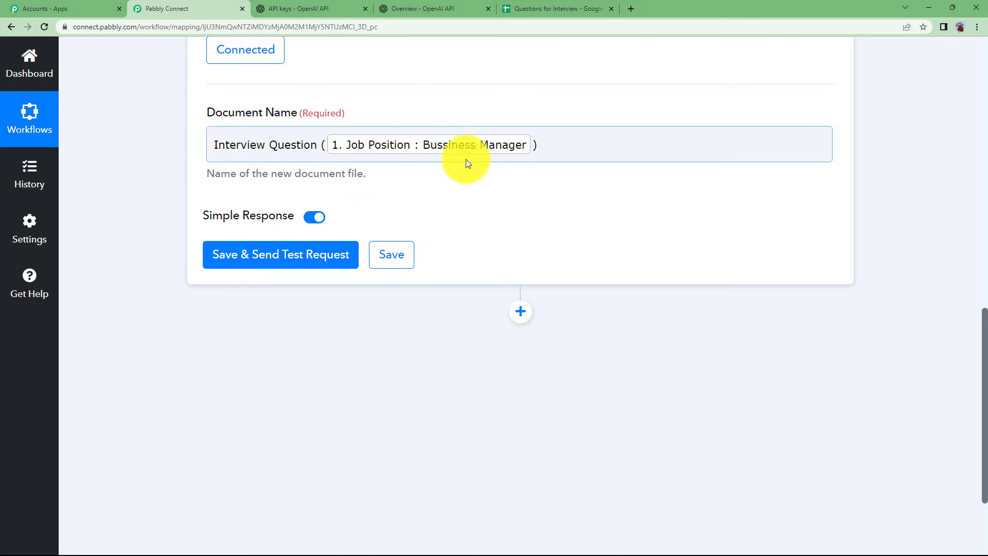
left_click(301, 254)
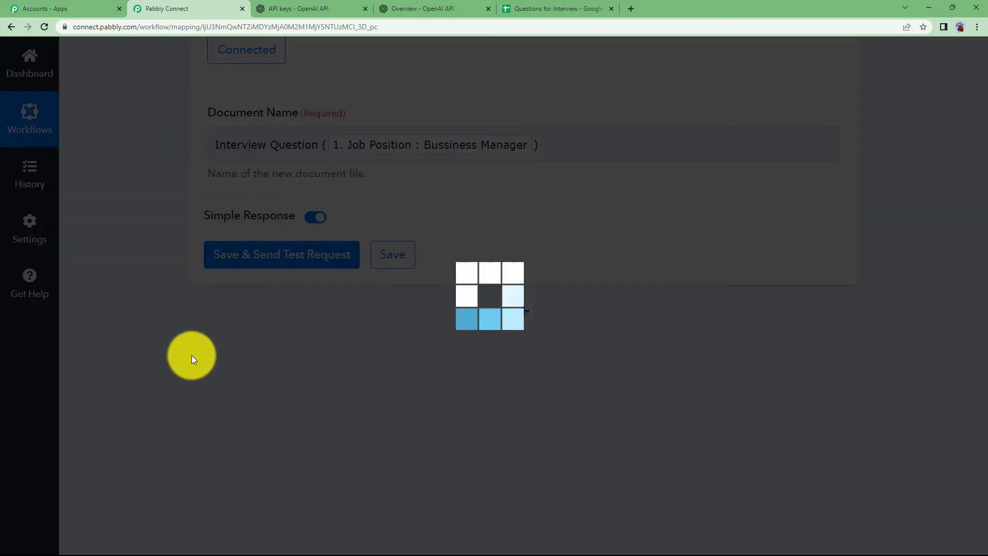
scroll(178, 344, "down", 5)
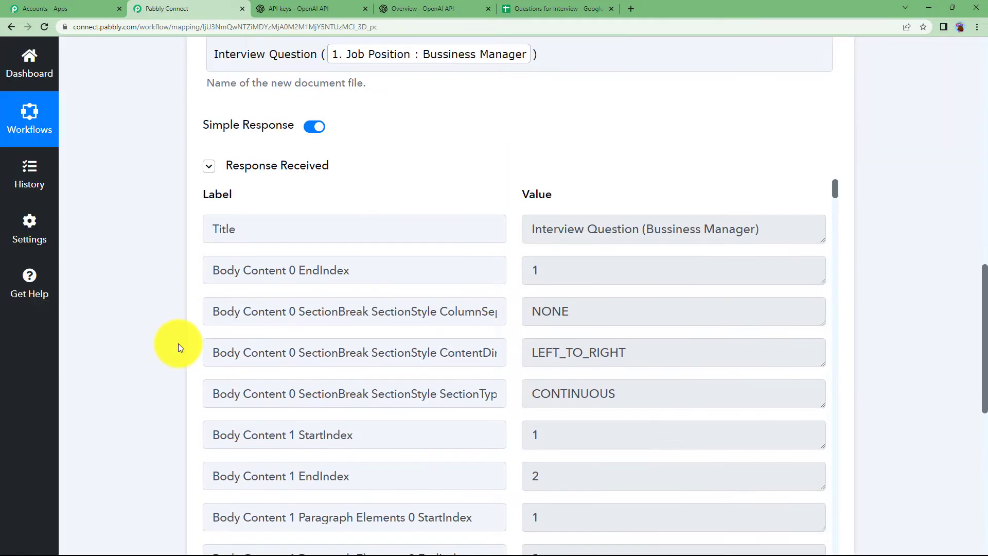
scroll(551, 190, "down", 14)
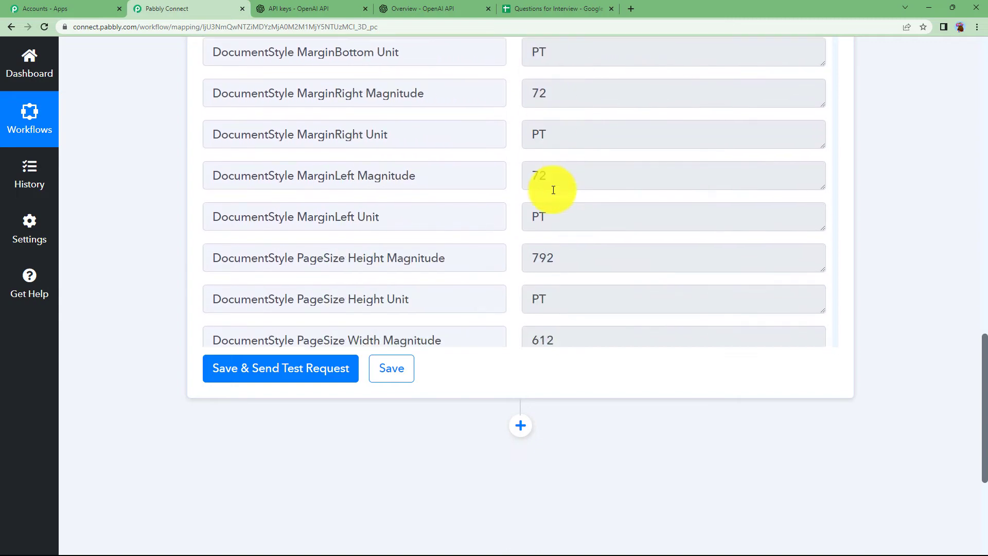
scroll(535, 230, "down", 20)
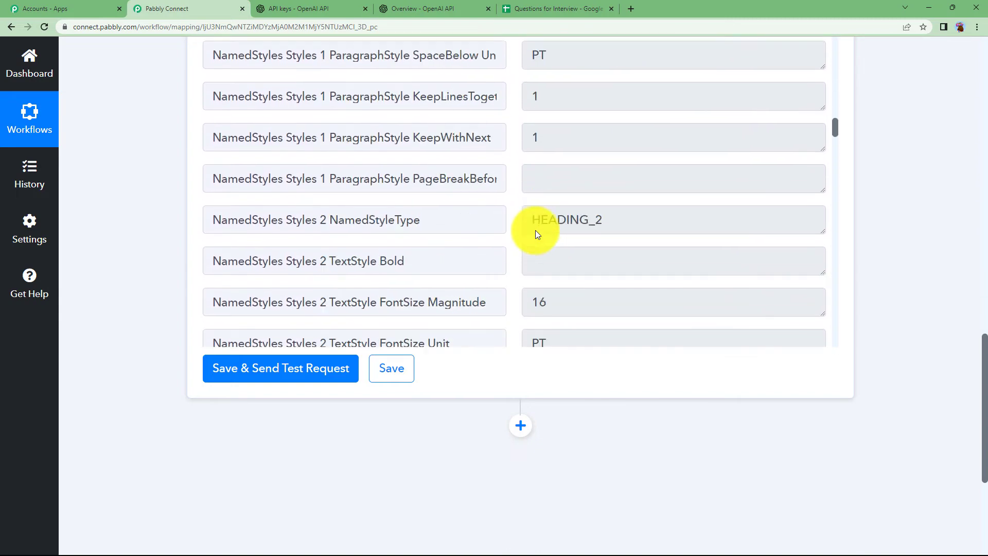
left_click_drag(837, 136, 836, 342)
left_click_drag(724, 316, 745, 321)
left_click(733, 354)
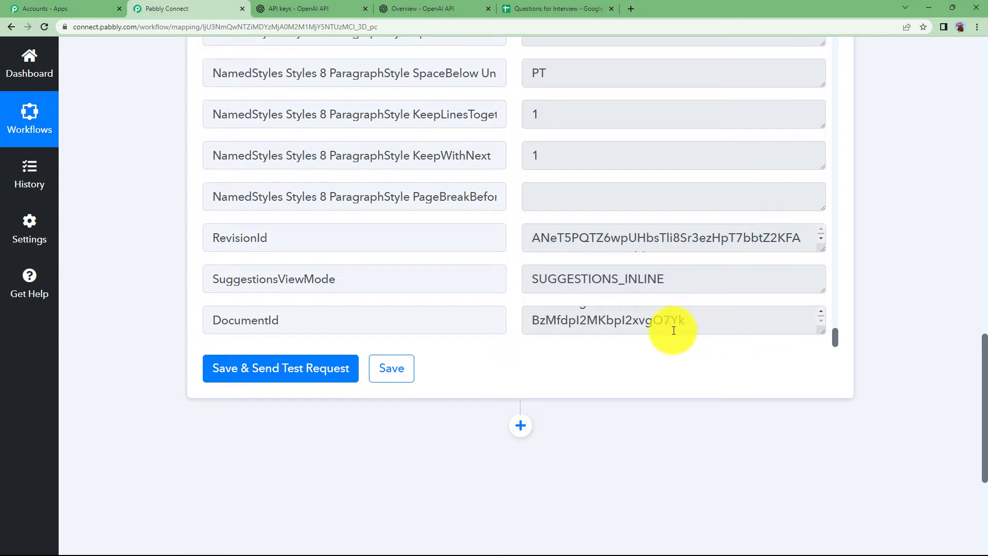
Step: Collapse the Create a Blank Document step and add Google Docs as the app of a new action step below it
scroll(156, 205, "up", 12)
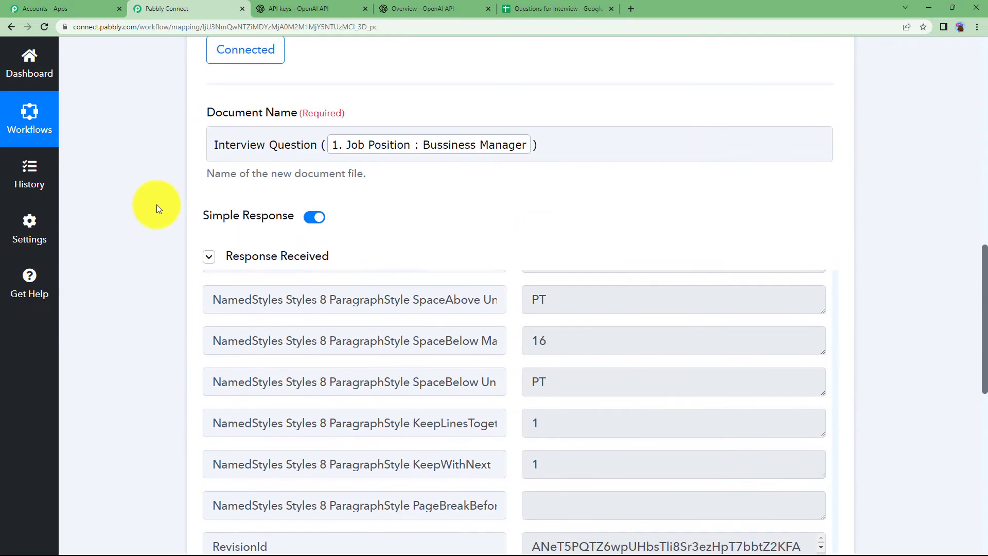
scroll(157, 205, "up", 3)
left_click(393, 311)
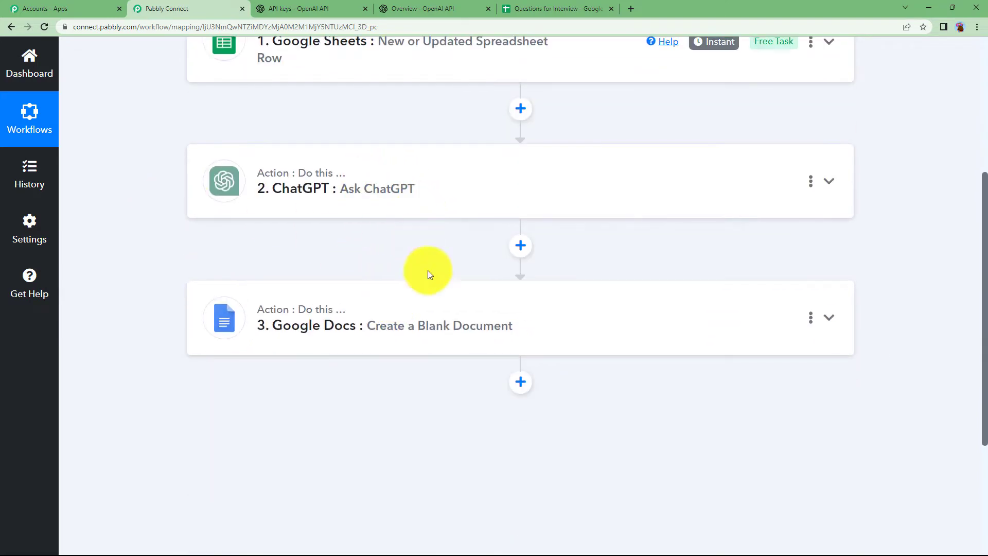
left_click(519, 384)
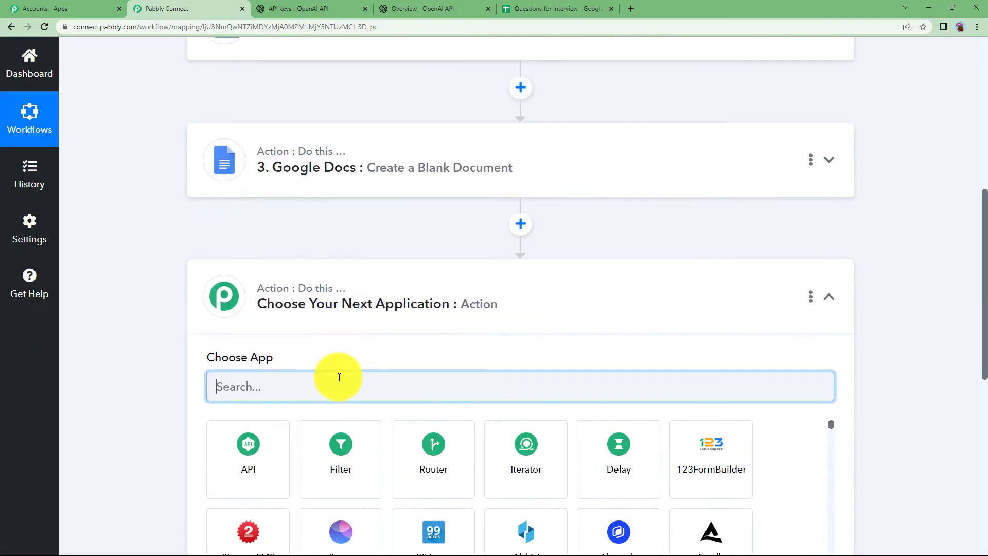
type("docs")
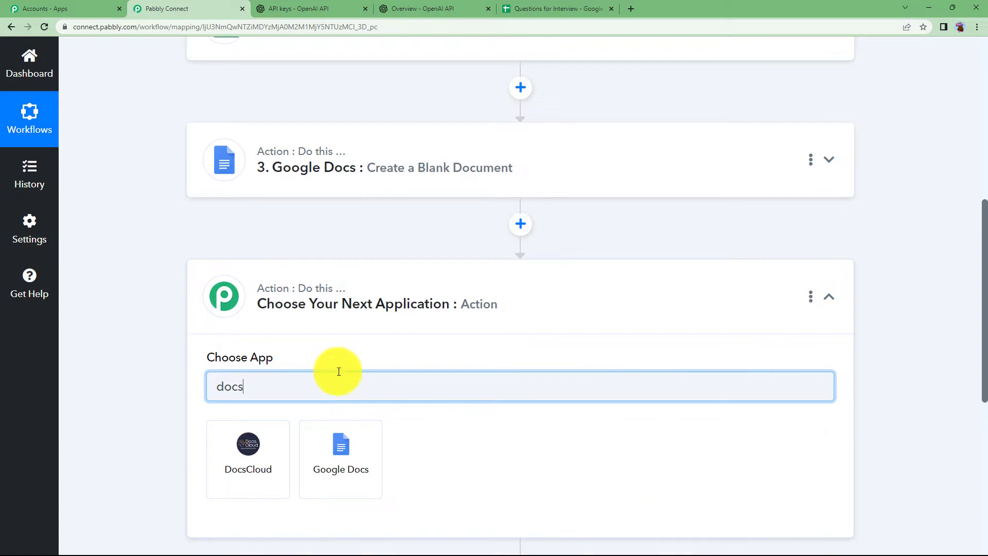
left_click(359, 468)
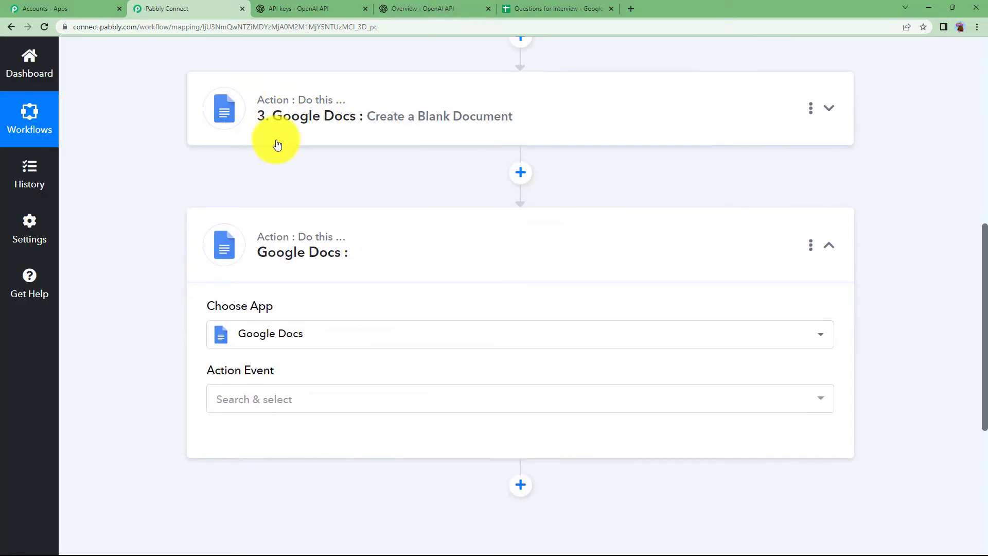
Step: Set the action event to Append a Paragraph to a Document and connect through the existing connection Google Docs #5
scroll(255, 309, "down", 2)
left_click(256, 304)
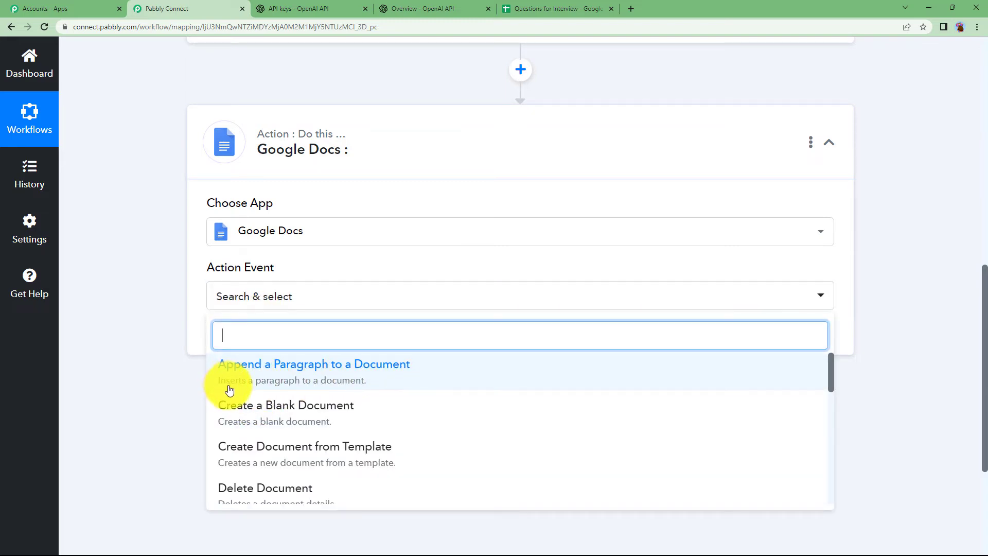
left_click(326, 379)
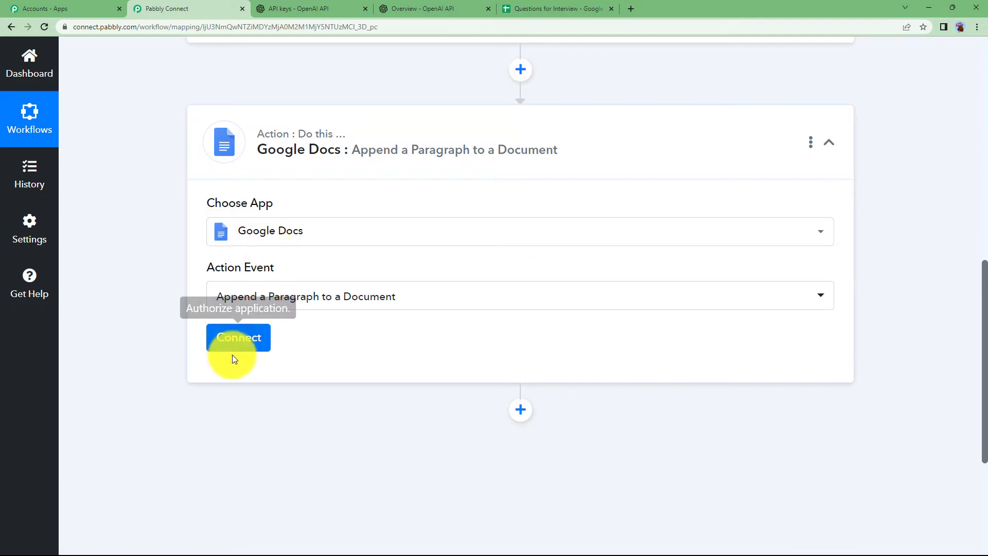
left_click(238, 340)
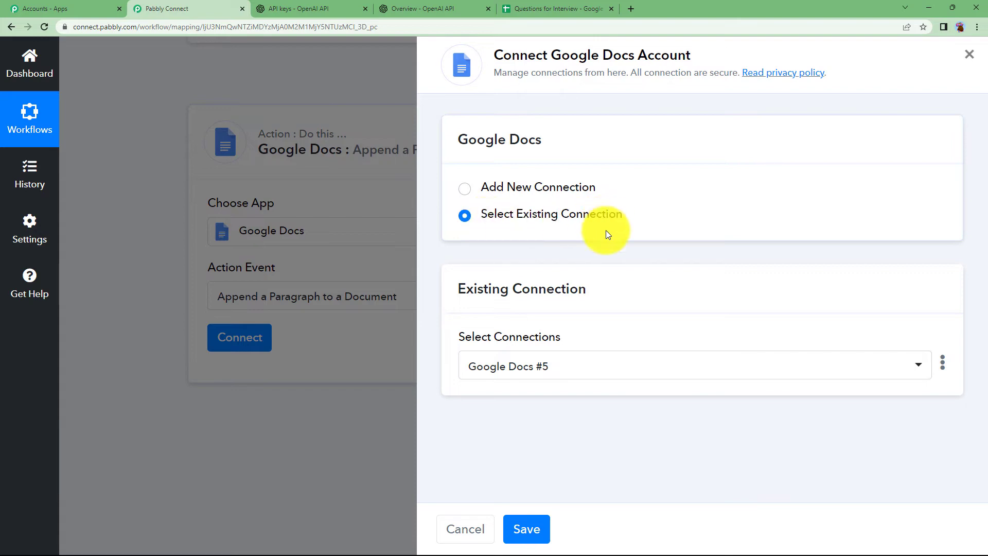
left_click(512, 530)
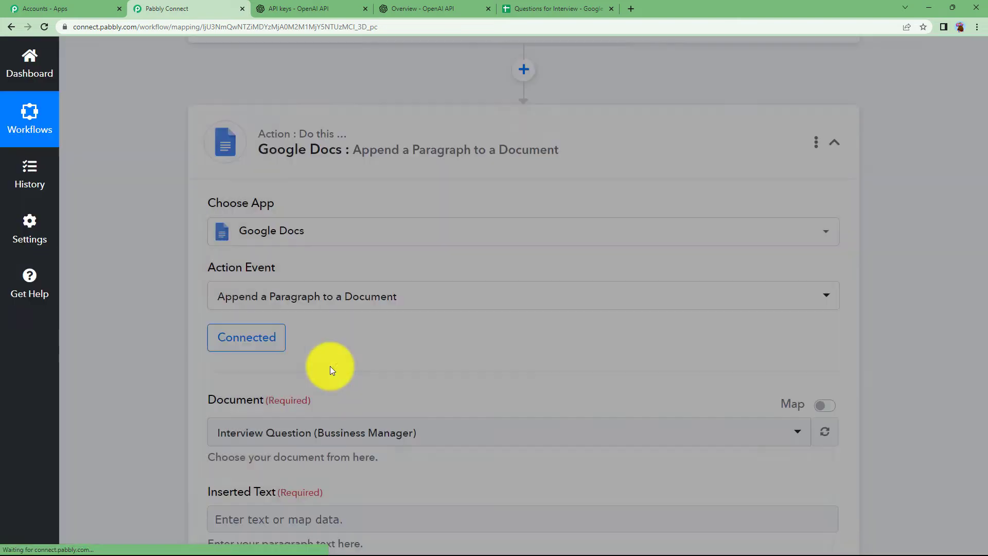
Step: Enable mapping for the Document field and replace its fixed ID with the DocumentId from the Create a Blank Document step
scroll(207, 376, "down", 2)
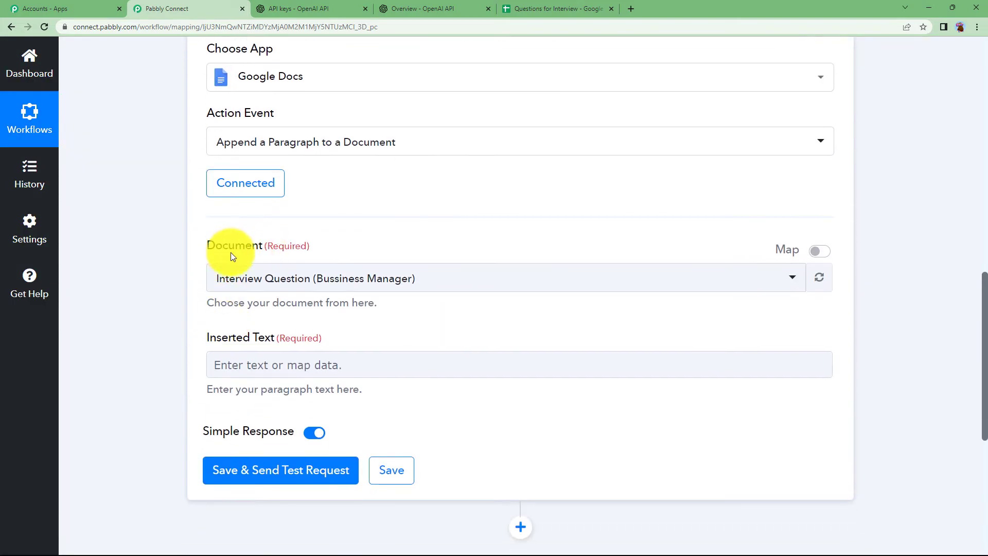
left_click(823, 256)
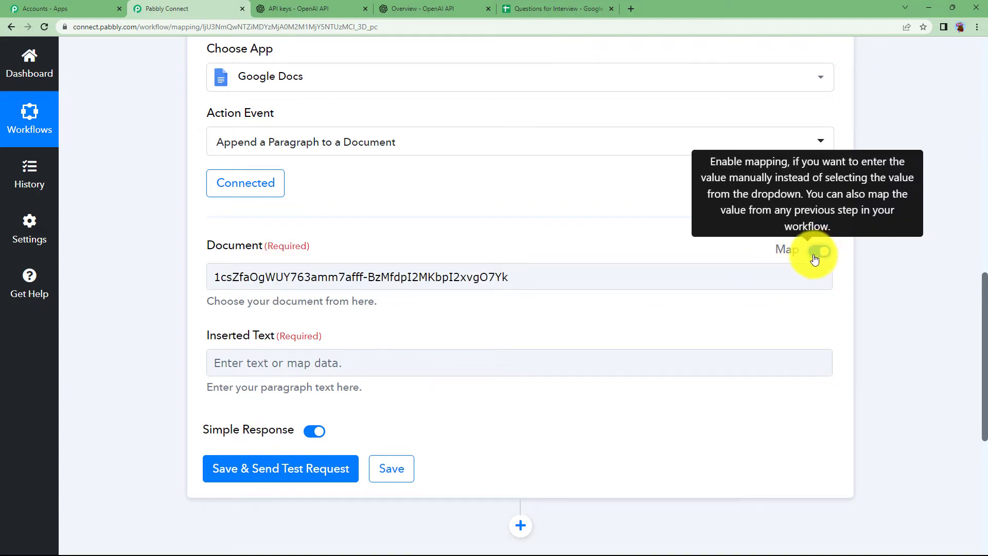
left_click(578, 276)
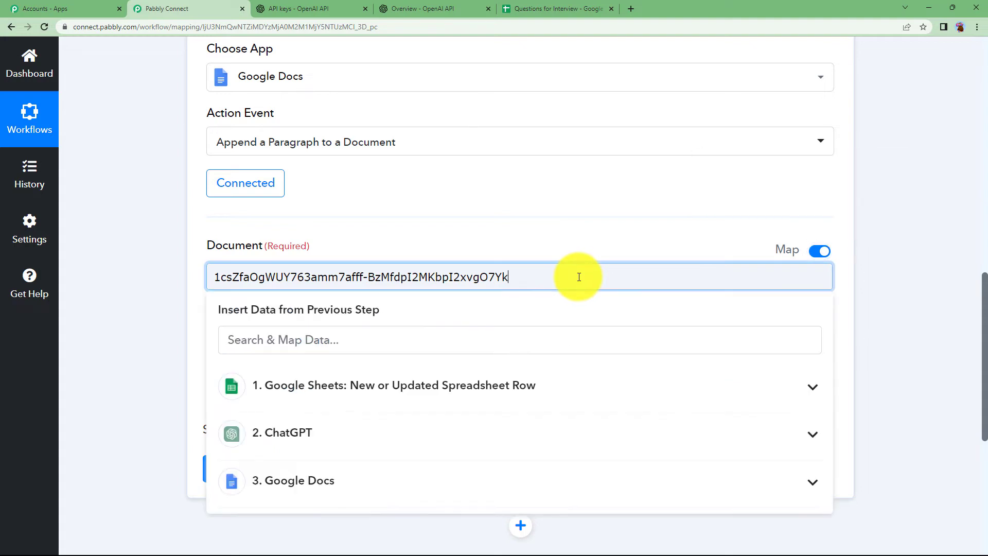
left_click_drag(578, 276, 131, 294)
key("BackSpace")
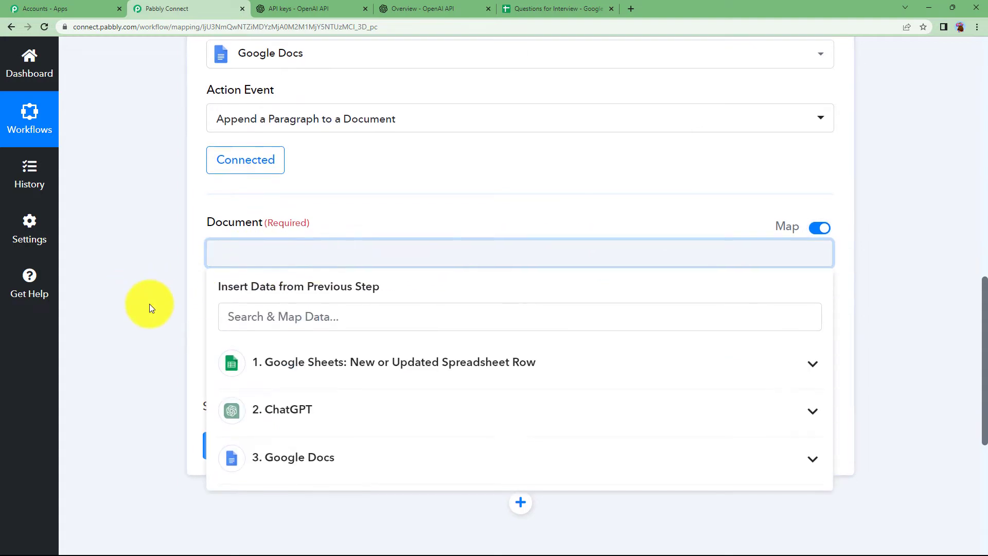
scroll(149, 304, "down", 2)
left_click(326, 378)
scroll(165, 381, "down", 2)
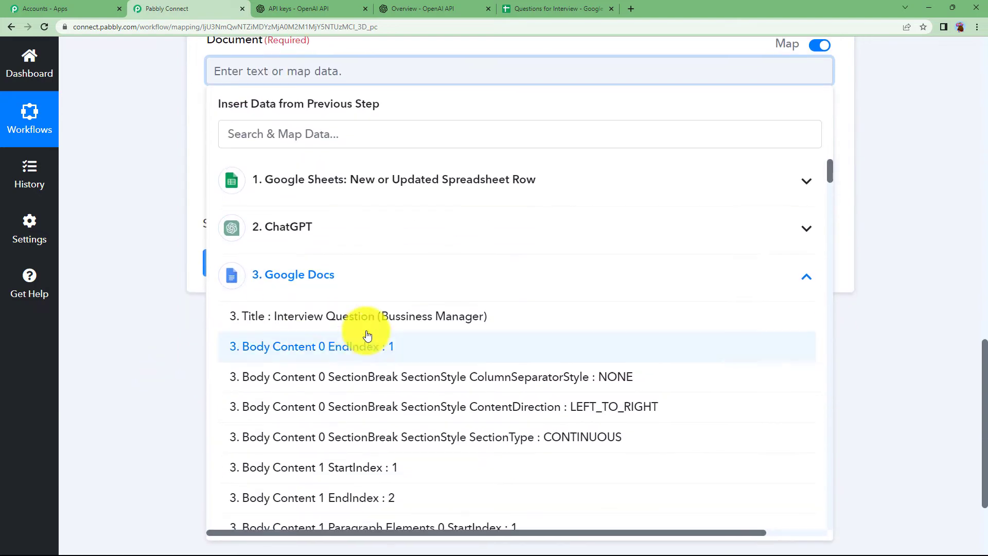
scroll(772, 293, "down", 1)
left_click_drag(831, 180, 848, 535)
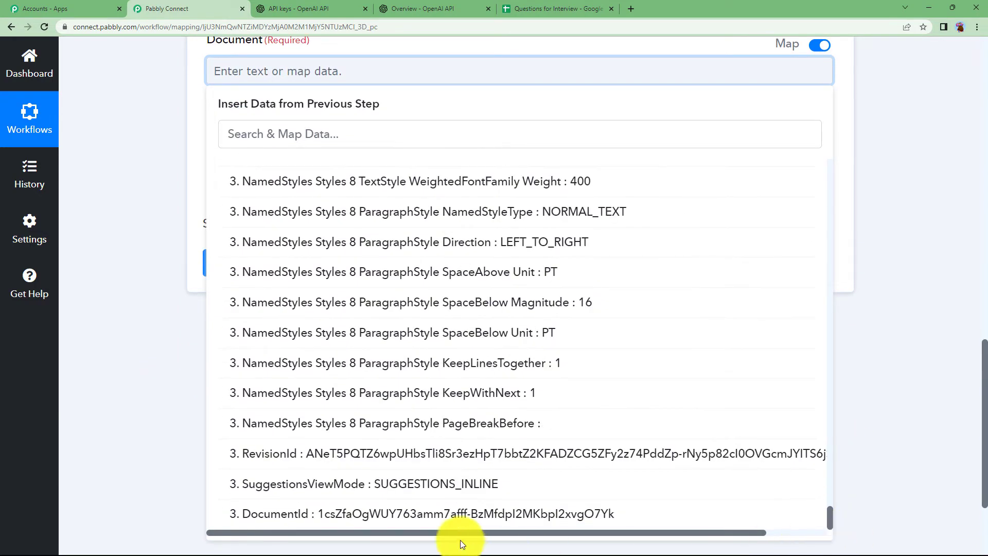
left_click(327, 515)
left_click(132, 204)
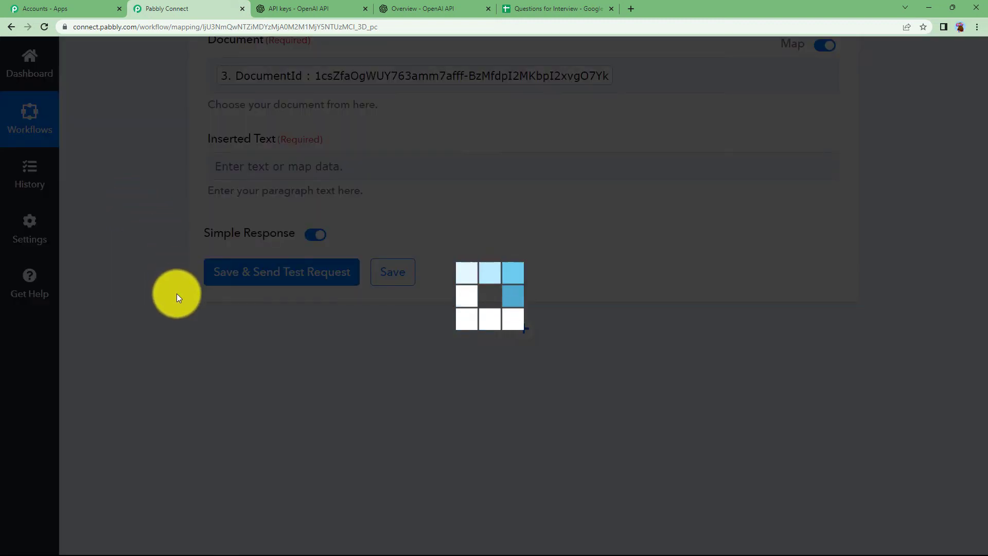
Step: Map the Inserted Text field to ChatGPT's Choices 0 Message Content
scroll(227, 375, "up", 7)
scroll(229, 363, "up", 7)
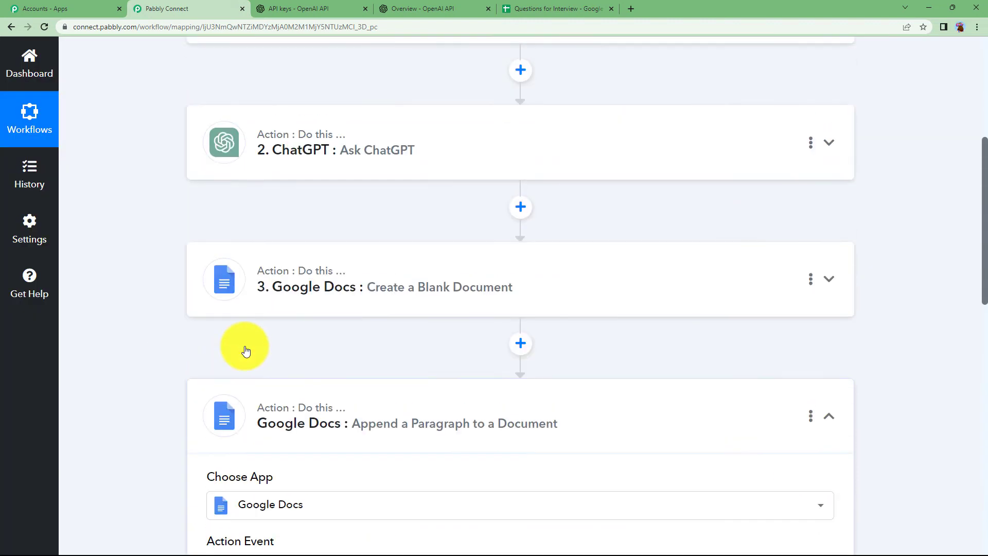
scroll(195, 320, "down", 2)
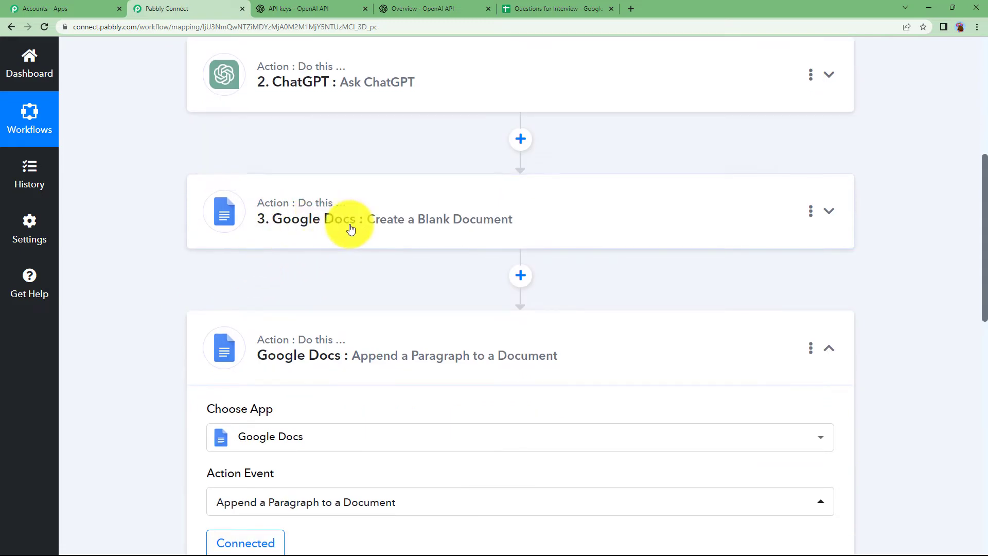
scroll(178, 295, "down", 4)
scroll(175, 297, "down", 2)
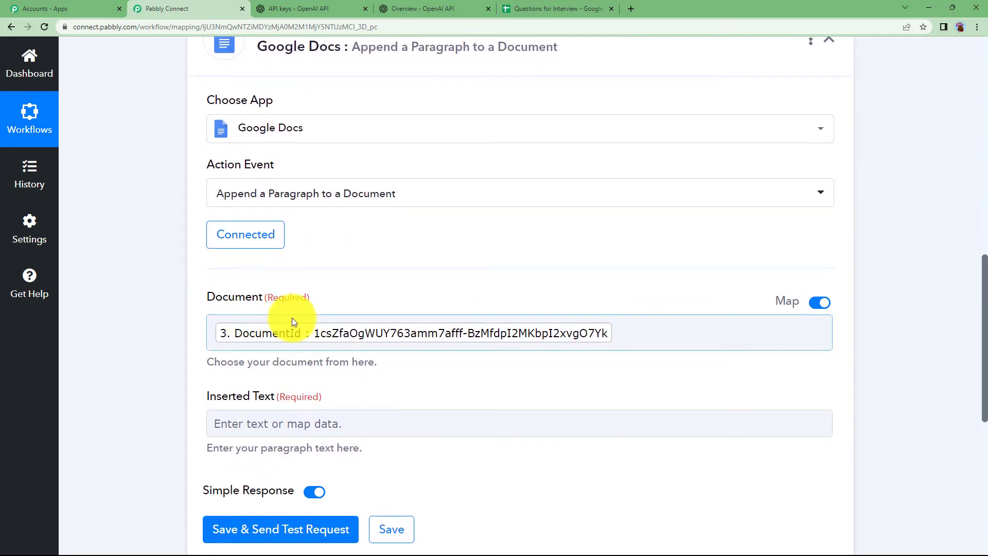
scroll(141, 384, "down", 3)
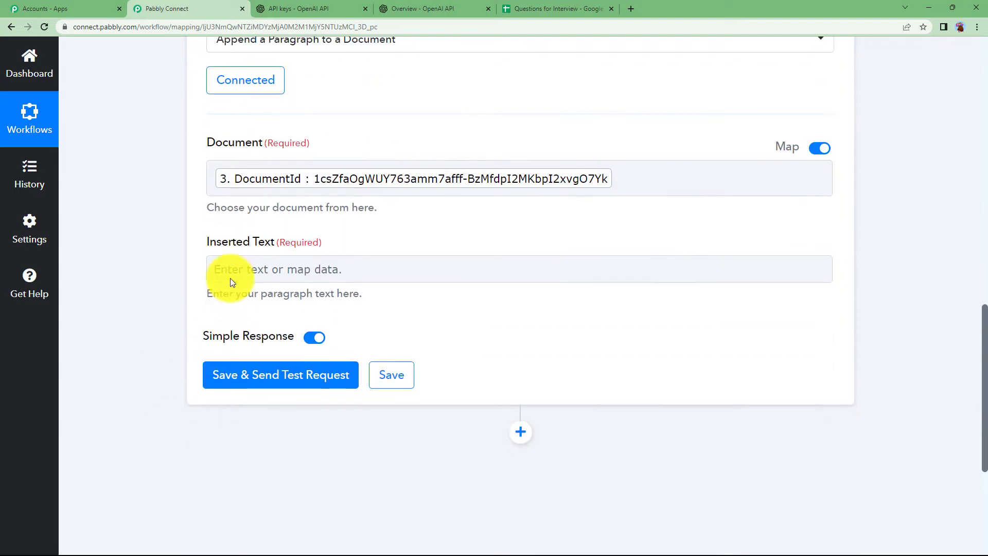
left_click(235, 267)
left_click(275, 431)
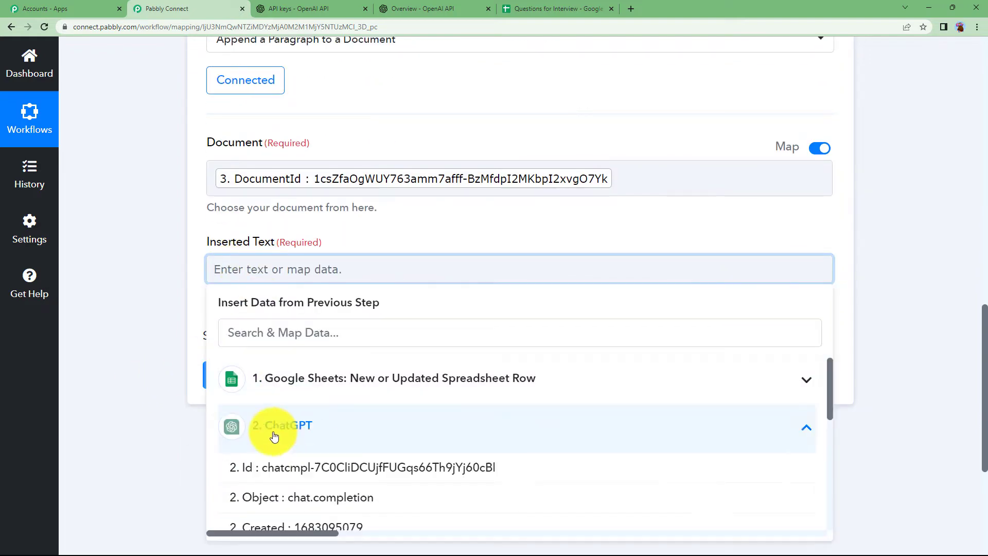
scroll(257, 427, "down", 3)
scroll(328, 458, "down", 3)
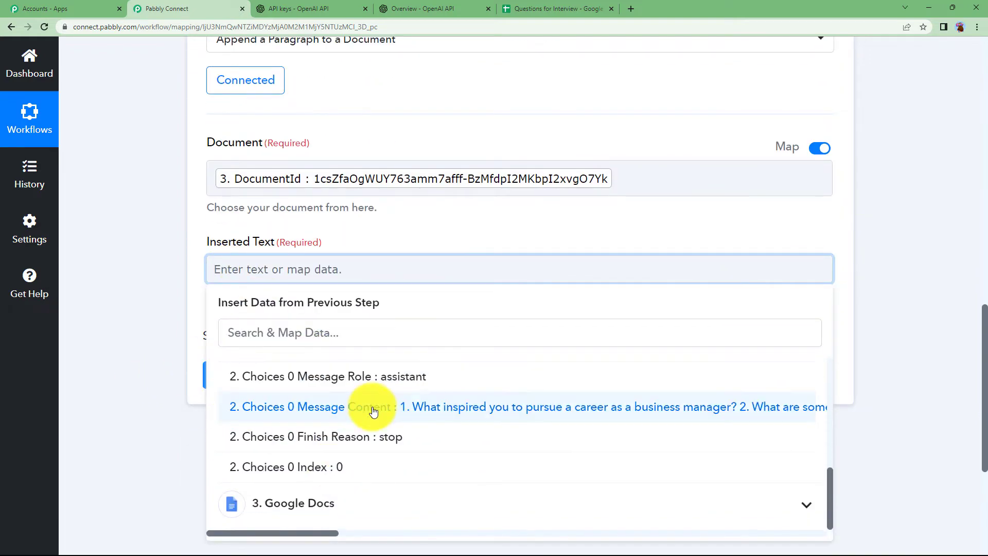
left_click(375, 407)
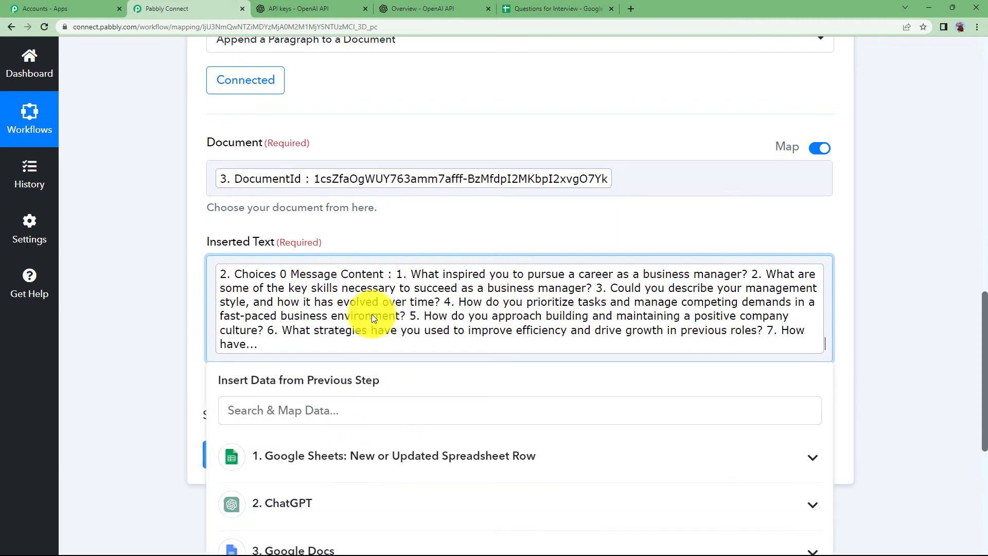
left_click(196, 305)
Step: Save the Append a Paragraph to a Document step with a test request and examine the received response
left_click(225, 457)
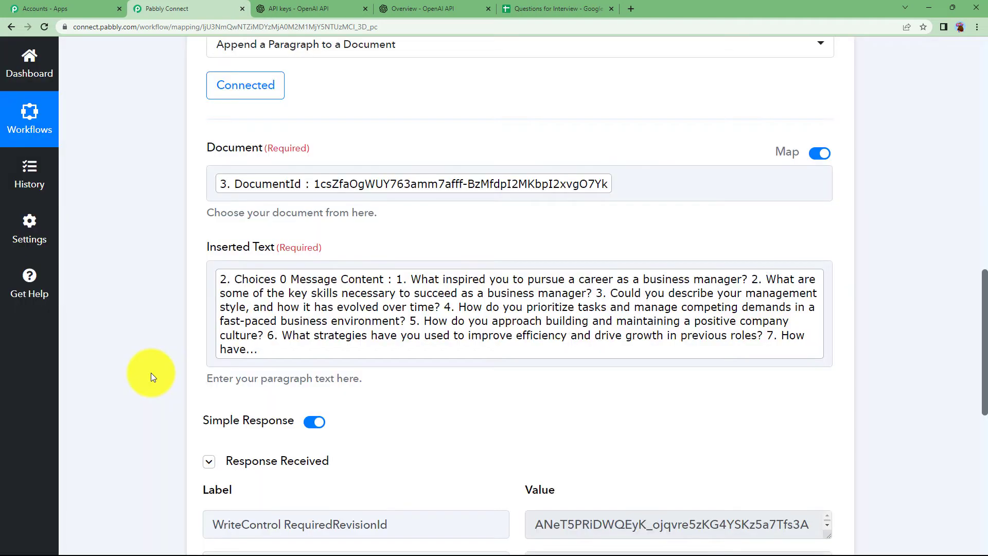
left_click_drag(535, 205, 739, 219)
left_click(736, 250)
Step: Collapse the Append a Paragraph to a Document step and add a new action step after it using the Google Drive app
scroll(560, 298, "up", 4)
scroll(560, 298, "up", 8)
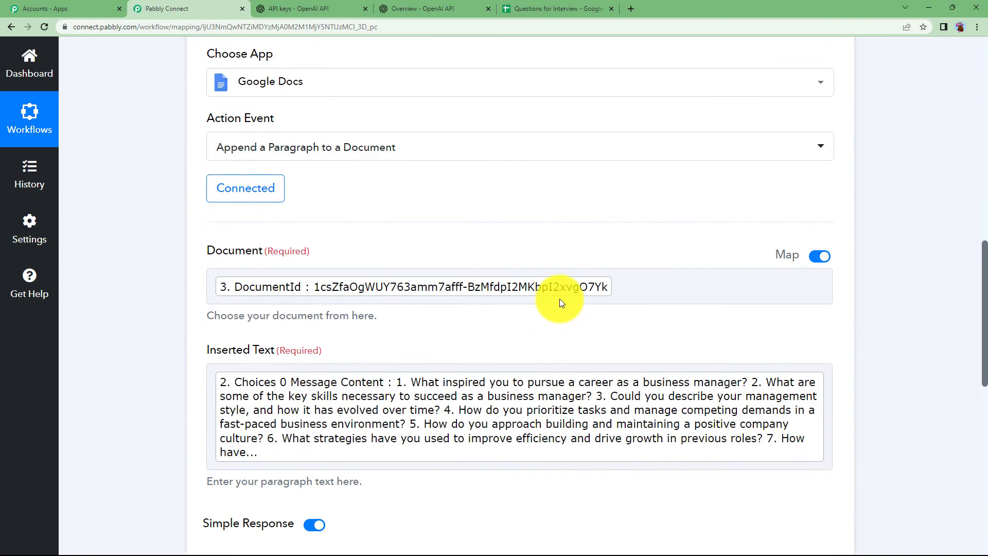
left_click(258, 260)
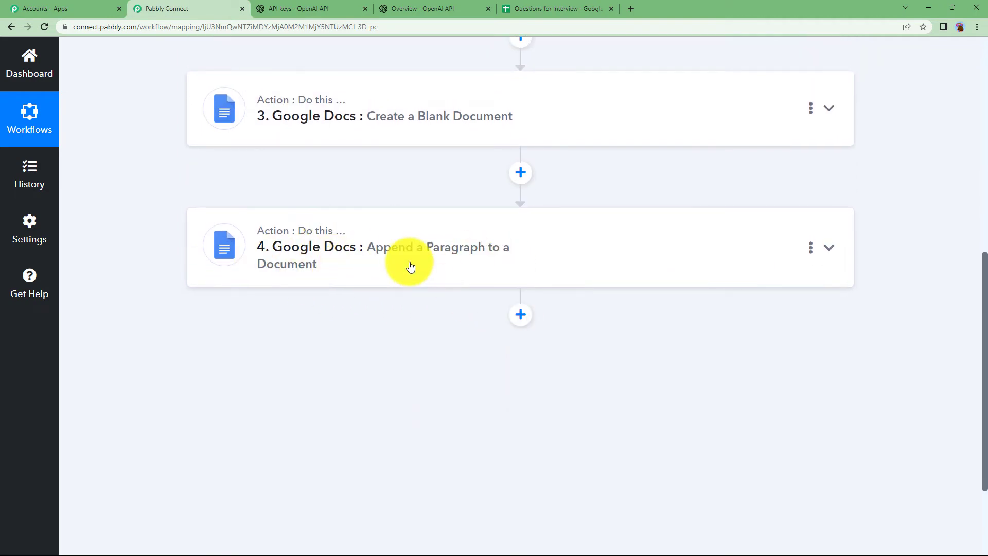
left_click(521, 314)
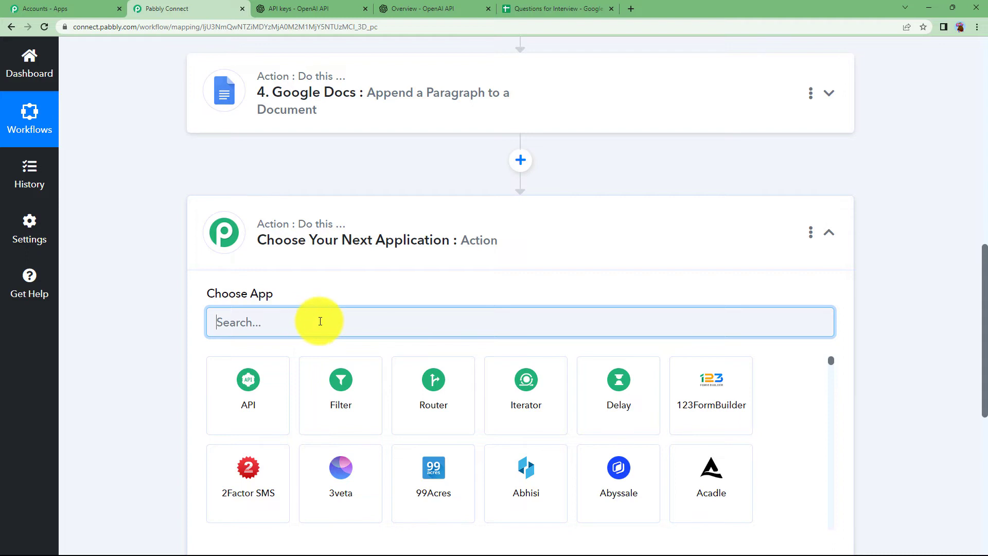
type("goo")
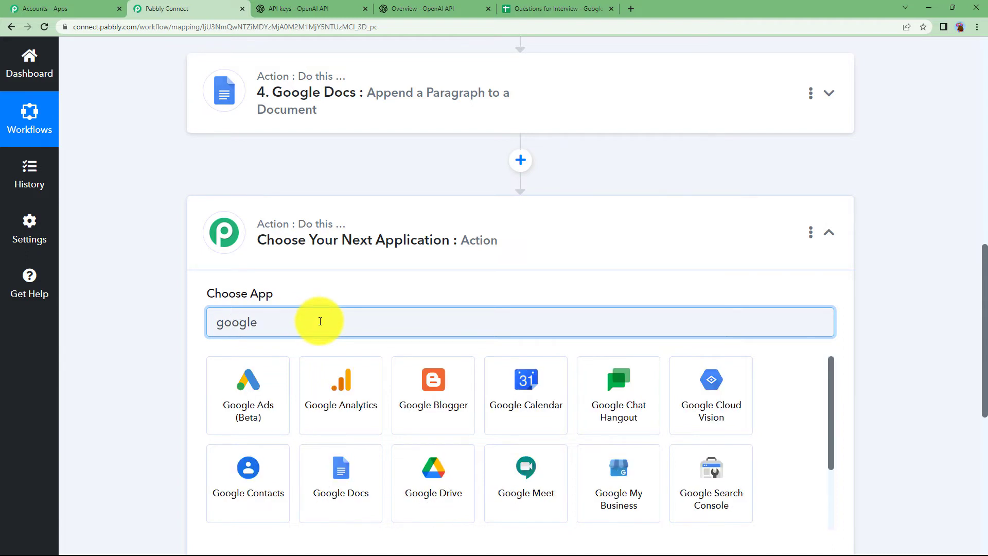
type("gle")
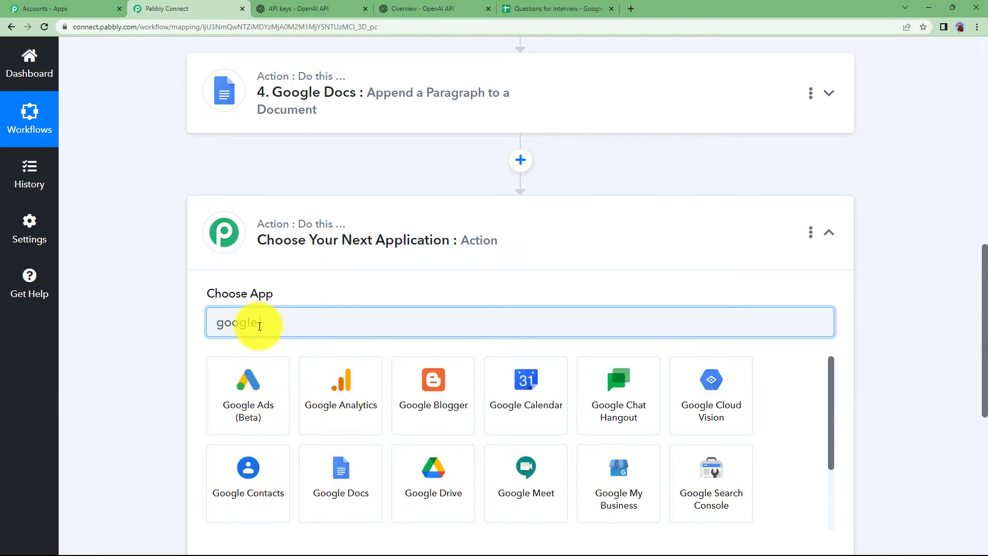
type(" dr")
left_click(252, 397)
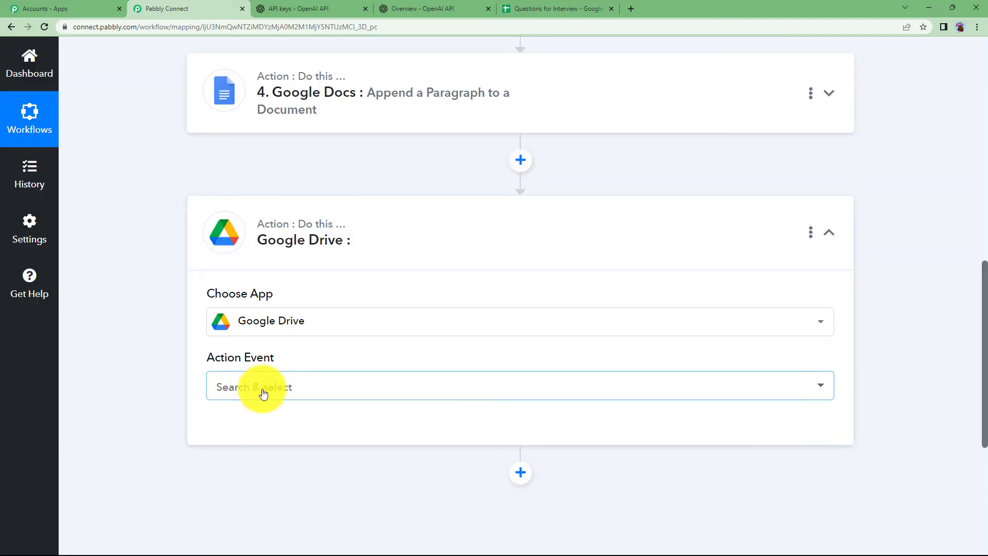
Step: Set the Google Drive action event to Share a File With Anyone and connect through the existing connection Google Drive #8
left_click(261, 388)
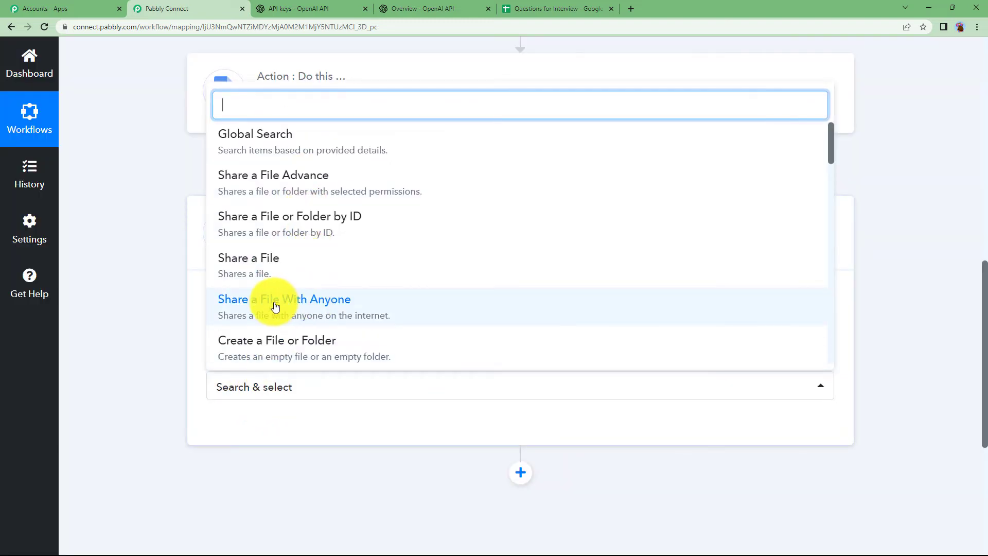
left_click(249, 303)
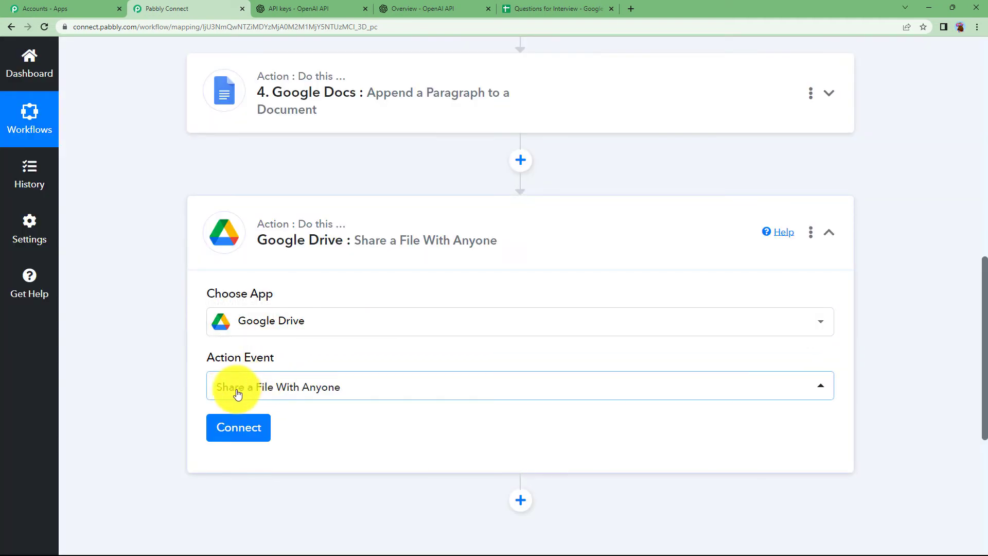
left_click(246, 427)
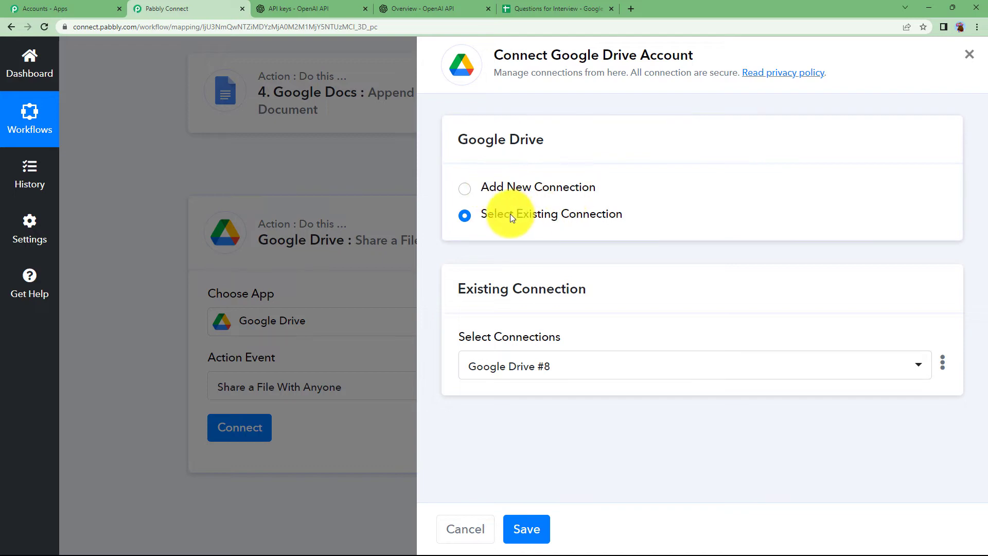
left_click(526, 530)
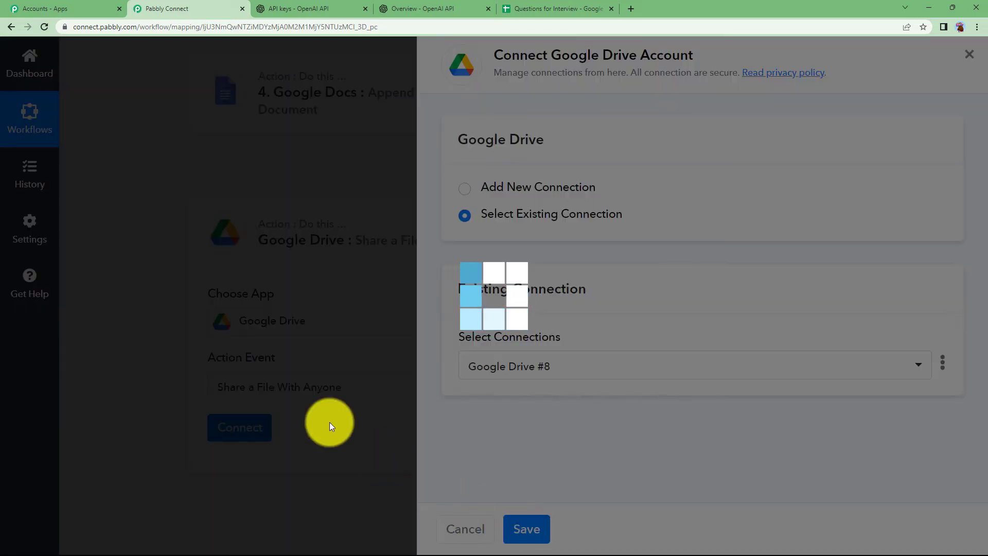
Step: Enable mapping for the File ID field and replace its fixed ID with the DocumentId from the Append a Paragraph to a Document step
scroll(162, 371, "down", 4)
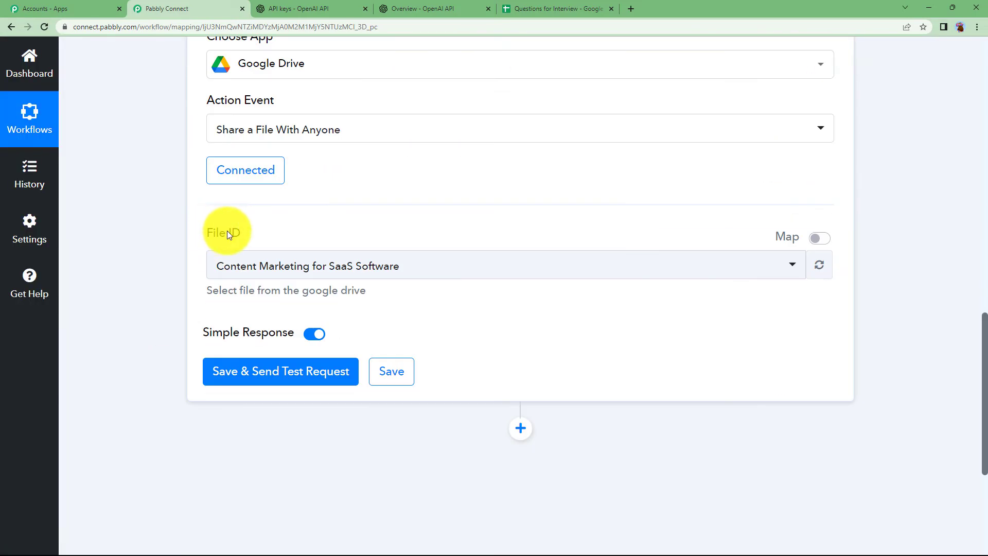
left_click(819, 239)
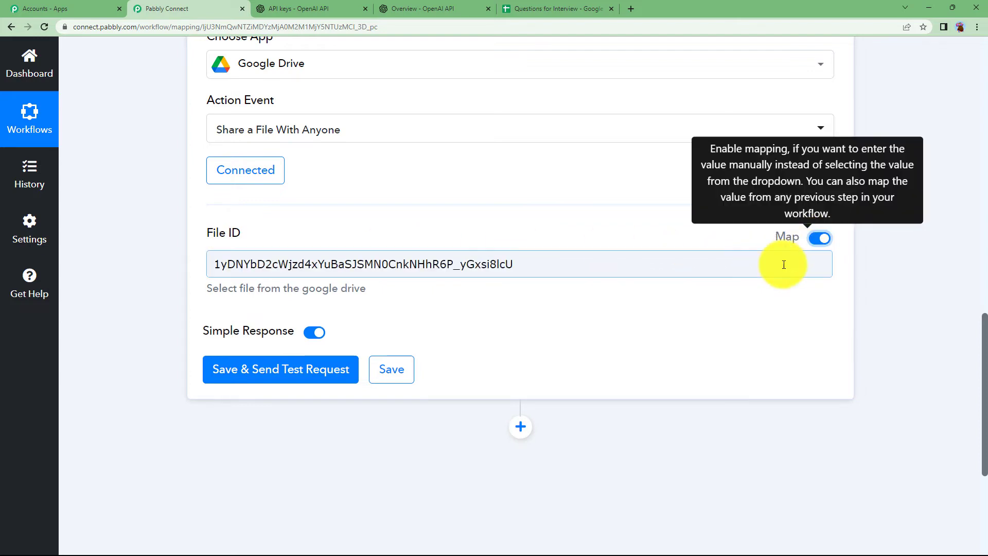
left_click(783, 264)
key("ctrl+a")
key("BackSpace")
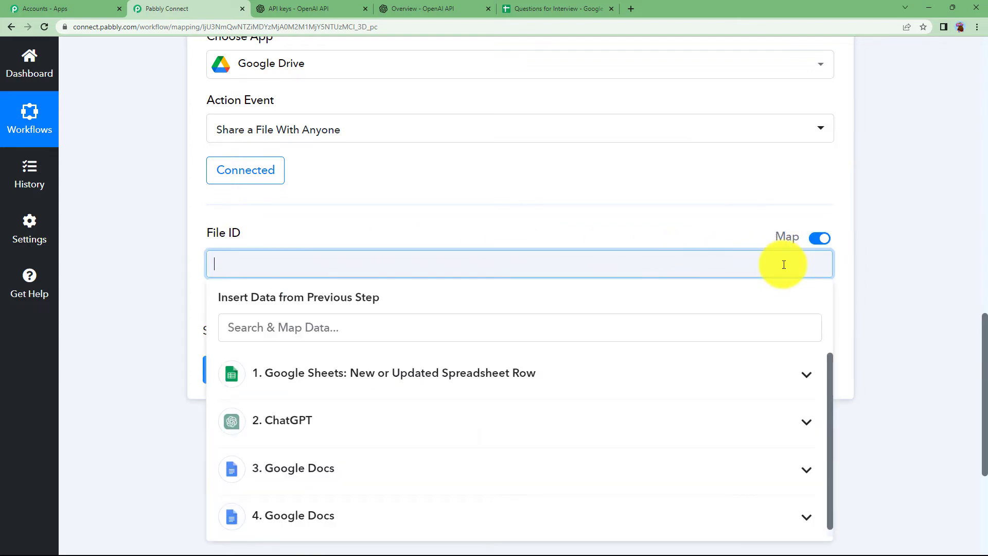
left_click(370, 509)
scroll(208, 423, "down", 4)
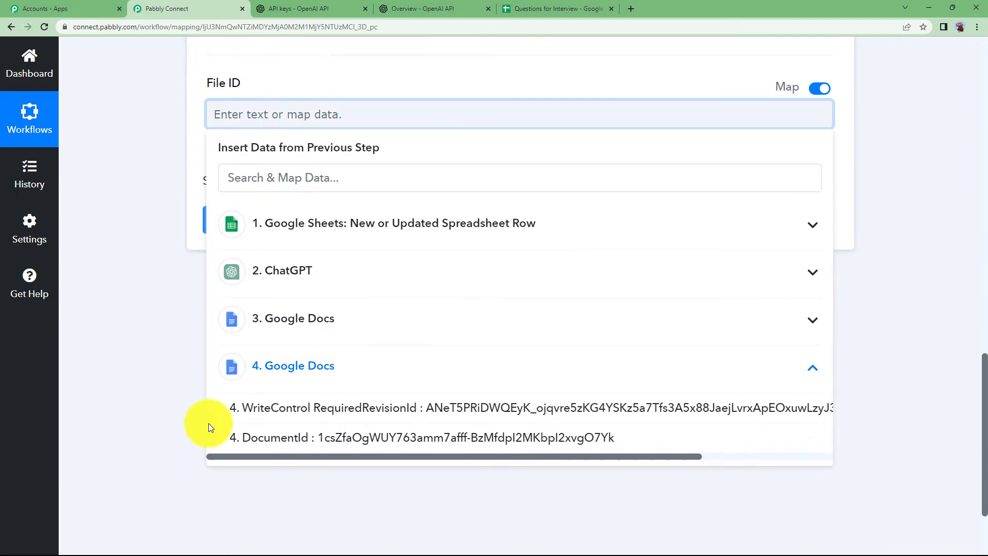
left_click(288, 391)
left_click(161, 209)
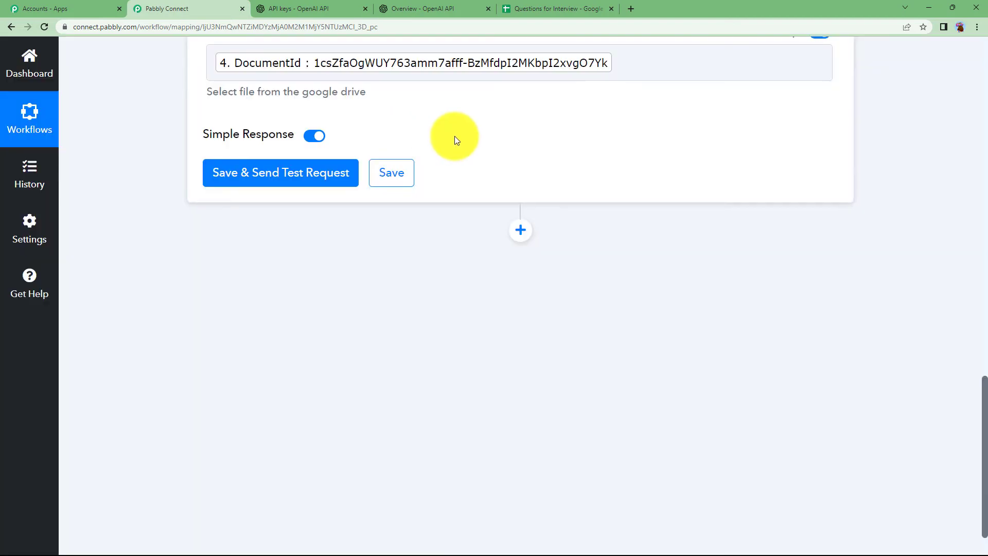
Step: Save the Share a File With Anyone step with a test request and examine the PDF export link against the sheet's Questions column
scroll(448, 142, "up", 3)
left_click(285, 324)
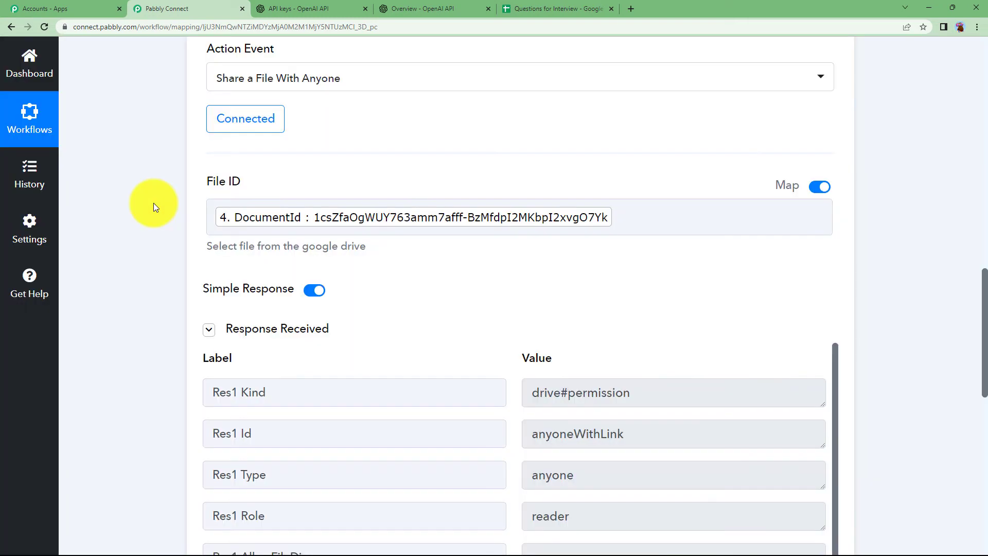
scroll(154, 203, "down", 5)
scroll(535, 260, "down", 5)
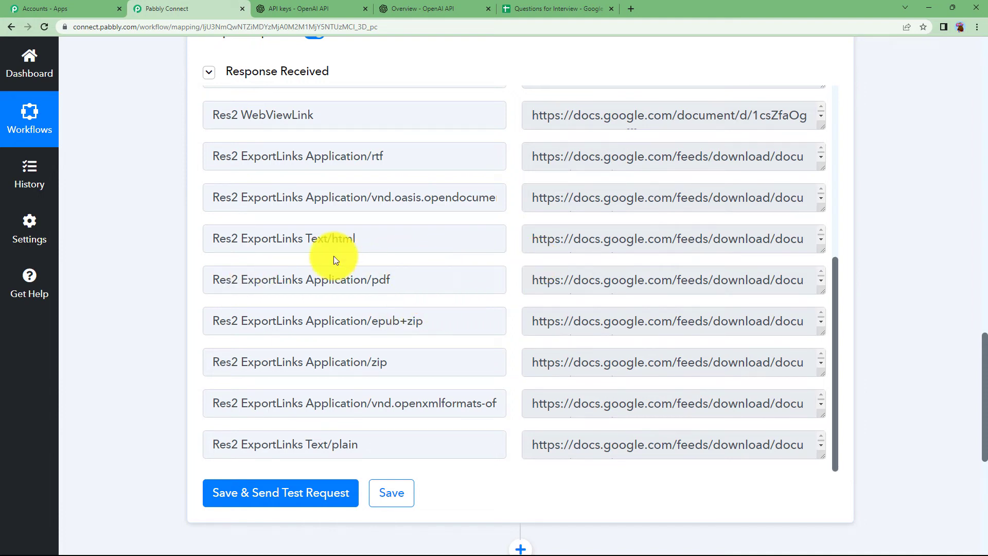
left_click_drag(536, 279, 828, 286)
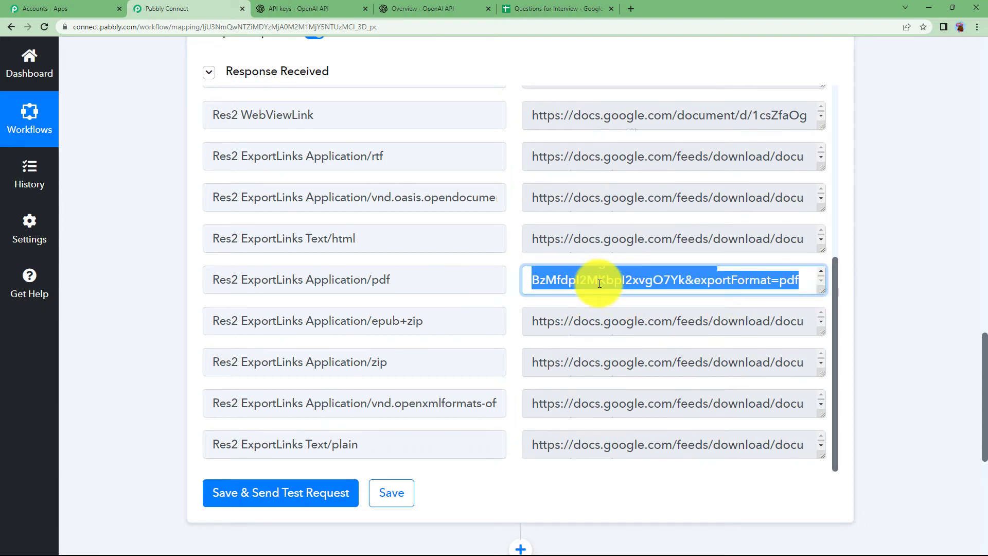
left_click(553, 8)
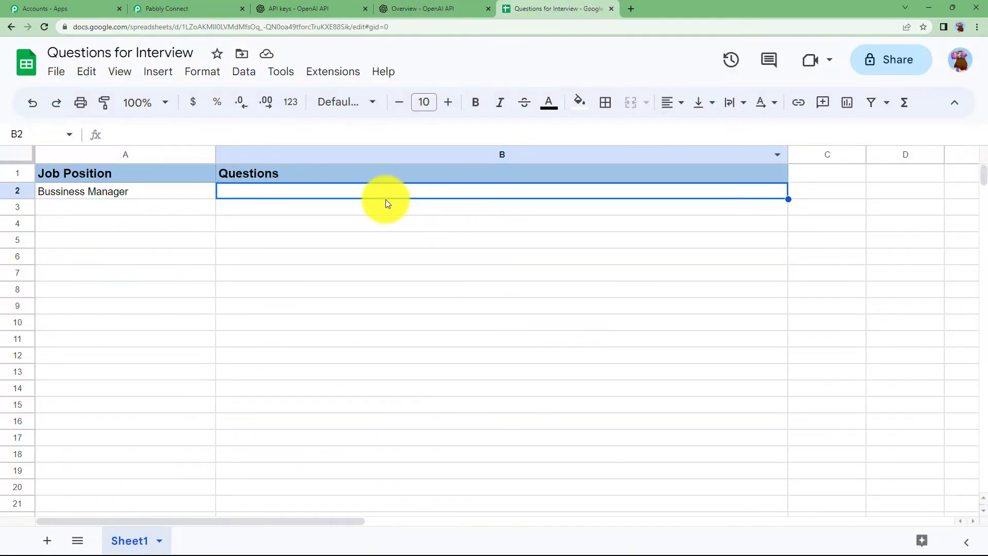
left_click(177, 6)
Step: Add a new action step after the Google Drive step using the Google Sheets app
scroll(181, 282, "down", 4)
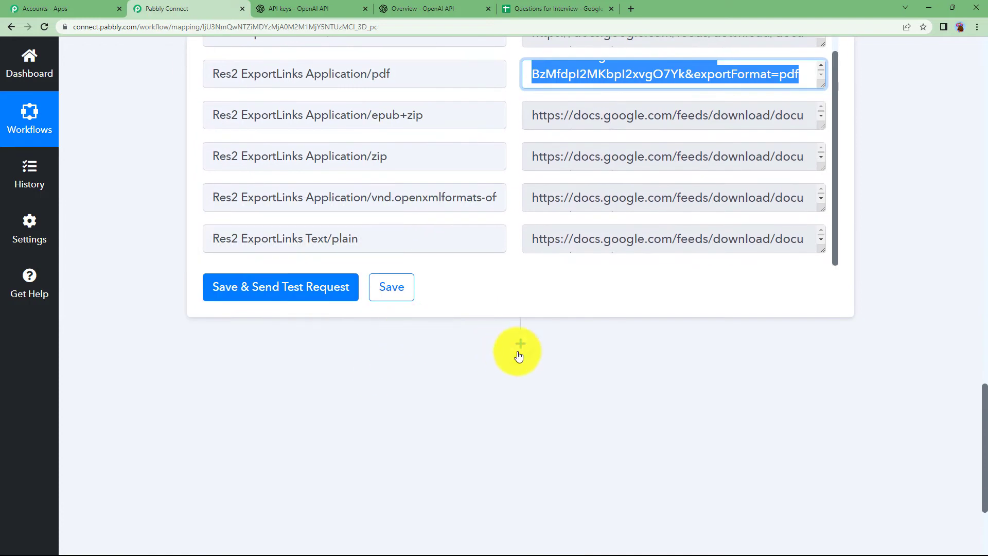
left_click(519, 354)
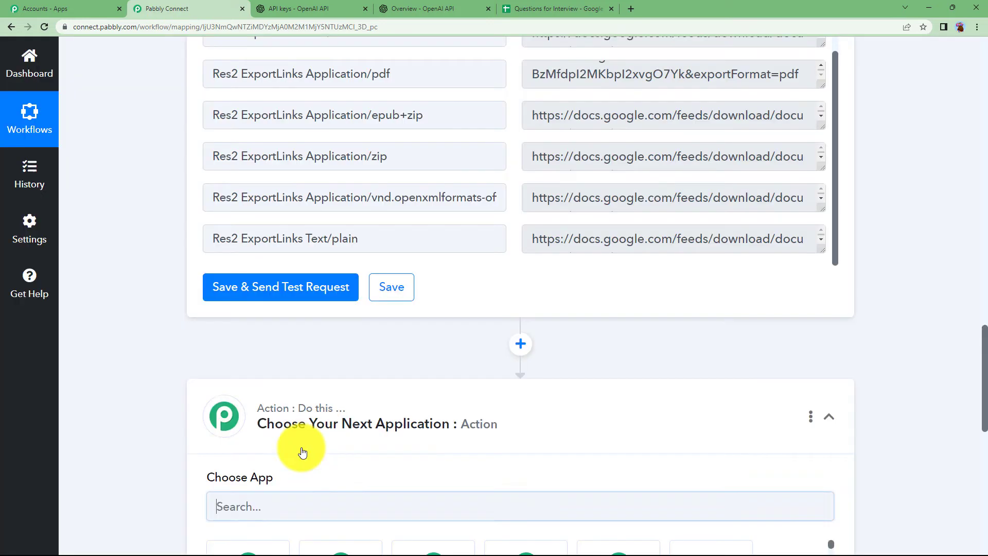
type("sheet")
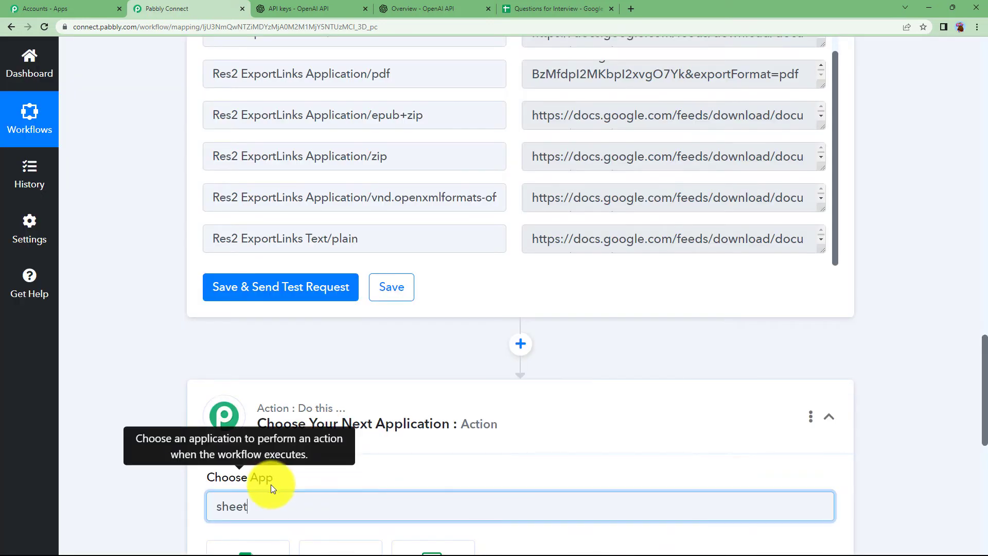
type("s")
scroll(278, 412, "down", 4)
left_click(271, 397)
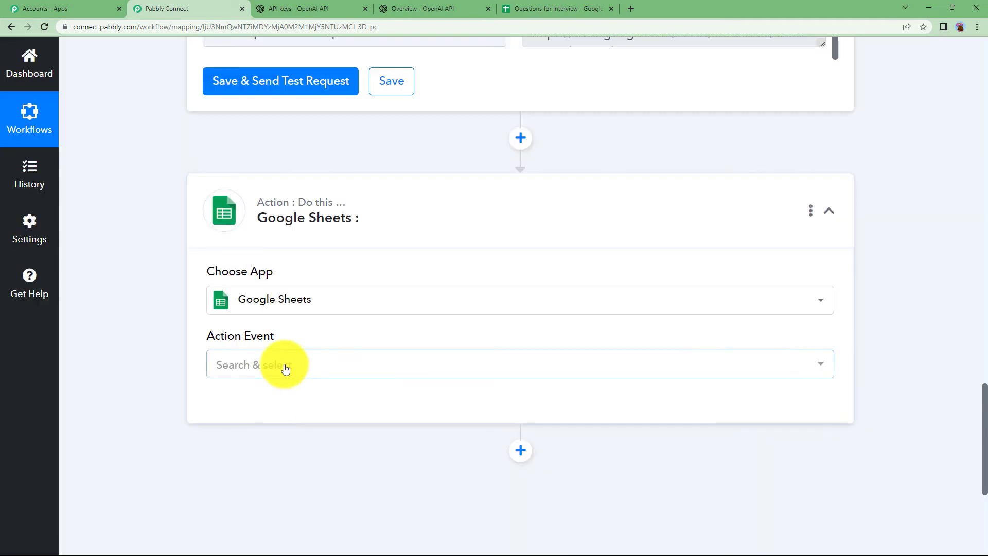
Step: Set the Google Sheets action event to Update Cell Value and connect through the existing connection Google Sheets #8
left_click(284, 366)
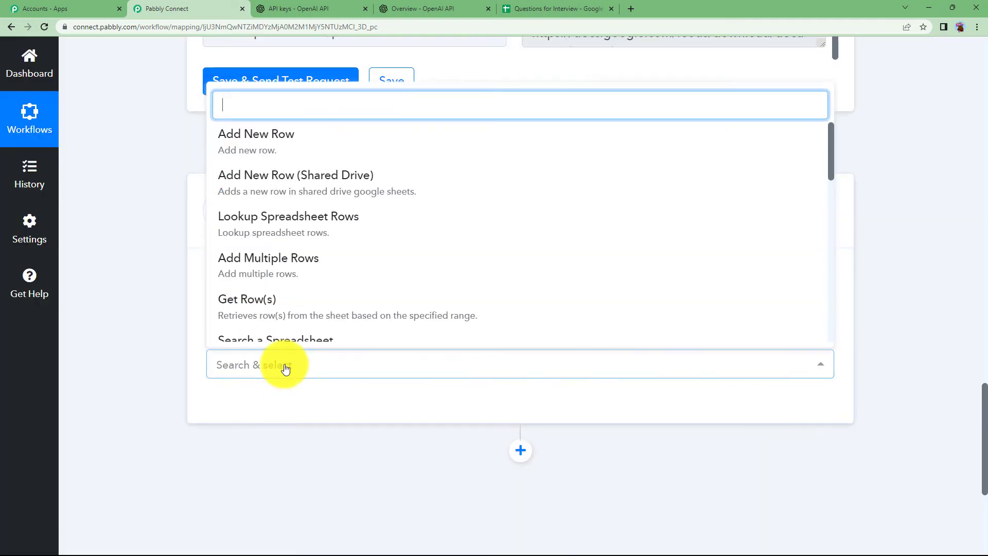
type("cell")
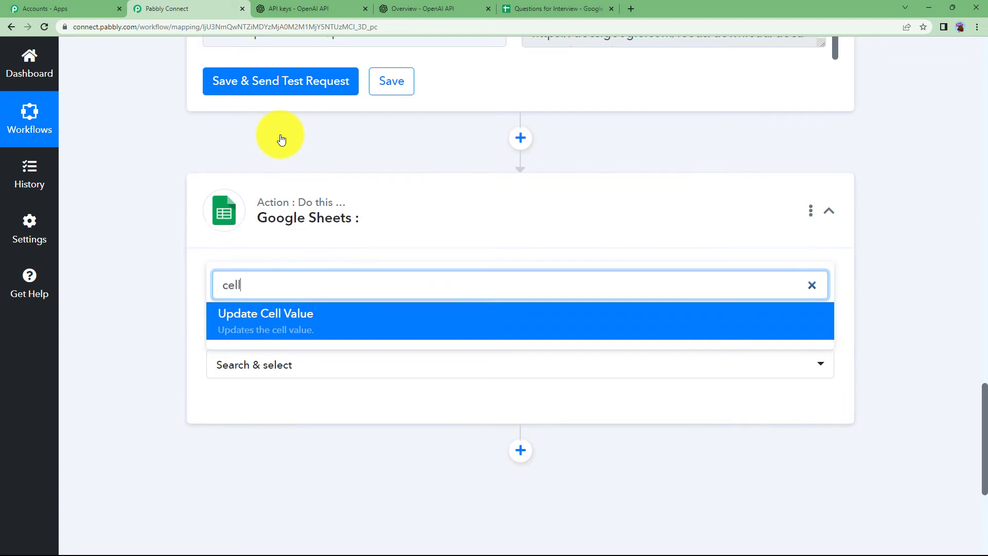
left_click(266, 332)
left_click(535, 8)
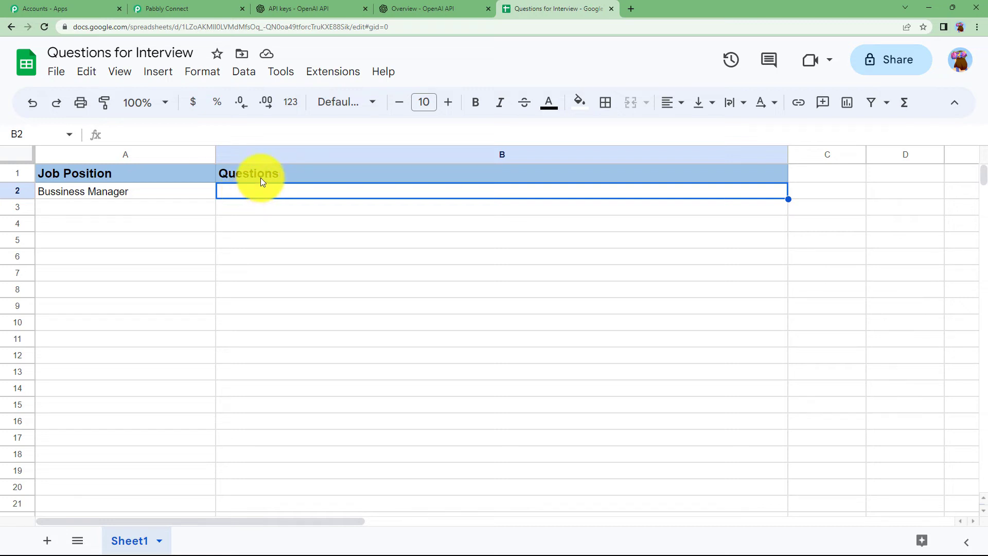
left_click(181, 196)
left_click(189, 8)
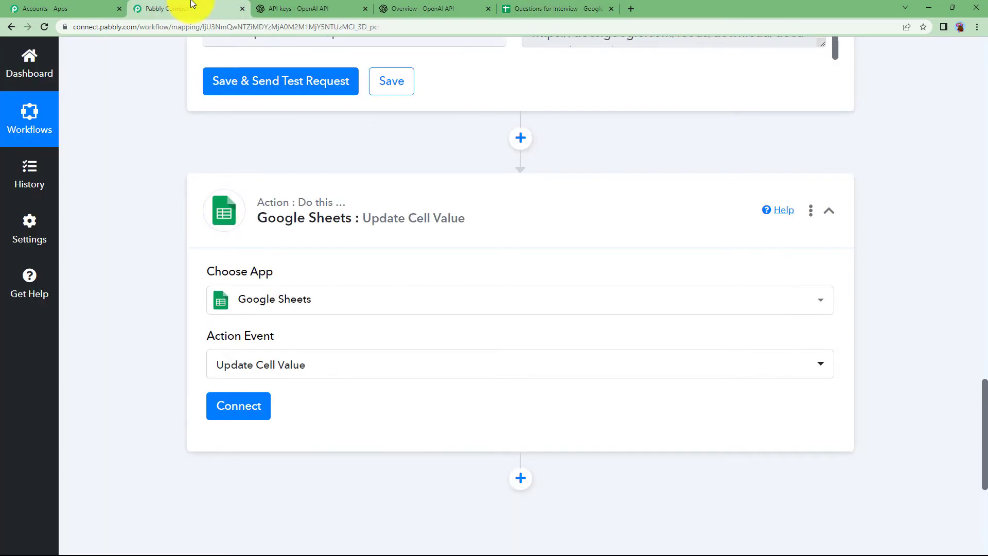
left_click(256, 406)
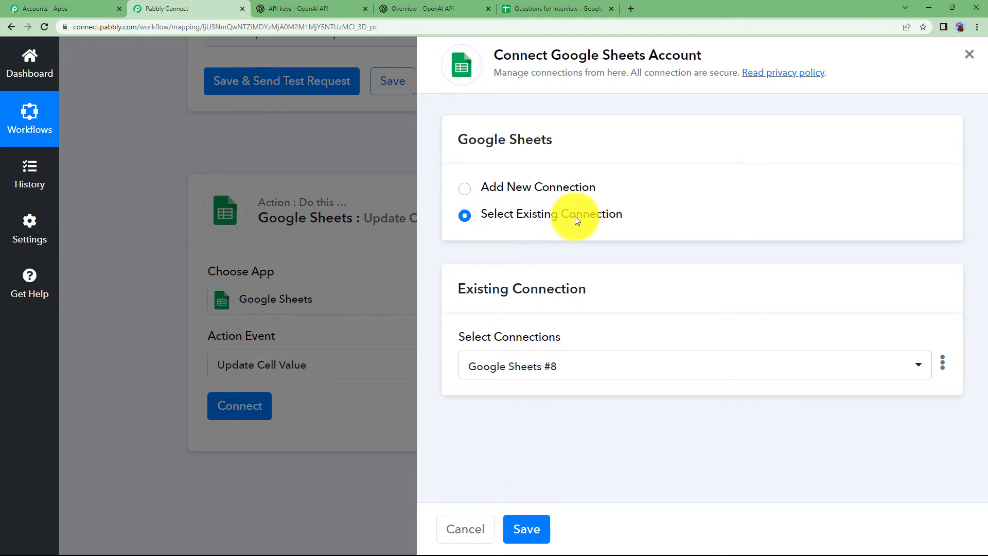
left_click(527, 529)
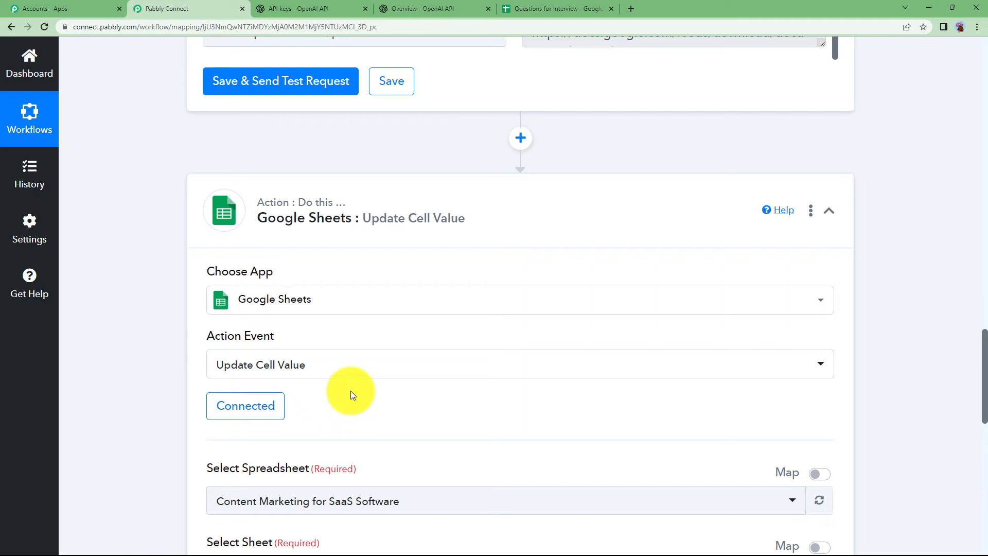
Step: Choose the Questions for Interview spreadsheet for the Update Cell Value step and check its Sheet1 selection against the spreadsheet
scroll(351, 391, "down", 2)
left_click(482, 395)
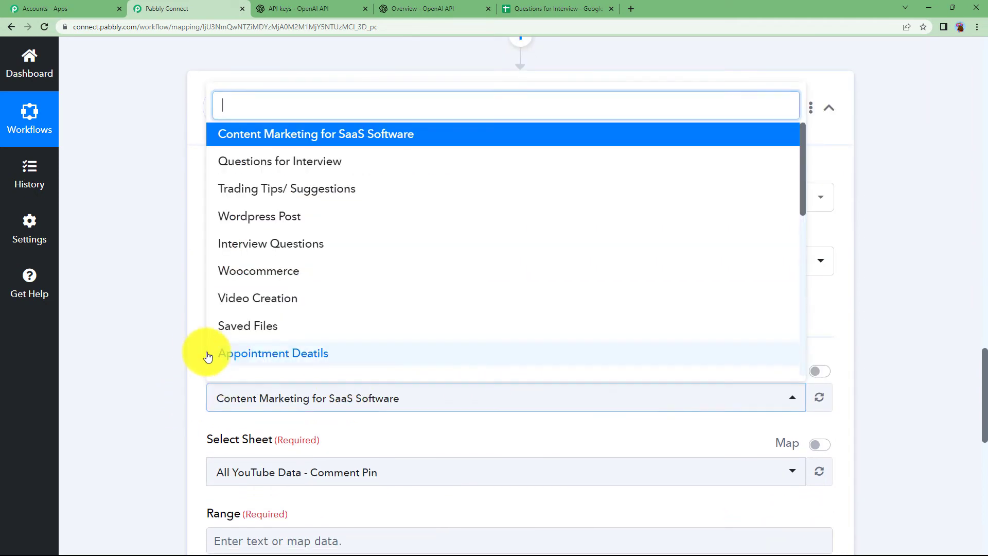
scroll(201, 350, "down", 3)
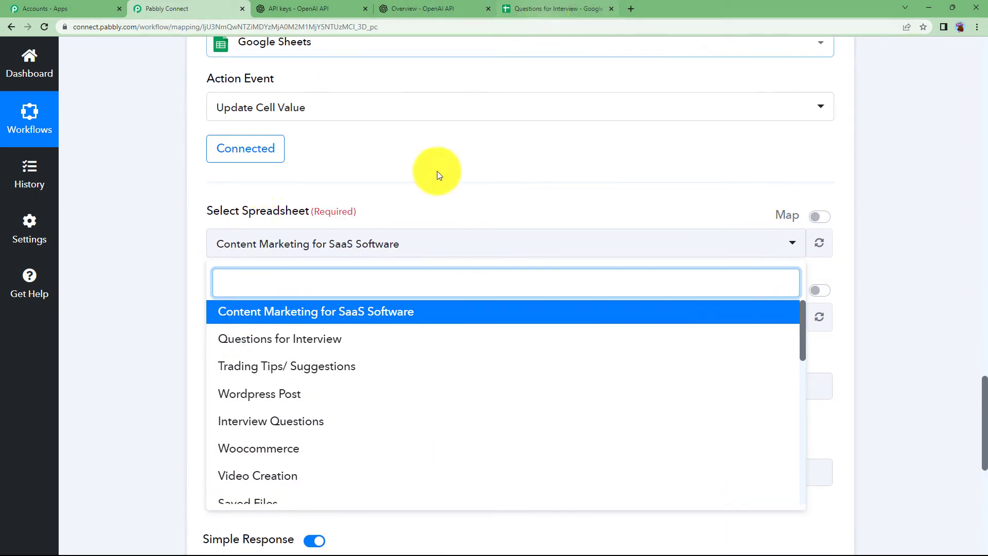
left_click(267, 340)
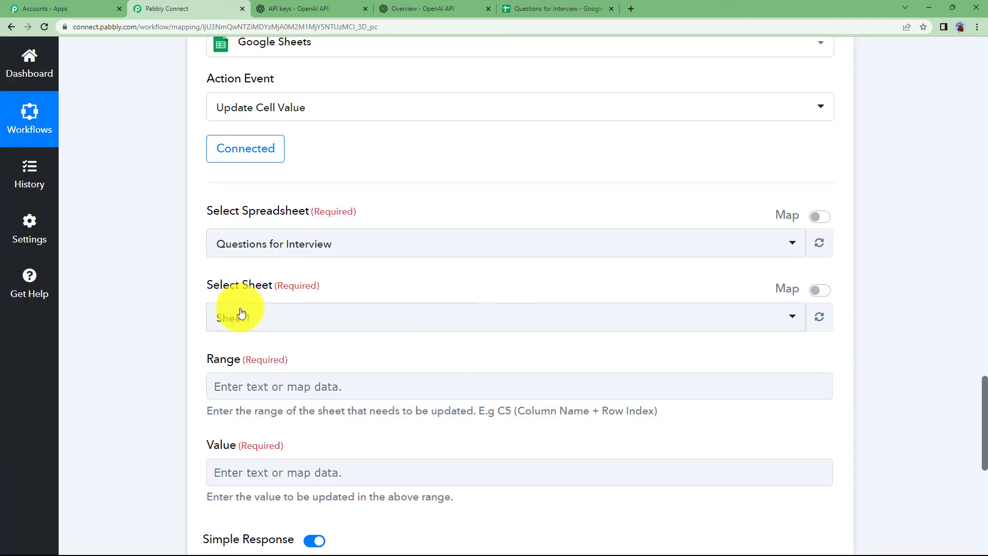
left_click(242, 314)
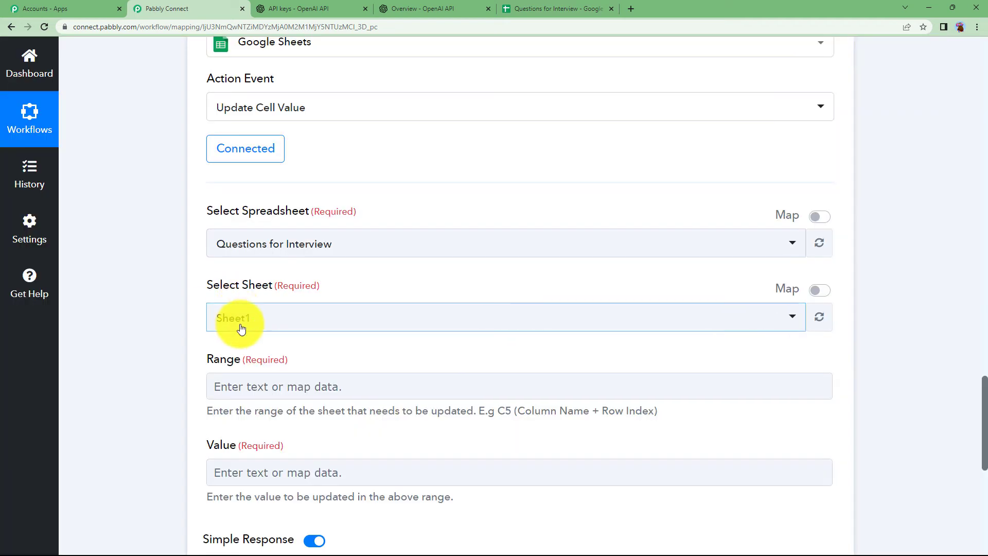
left_click(517, 9)
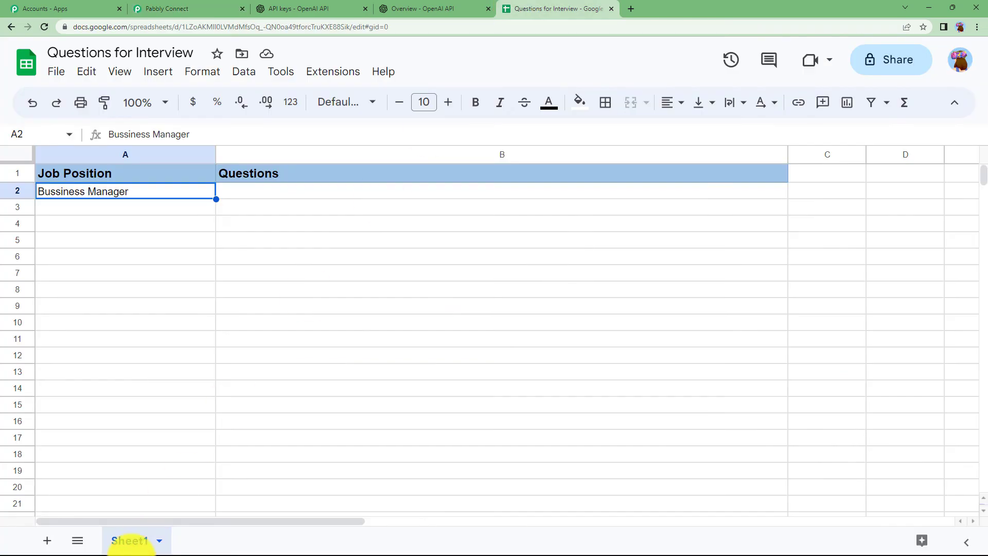
left_click(203, 8)
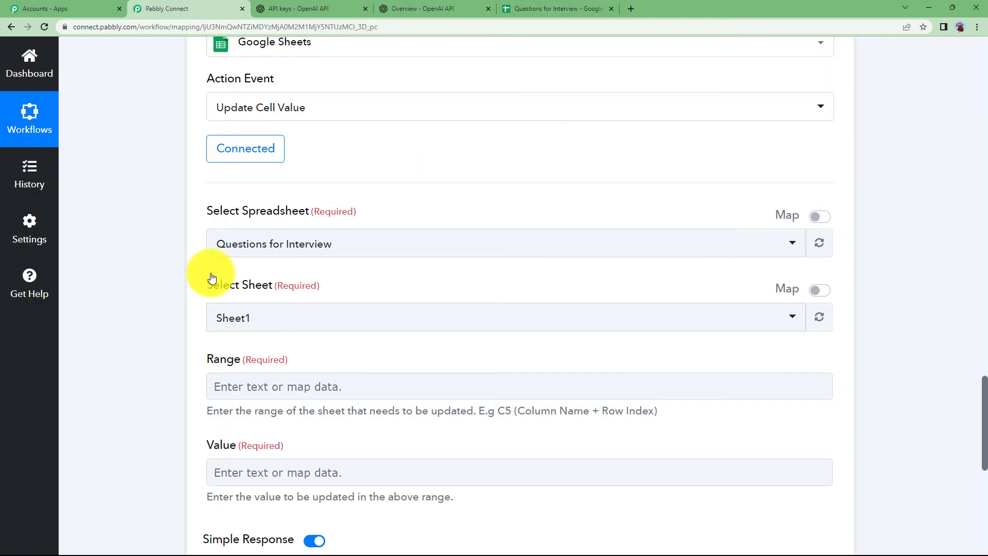
Step: Check the Range field's column-plus-row-index format against the Questions column in the Questions for Interview spreadsheet
left_click(239, 379)
scroll(157, 359, "down", 2)
left_click(177, 332)
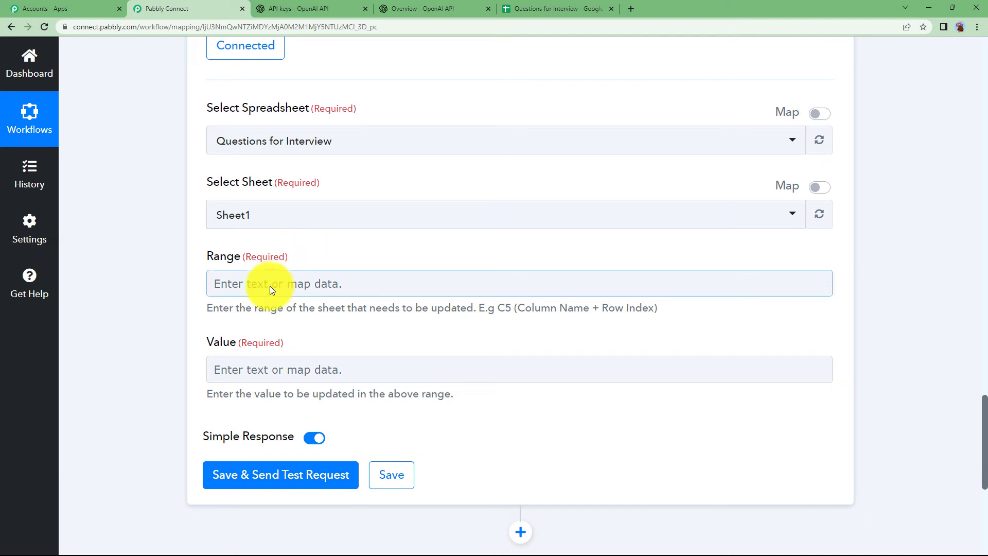
left_click_drag(206, 309, 703, 309)
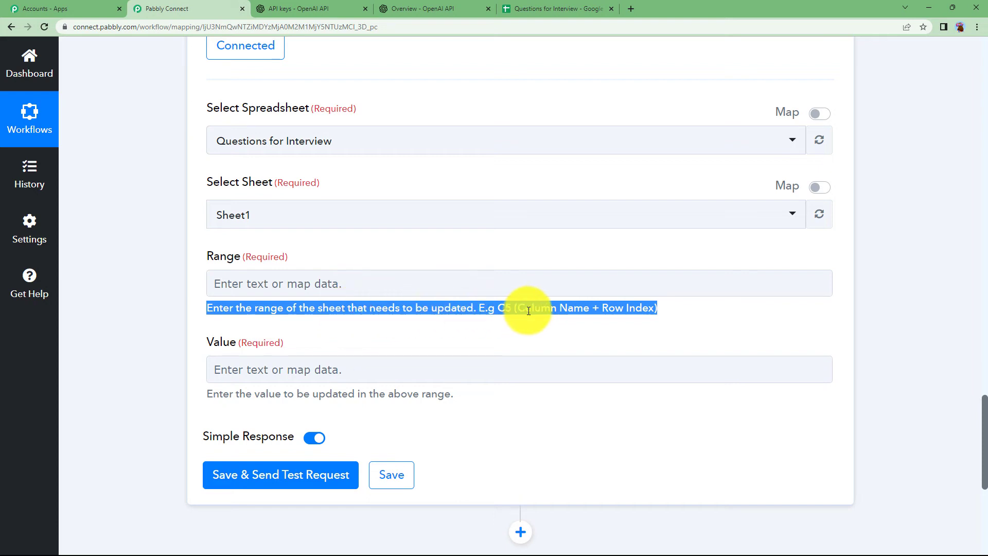
left_click(568, 7)
left_click(339, 213)
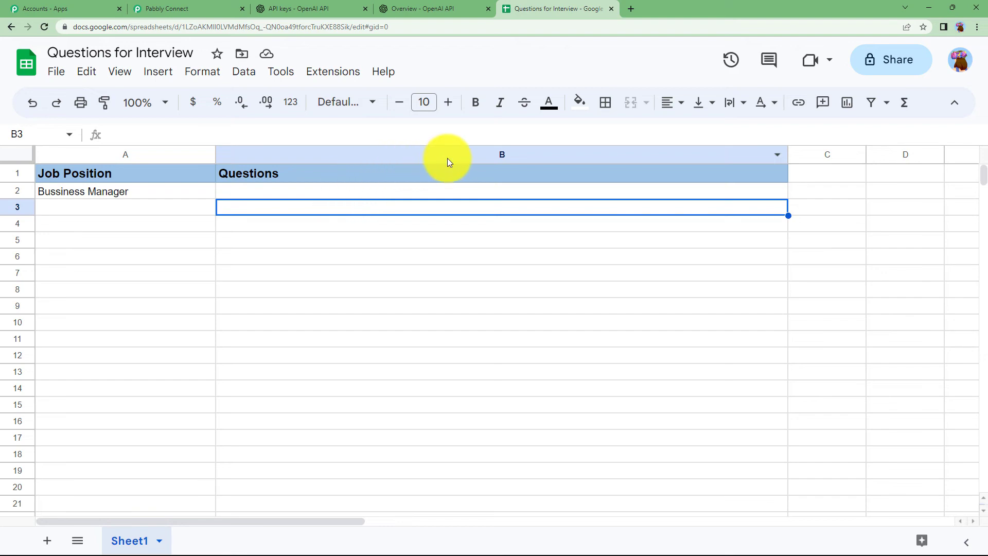
left_click(201, 6)
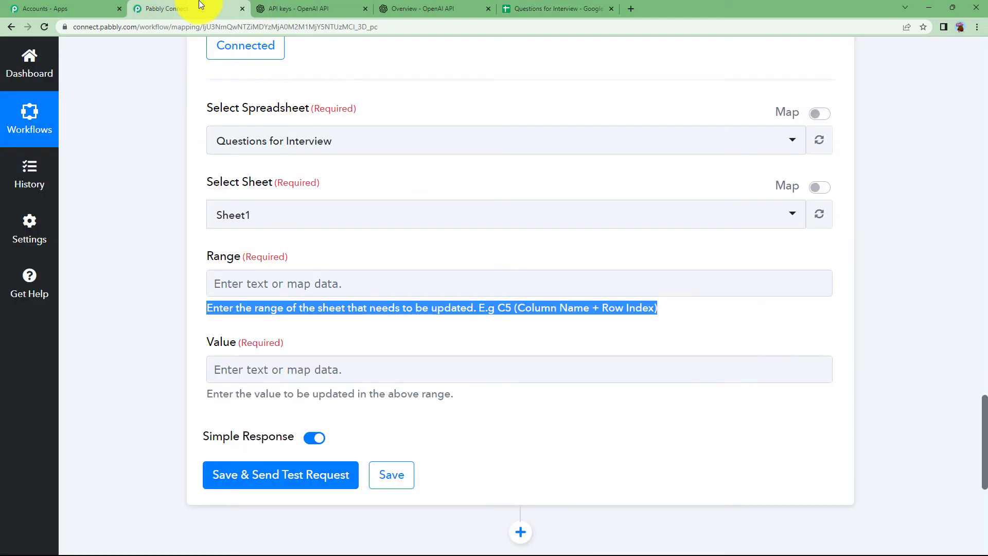
left_click(529, 5)
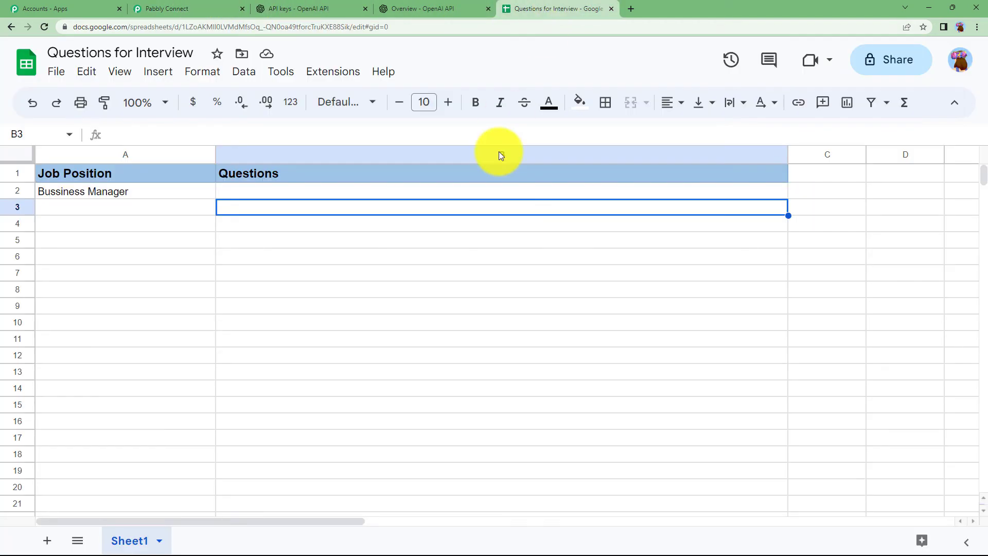
left_click(177, 6)
Step: Set the Range of the Update Cell Value step to column B followed by the mapped RowIndex from the Google Sheets trigger
left_click(265, 284)
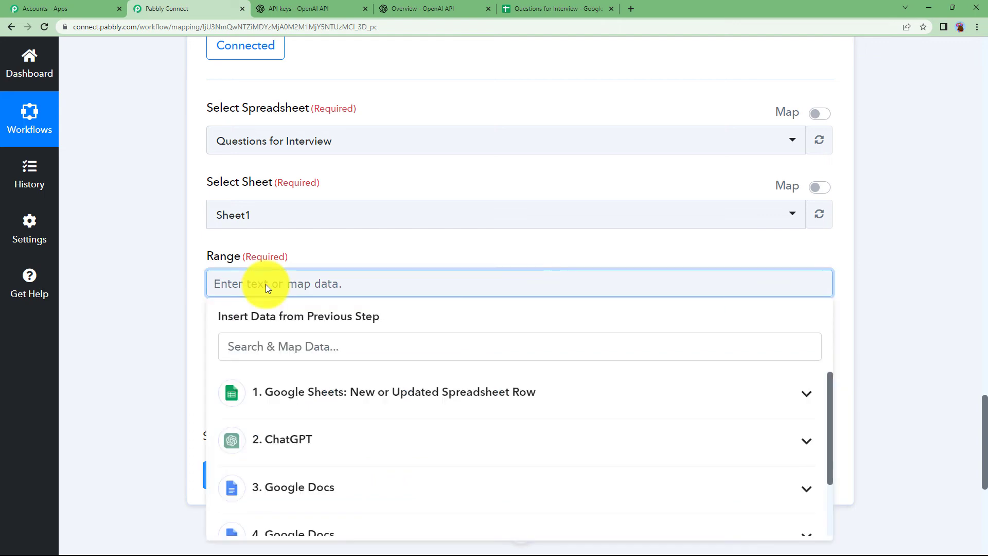
type("B")
left_click(187, 341)
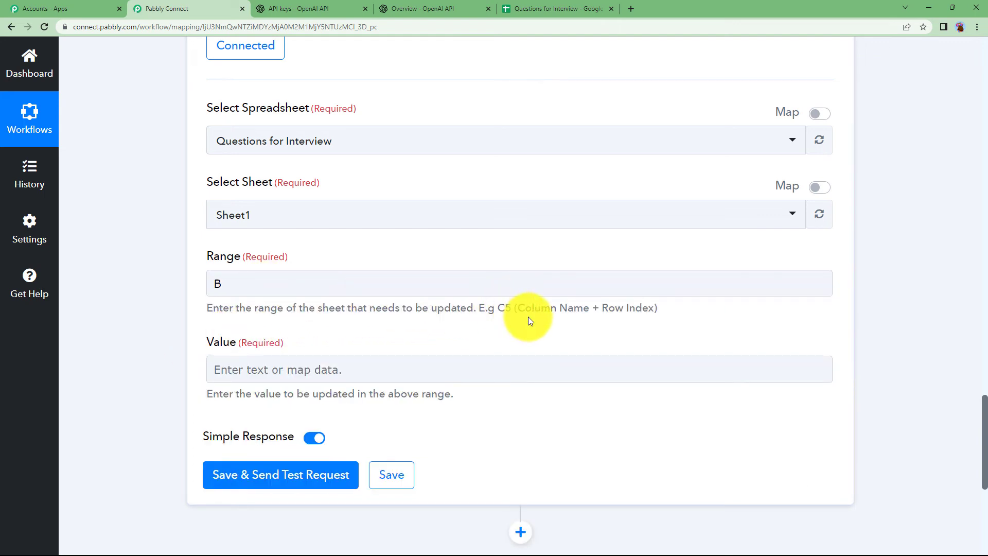
left_click(384, 275)
left_click(314, 397)
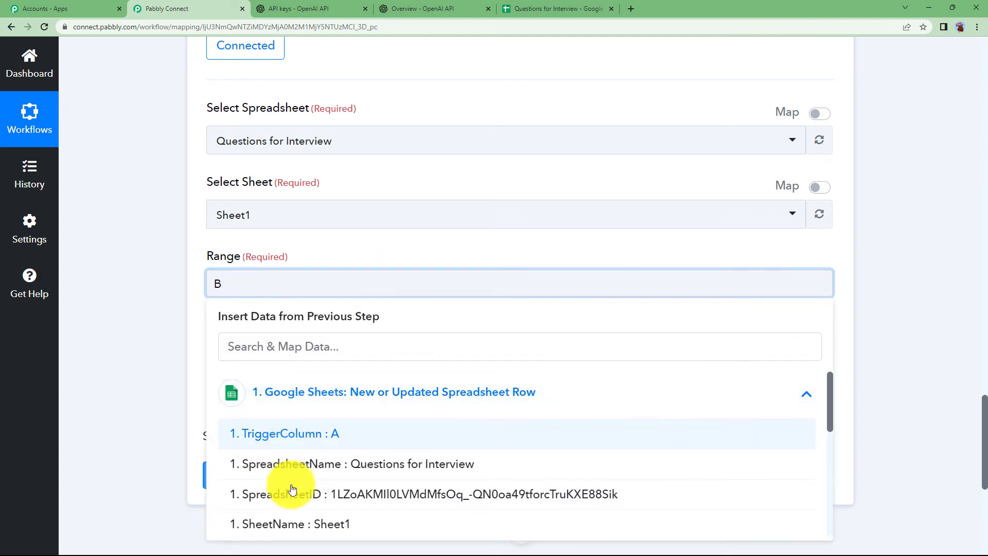
scroll(340, 510, "down", 3)
left_click(338, 434)
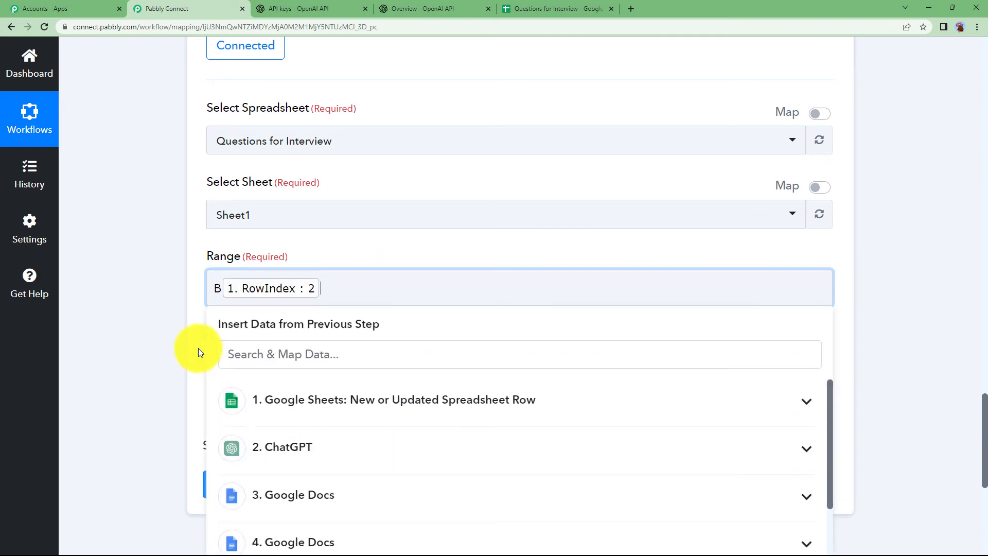
left_click(190, 338)
Step: Map the Value to the Google Drive step's Res2 ExportLinks Application/pdf link and save the step with a test request
left_click(234, 377)
left_click(172, 311)
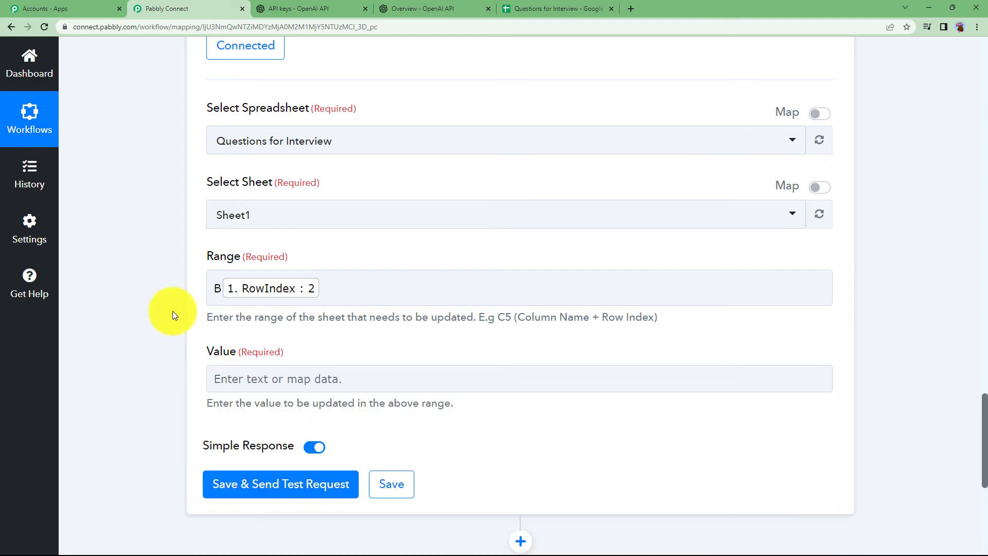
left_click(233, 378)
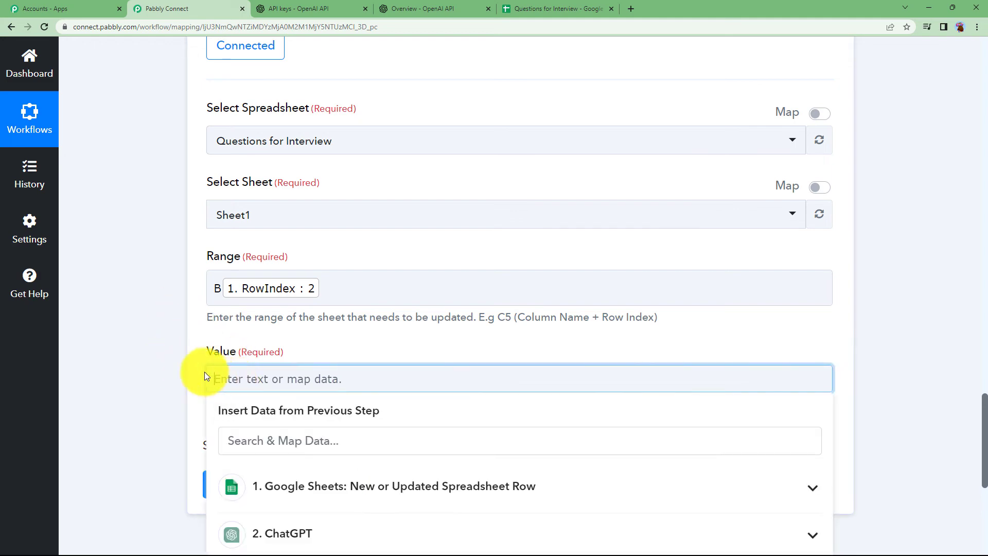
scroll(144, 335, "down", 5)
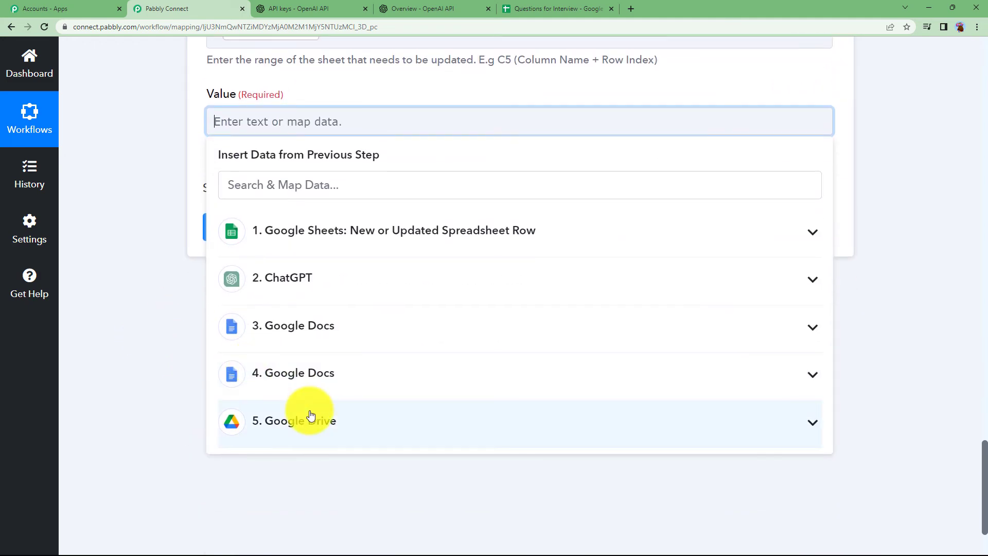
left_click(309, 419)
left_click(325, 186)
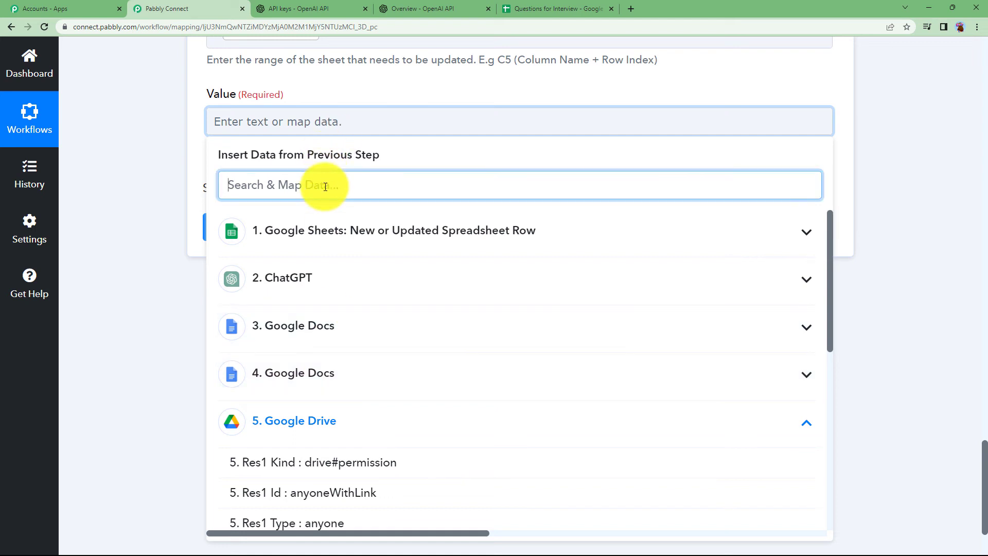
type("PDF")
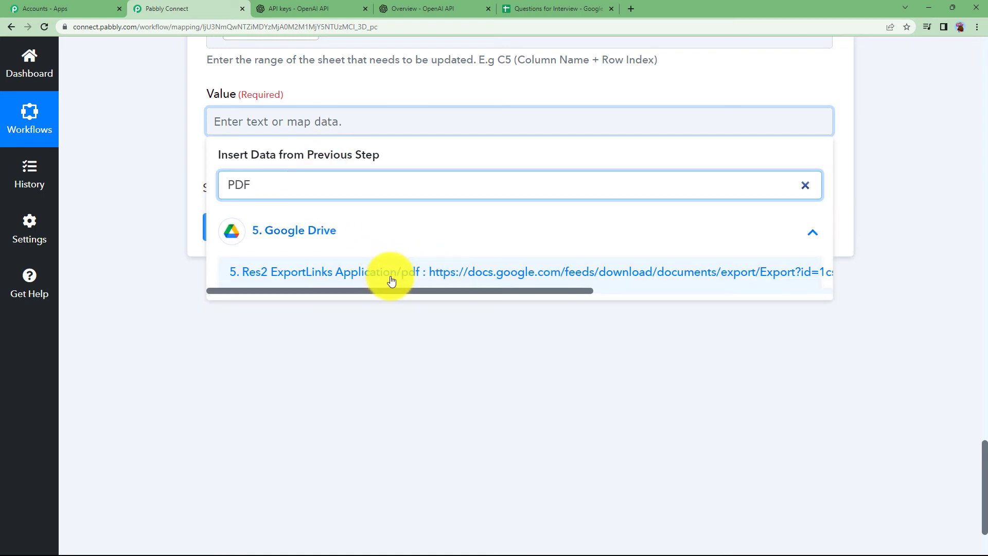
left_click(341, 279)
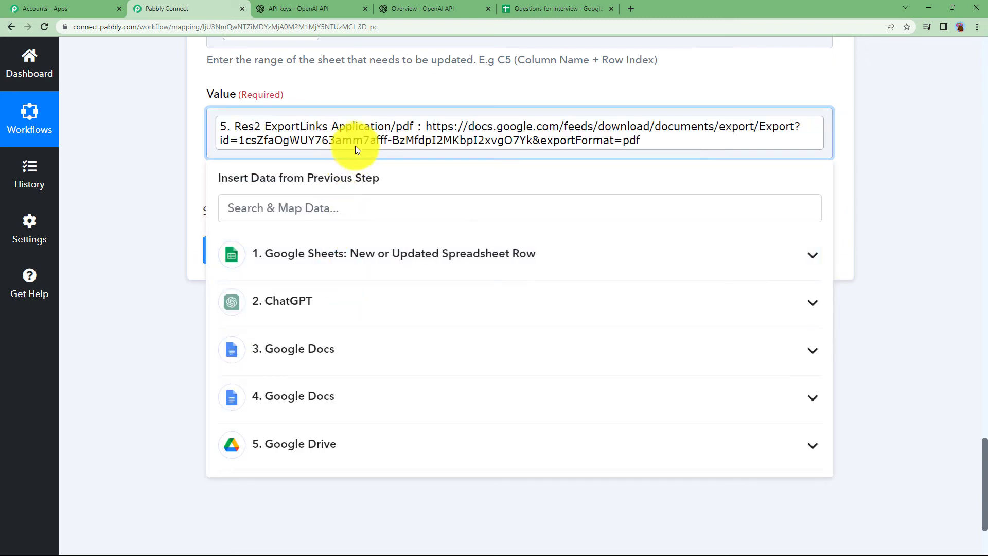
left_click(128, 177)
left_click(297, 257)
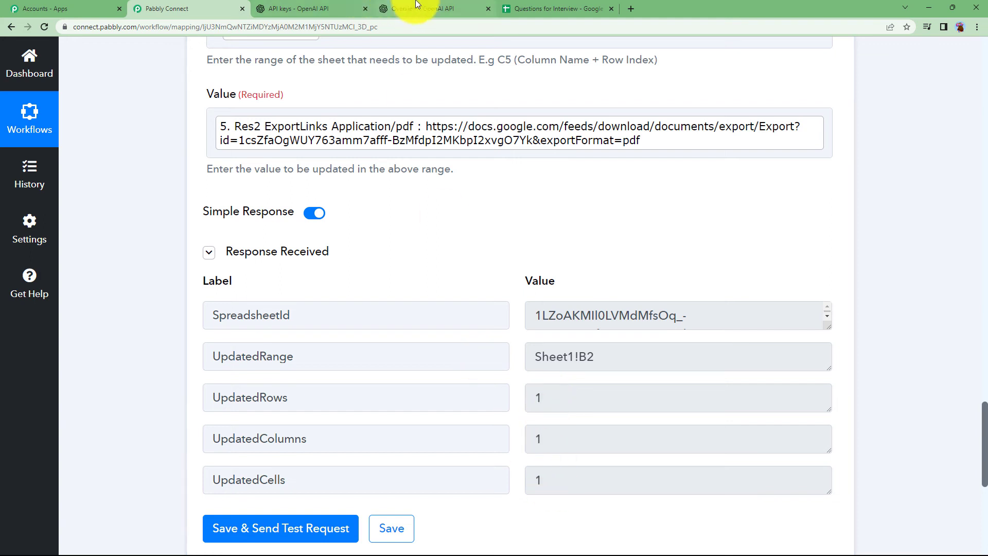
Step: Follow the document link in the Business Manager row's Questions cell in Google Sheets and open the downloaded PDF
left_click(558, 9)
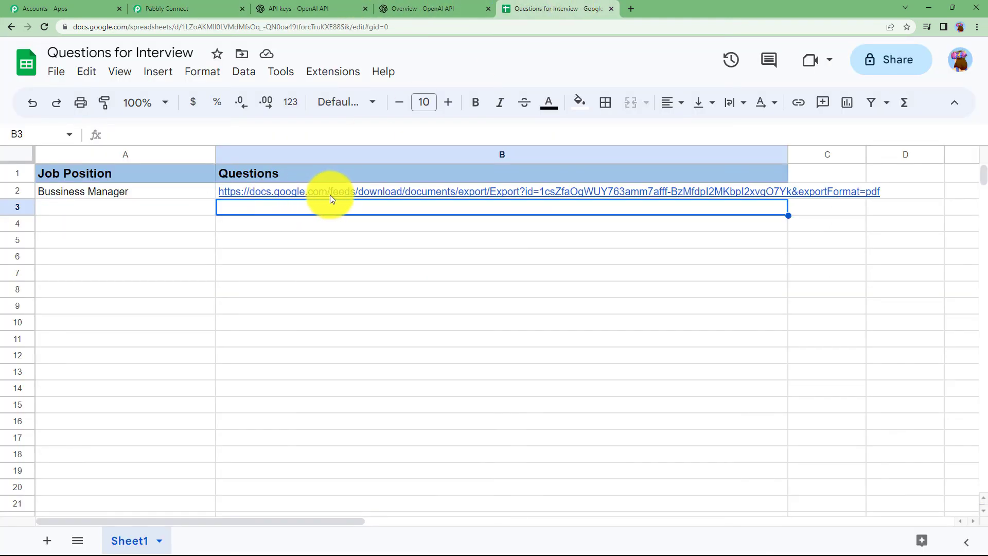
left_click(289, 222)
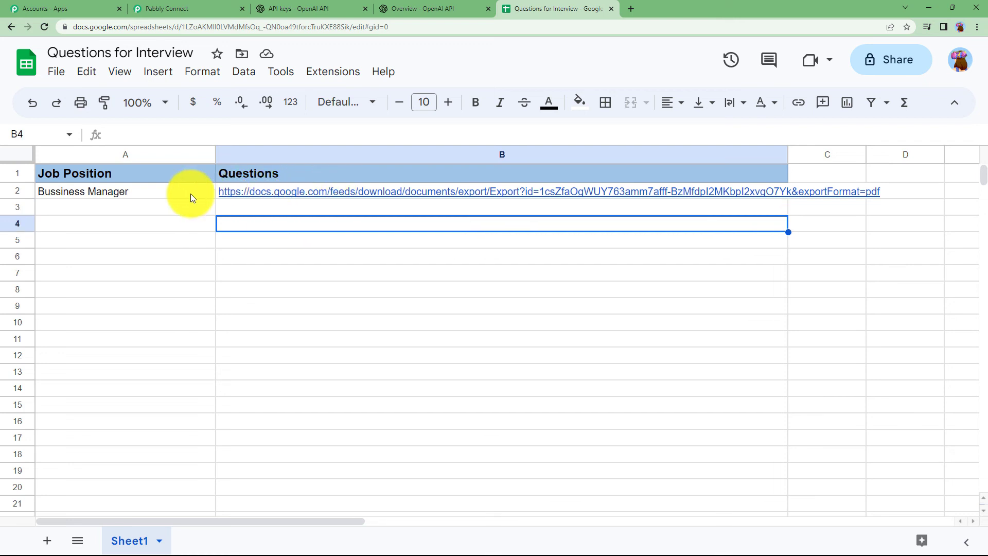
left_click(227, 192)
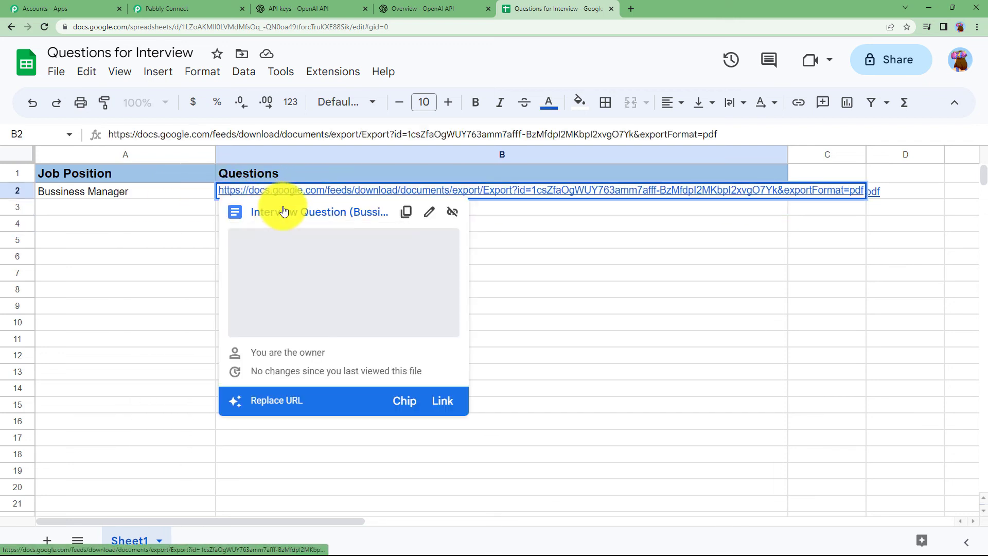
left_click(282, 210)
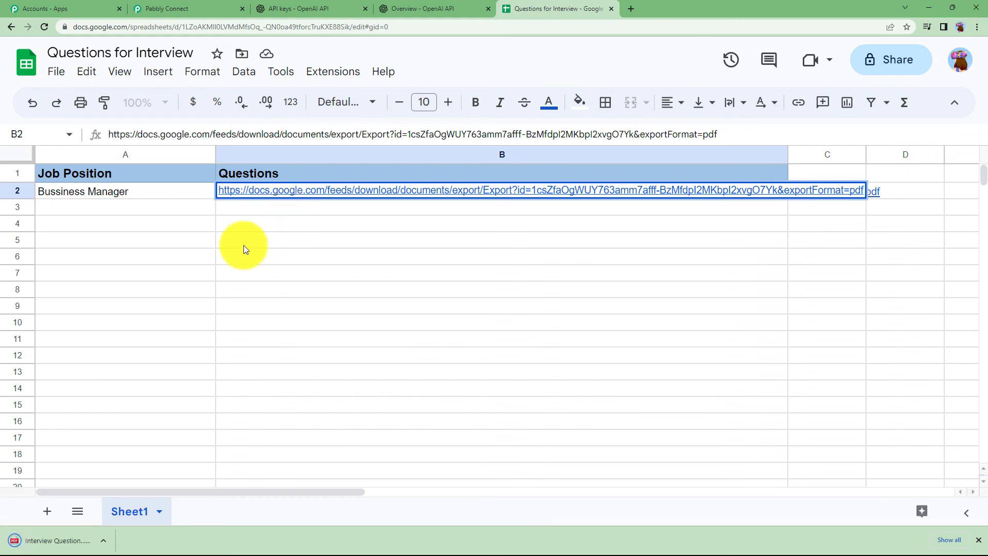
left_click(109, 540)
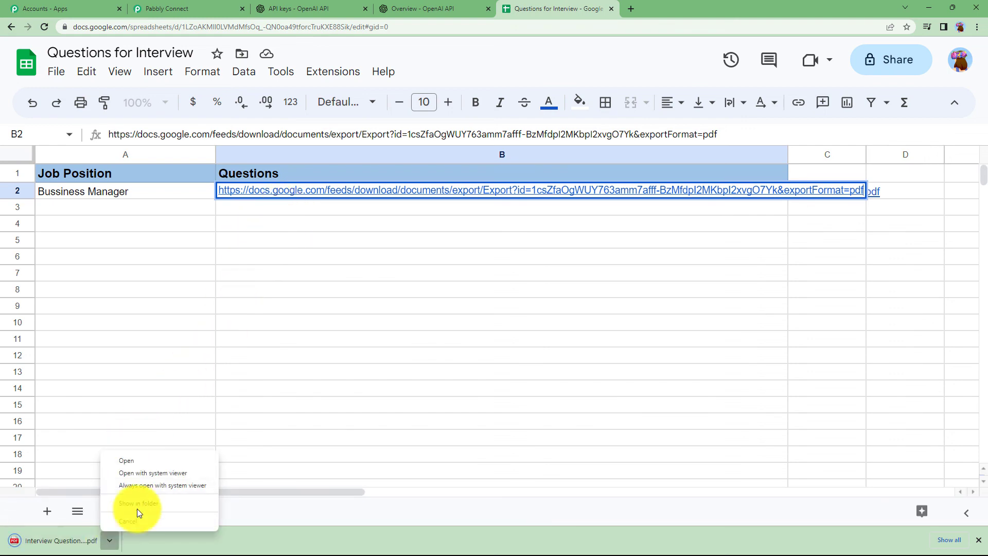
left_click(170, 461)
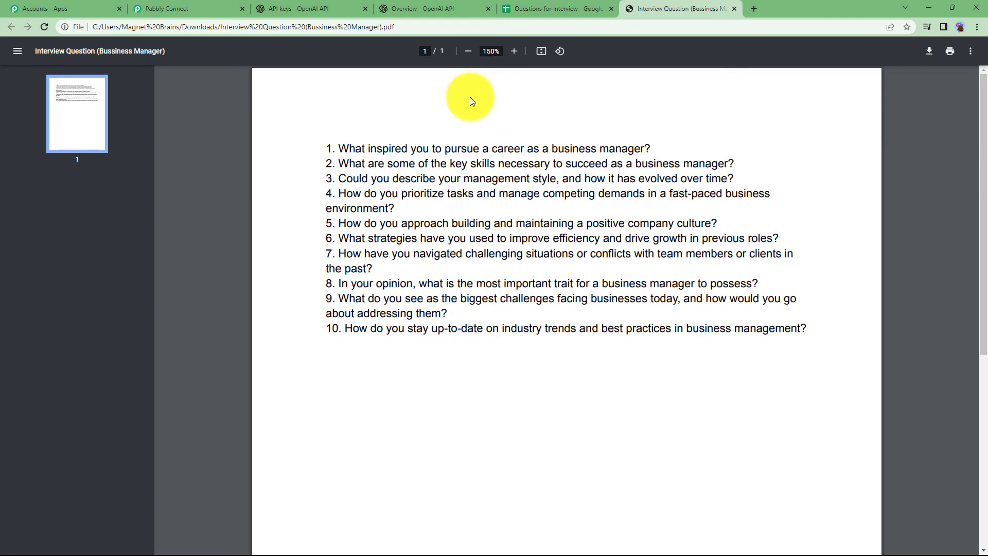
Step: Return to Pabbly Connect and collapse the Update Cell Value and Share a File With Anyone steps
left_click(215, 6)
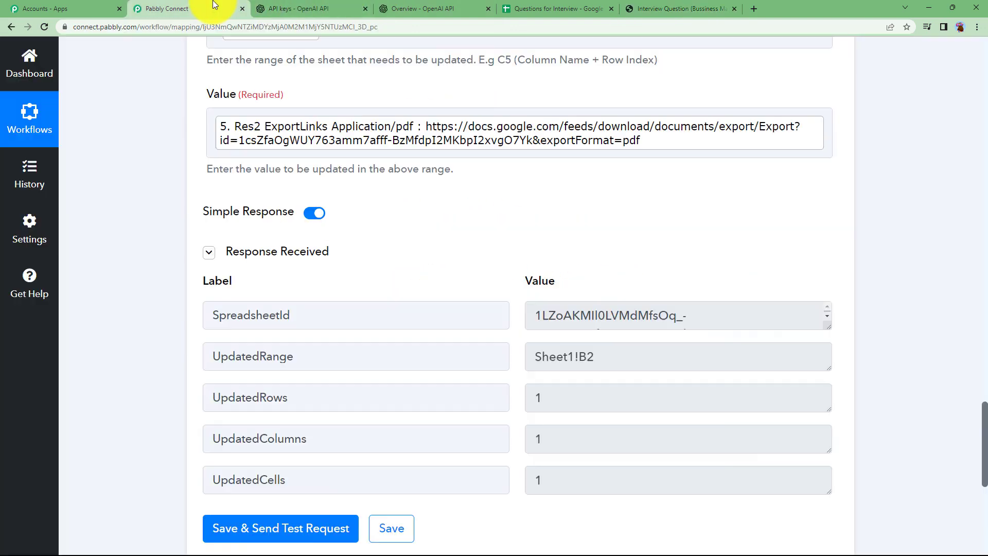
scroll(148, 208, "up", 14)
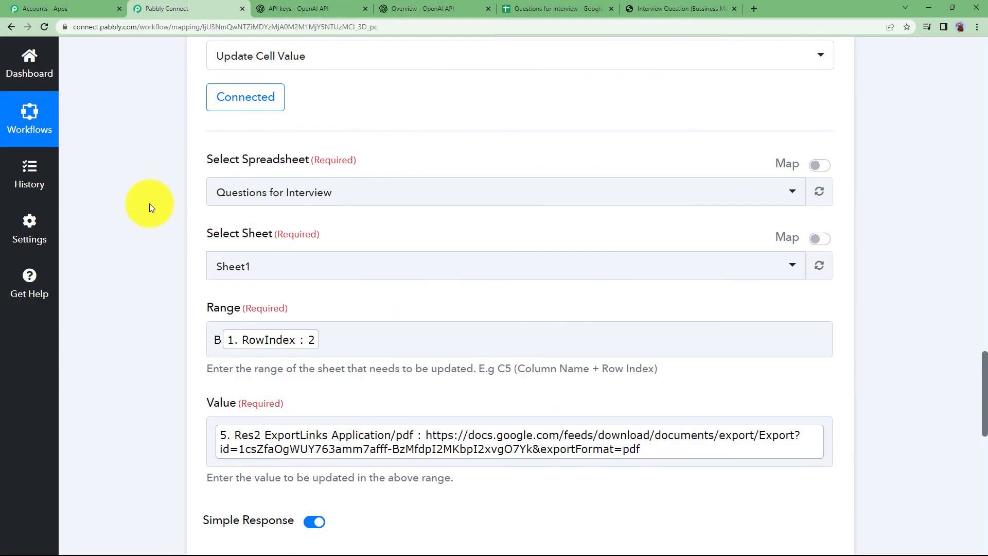
left_click(312, 381)
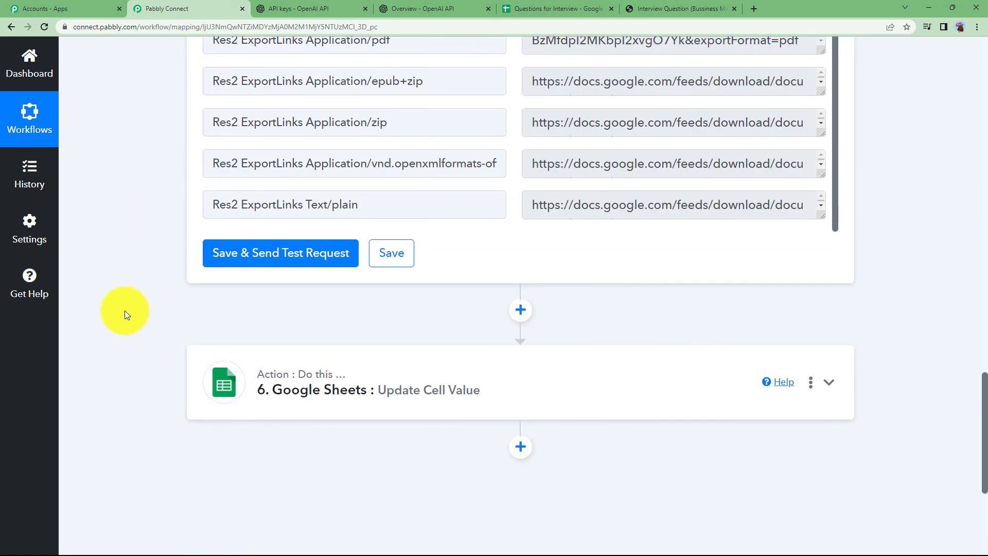
scroll(124, 311, "up", 8)
scroll(125, 310, "up", 5)
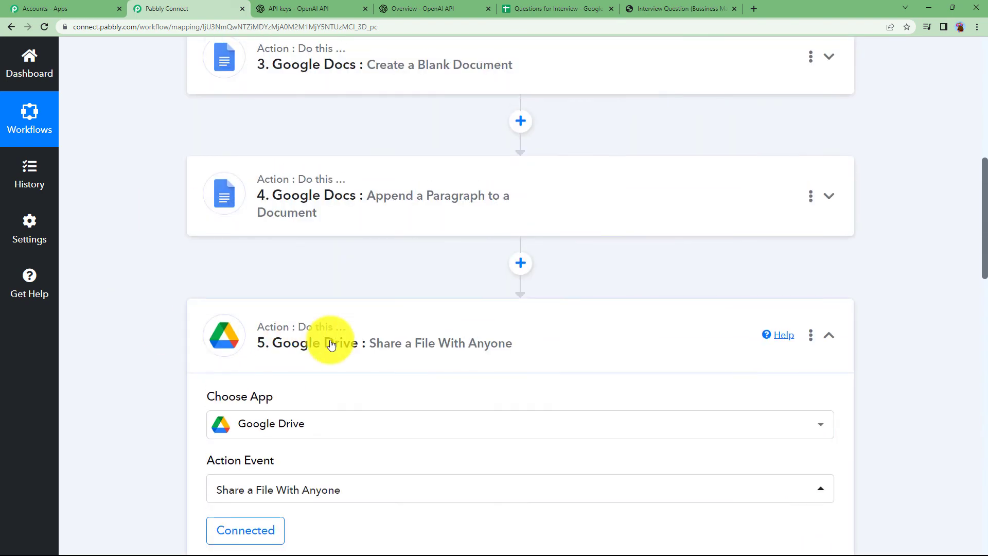
left_click(331, 342)
scroll(149, 321, "up", 7)
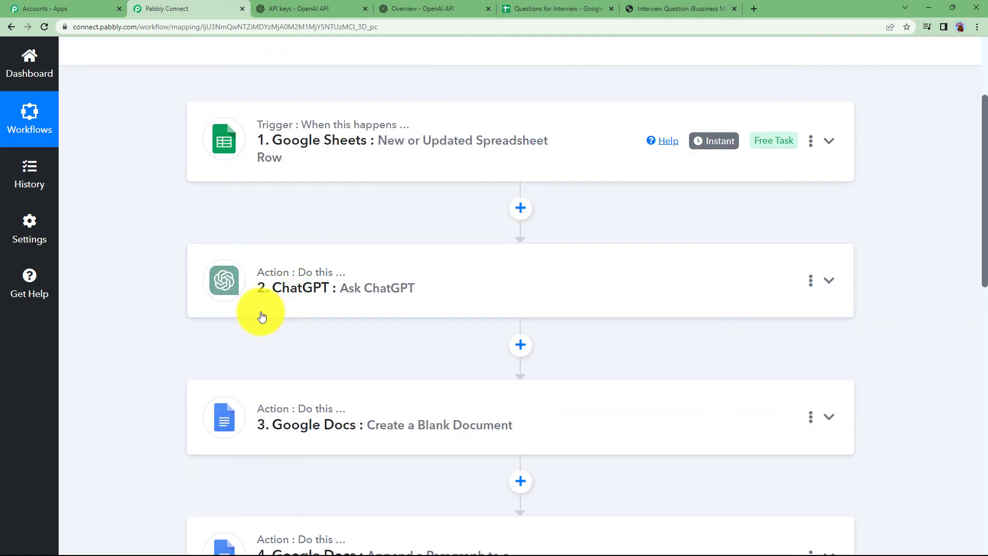
Step: Review the workflow's full sequence from the Google Sheets trigger through ChatGPT, Google Docs and Google Drive to Update Cell Value
scroll(153, 281, "down", 2)
scroll(153, 280, "down", 6)
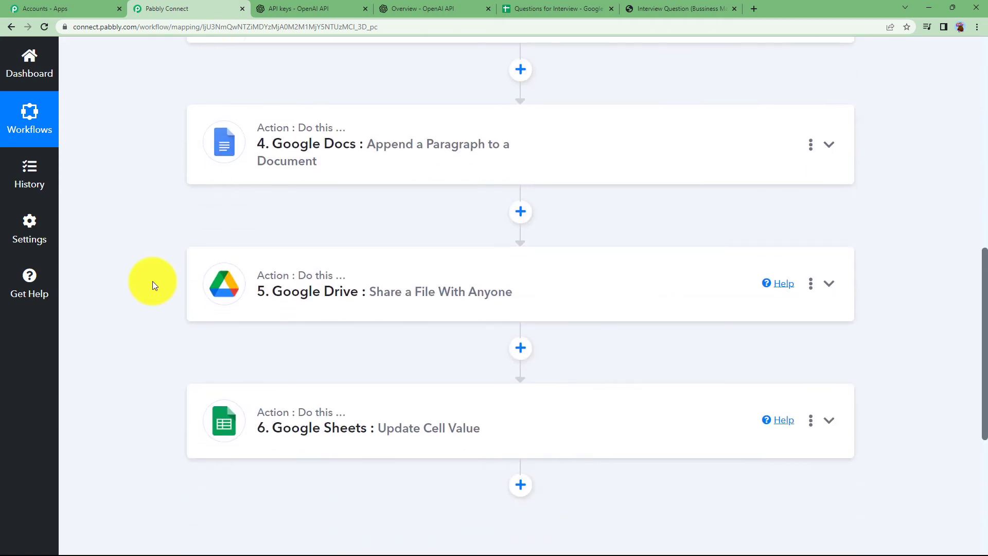
scroll(164, 257, "up", 2)
scroll(176, 246, "down", 3)
scroll(176, 246, "down", 2)
scroll(176, 246, "up", 5)
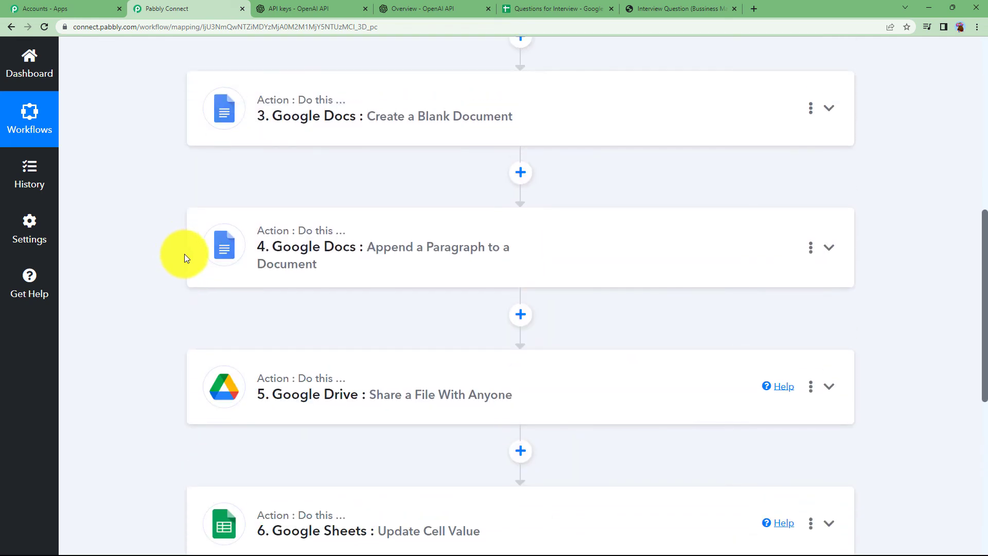
scroll(199, 276, "up", 2)
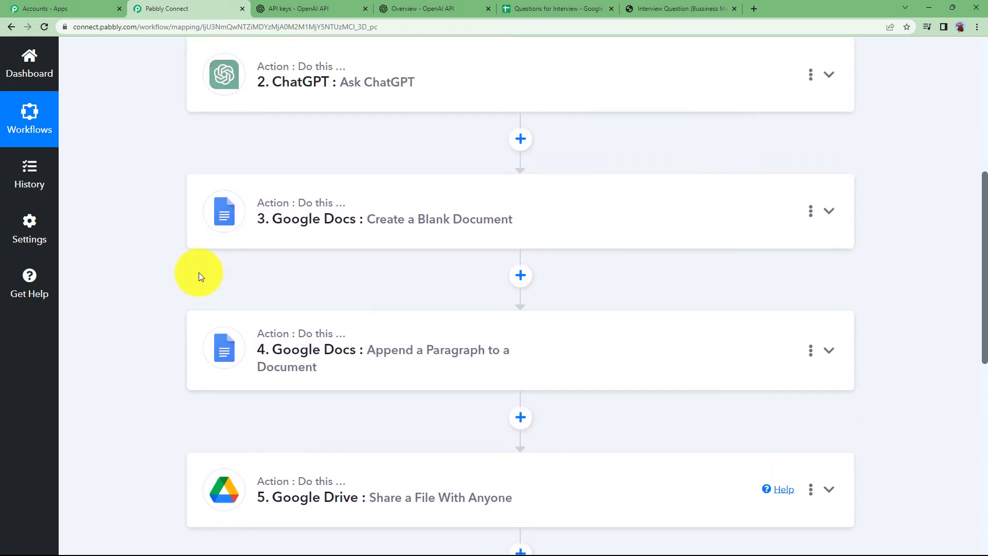
scroll(199, 276, "up", 3)
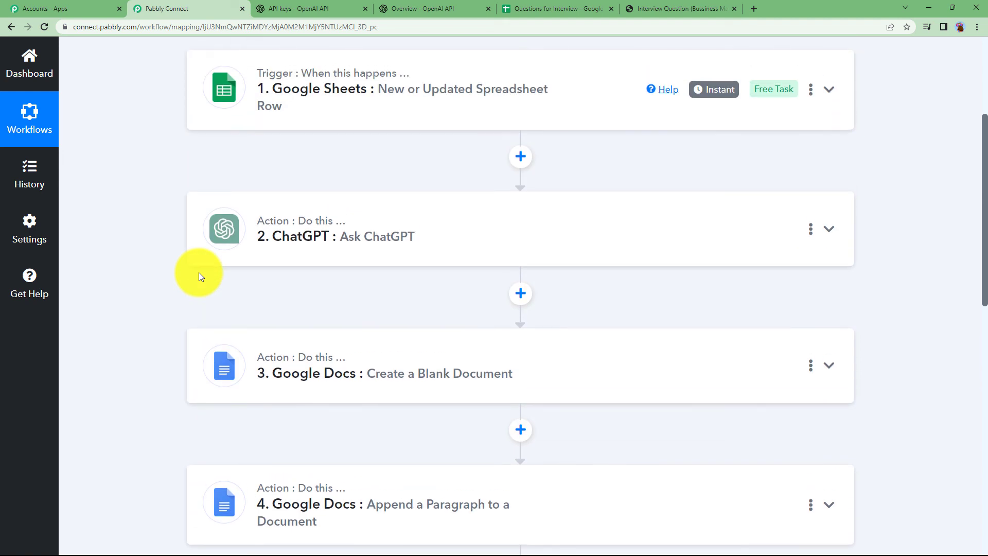
scroll(175, 282, "down", 2)
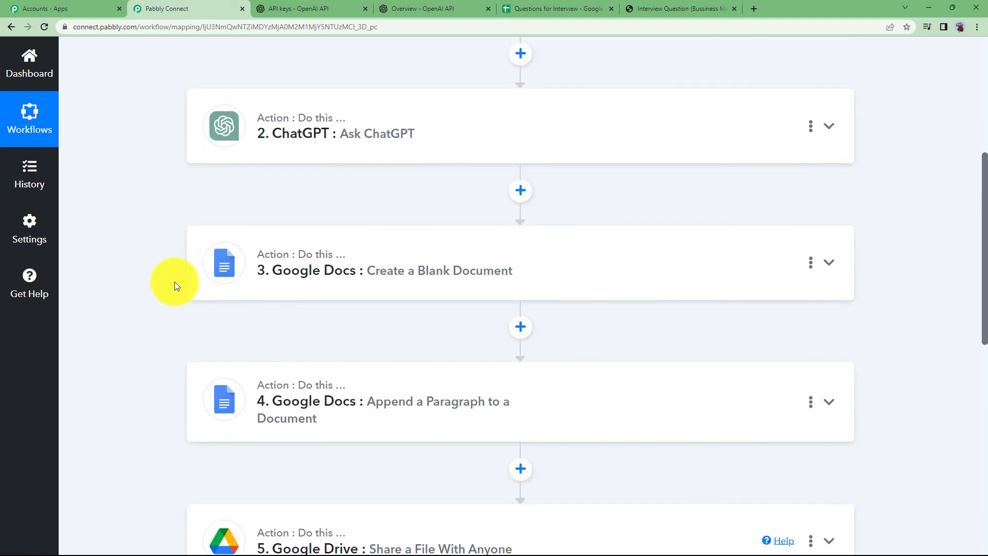